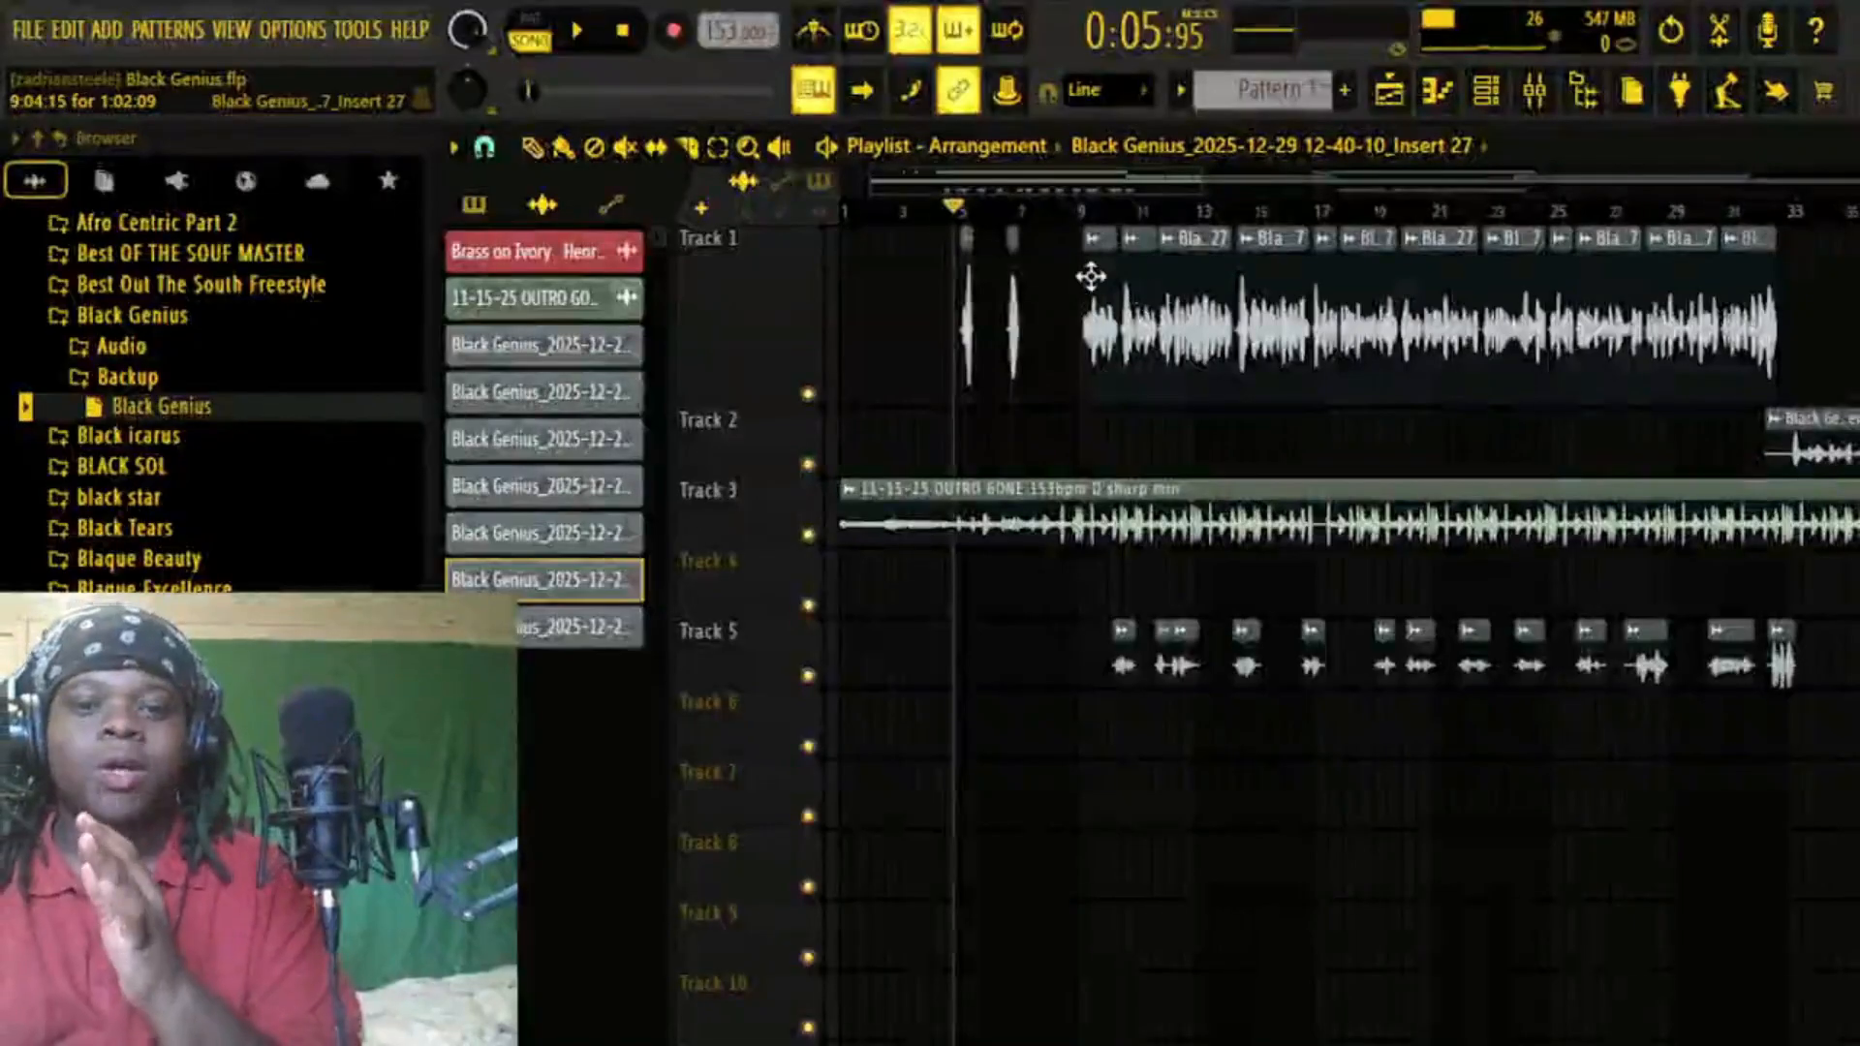
Audition the Track 1 vocals without the beat from just before bar 9, muting Track 3 and Track 5.
{"action": "left_click", "coordinate": [686, 147]}
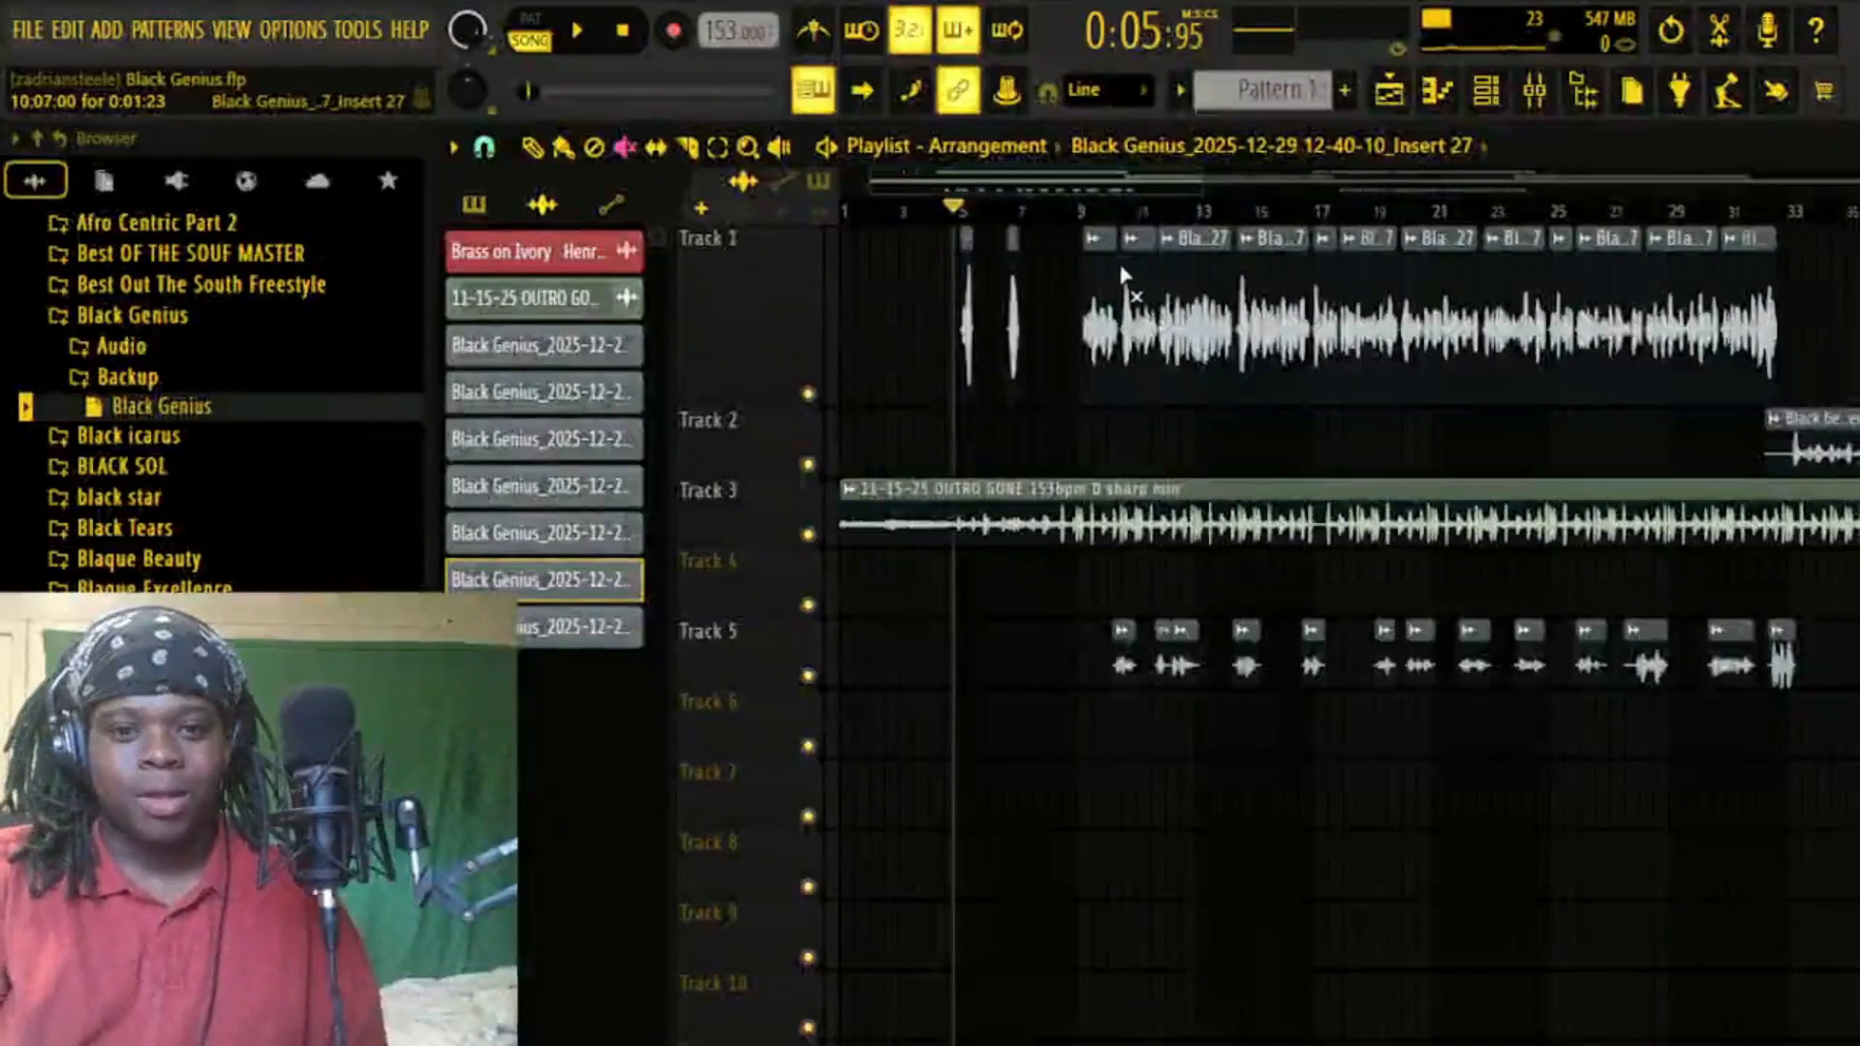
{"action": "left_click_drag", "start_coordinate": [1187, 184], "coordinate": [1019, 182]}
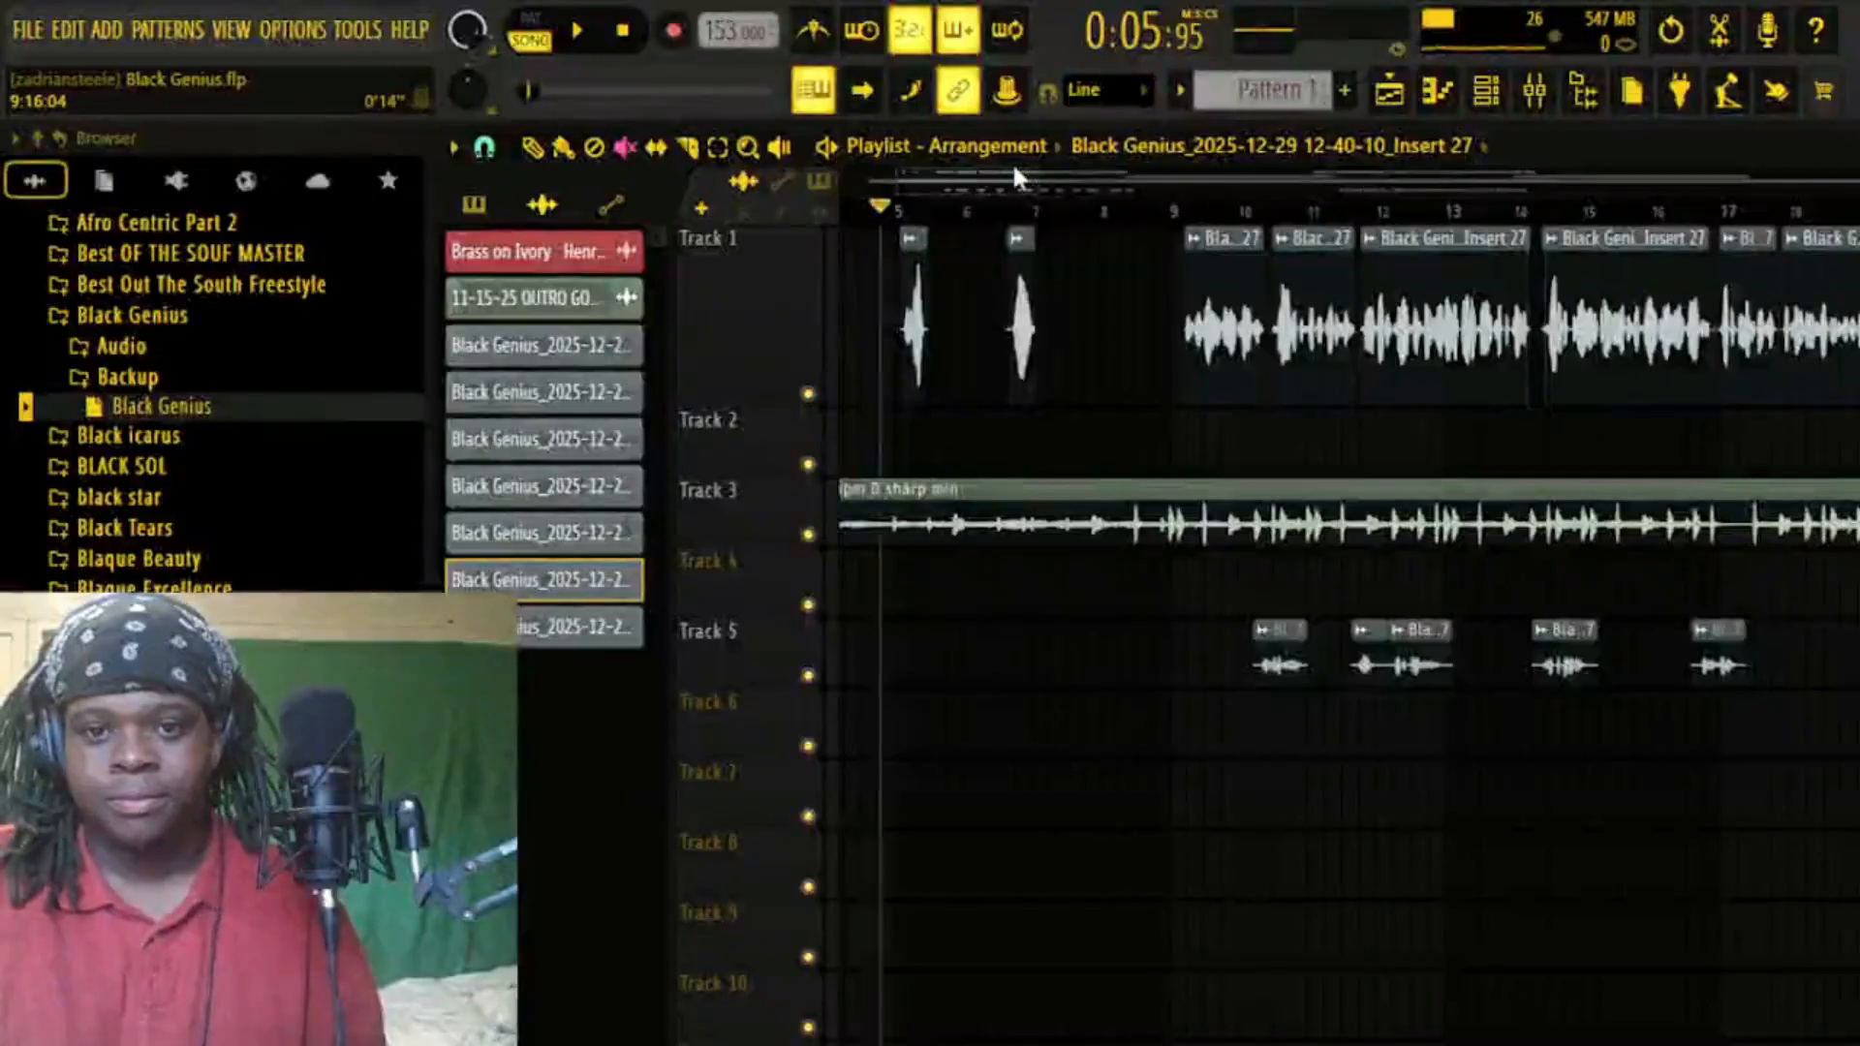
{"action": "left_click", "coordinate": [1150, 211]}
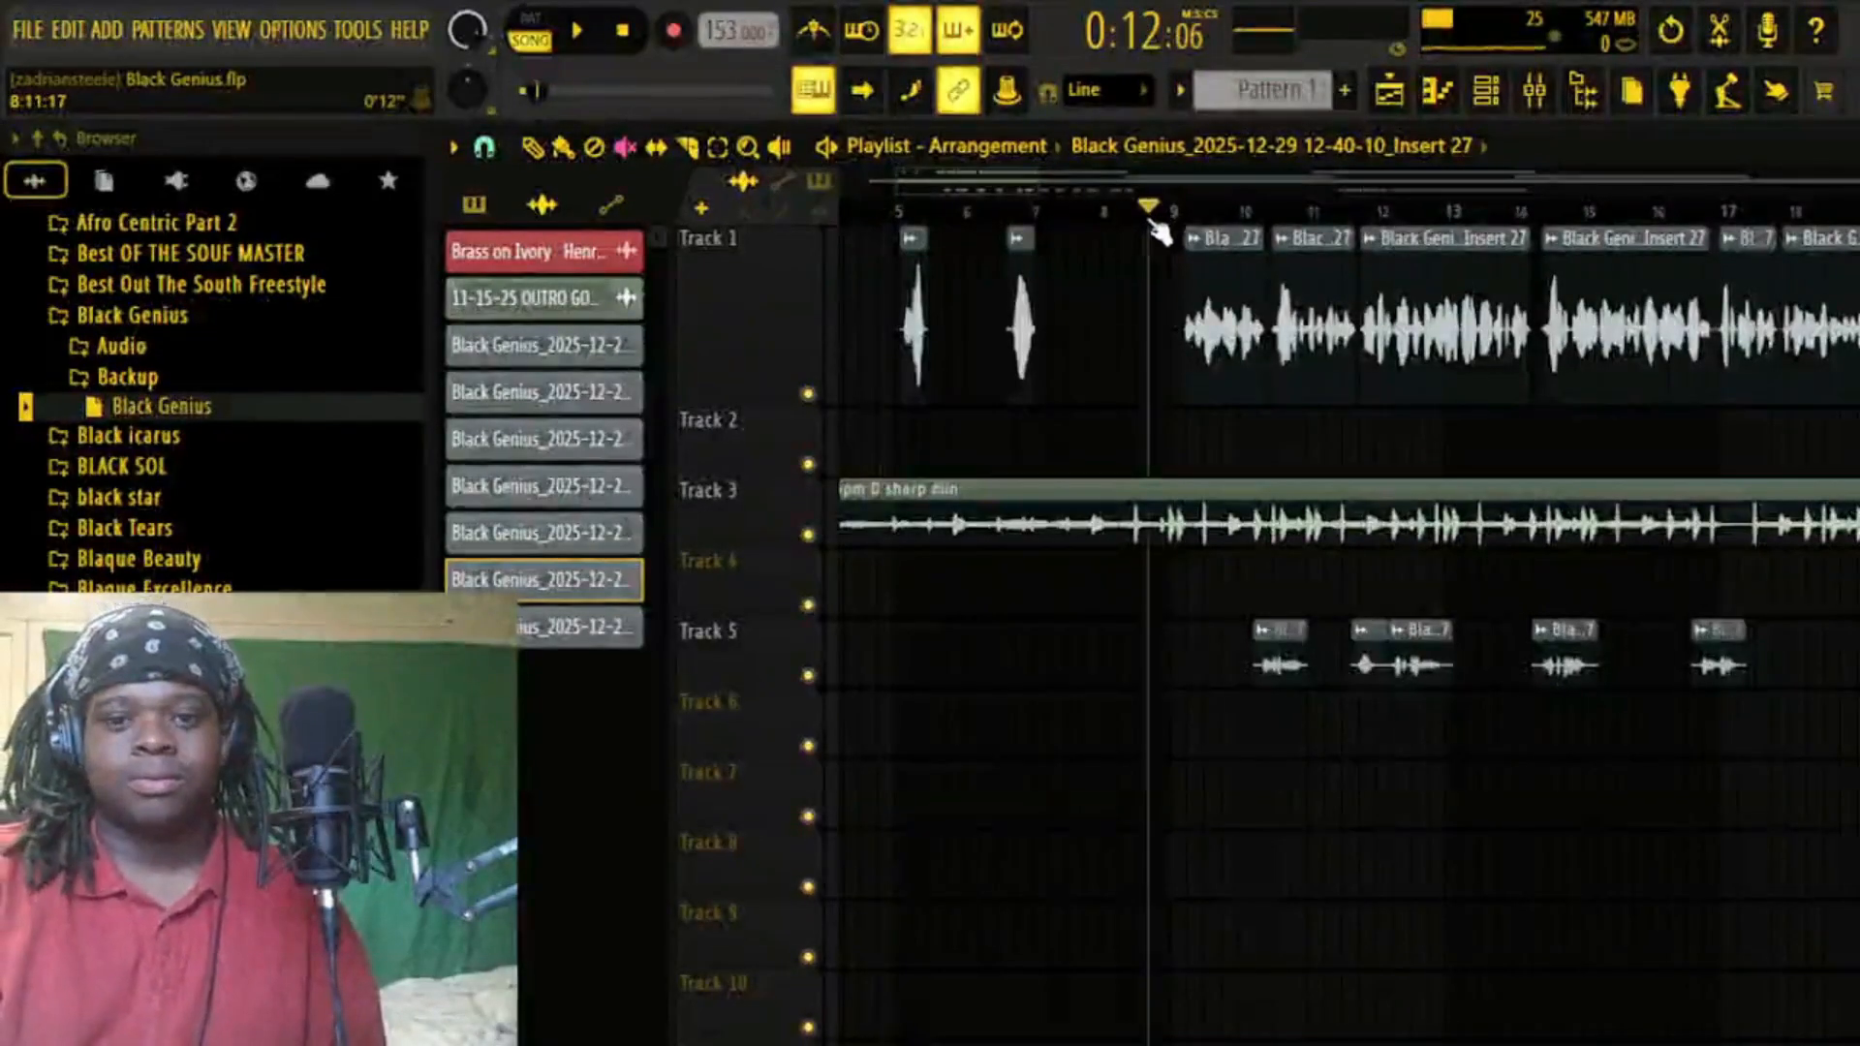
{"action": "left_click", "coordinate": [1684, 51]}
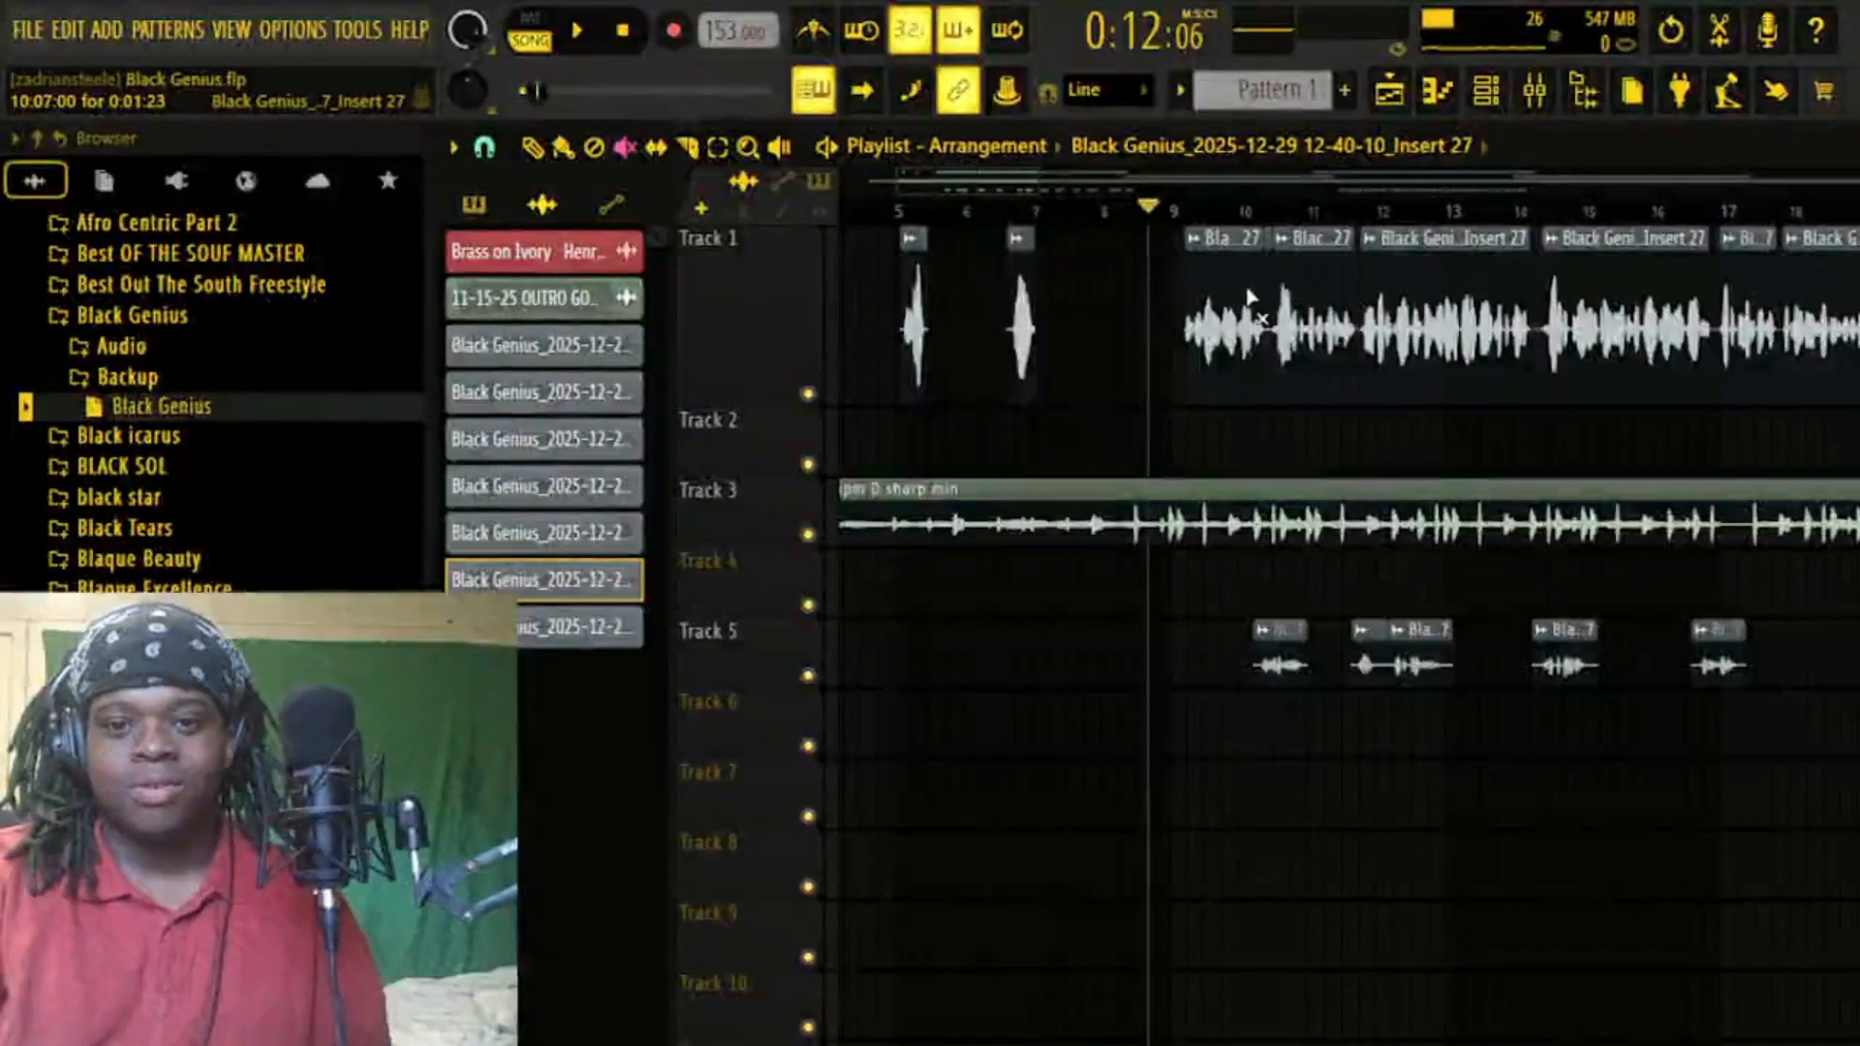
{"action": "left_click", "coordinate": [808, 532]}
{"action": "left_click", "coordinate": [581, 37]}
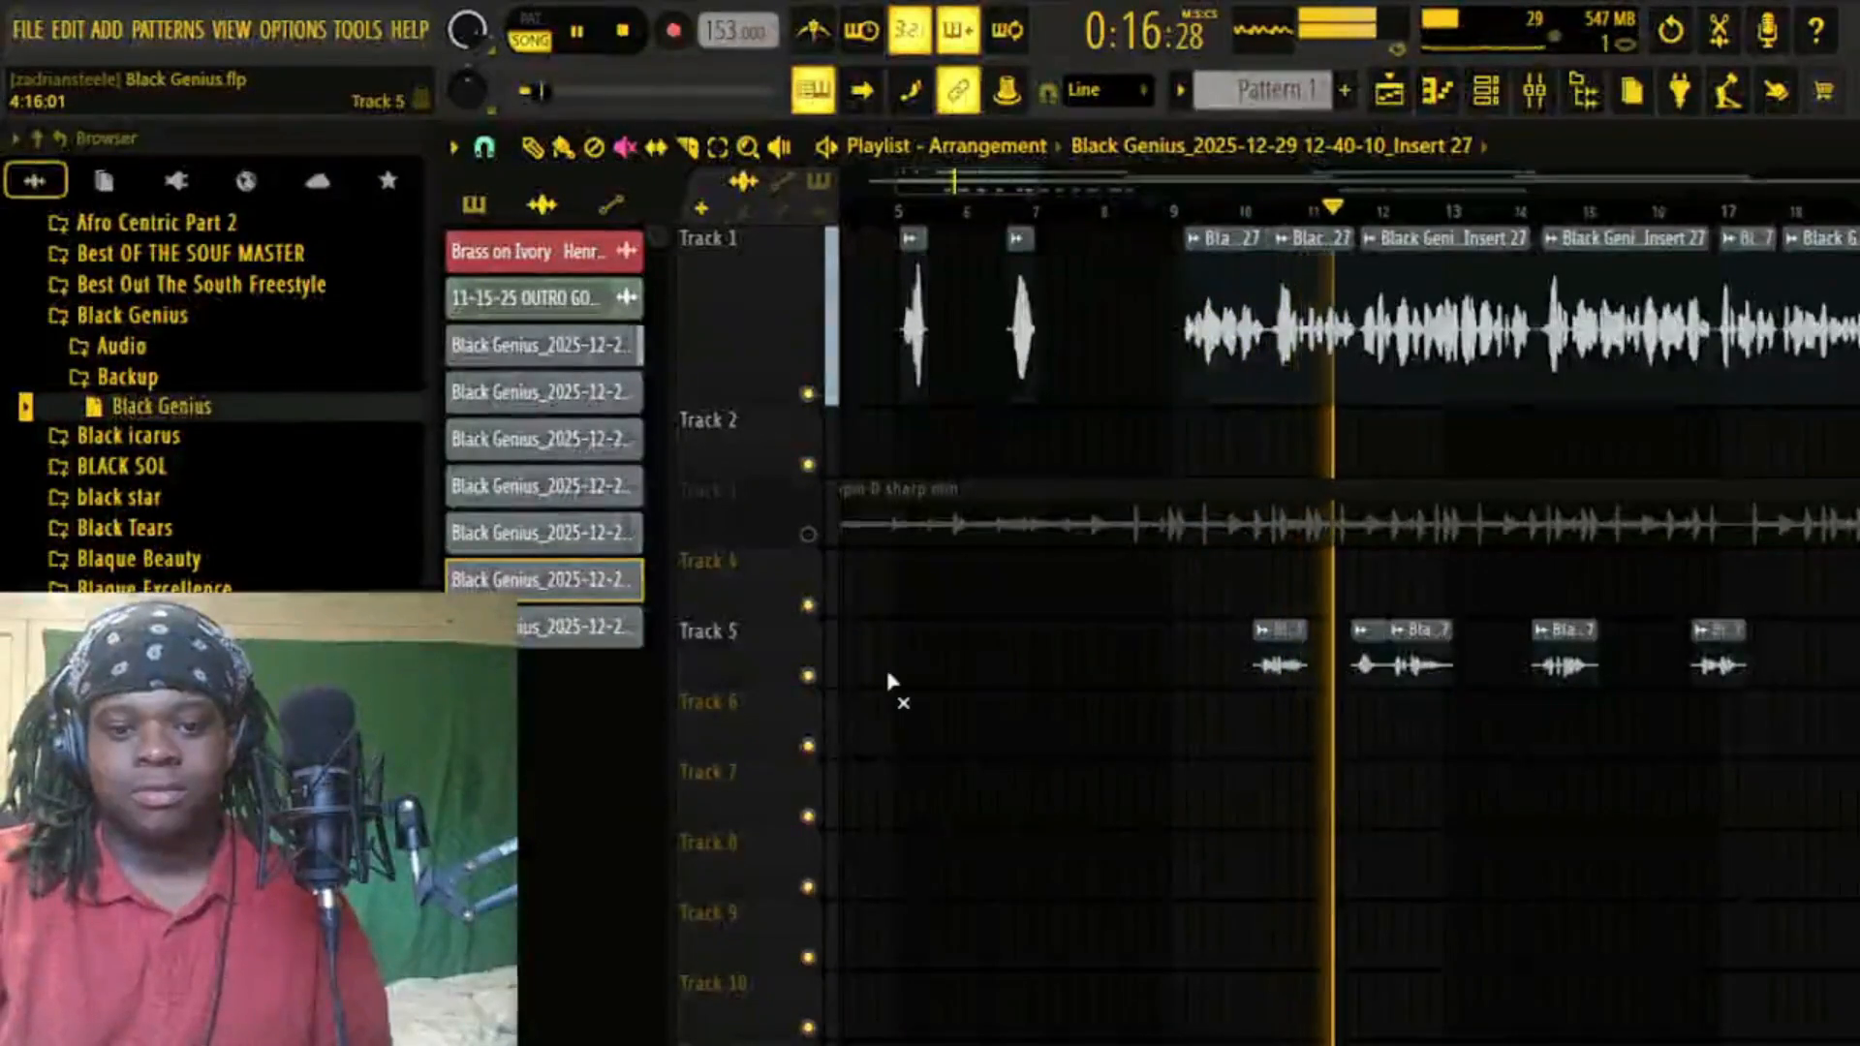
{"action": "left_click", "coordinate": [808, 675]}
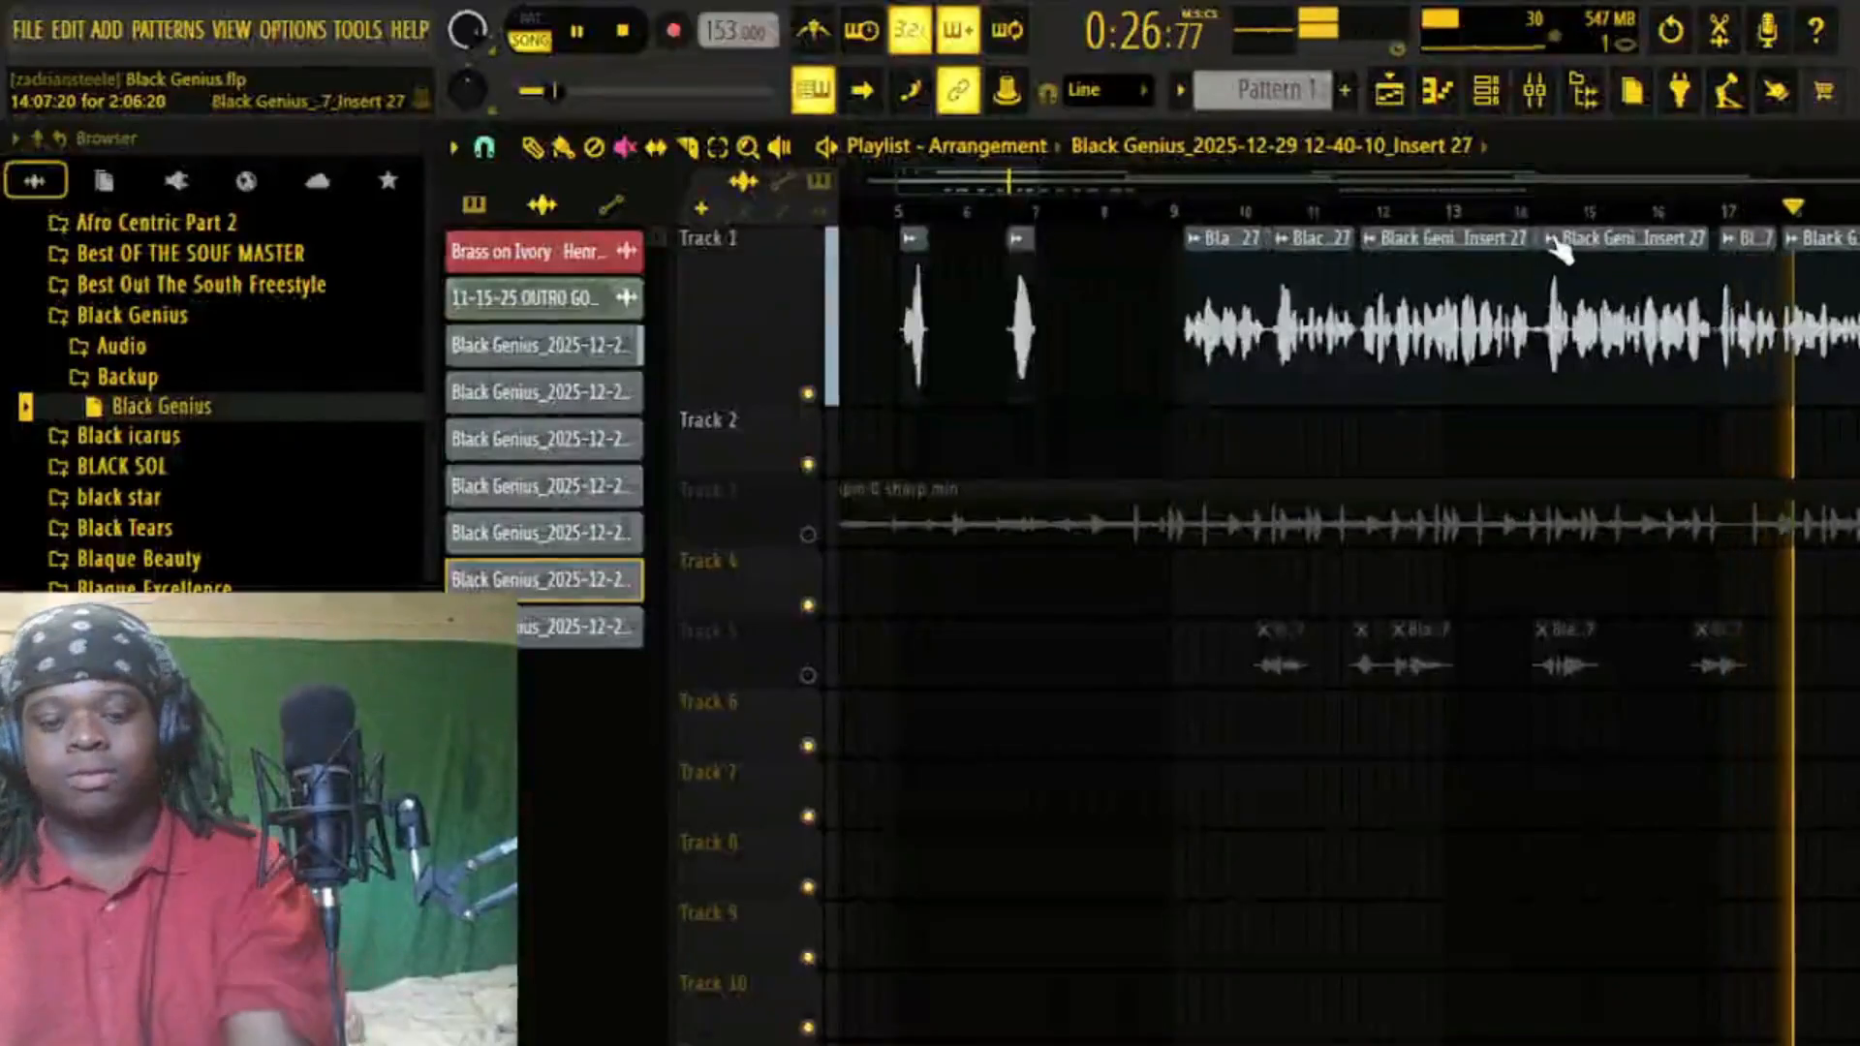
{"action": "key", "text": "space"}
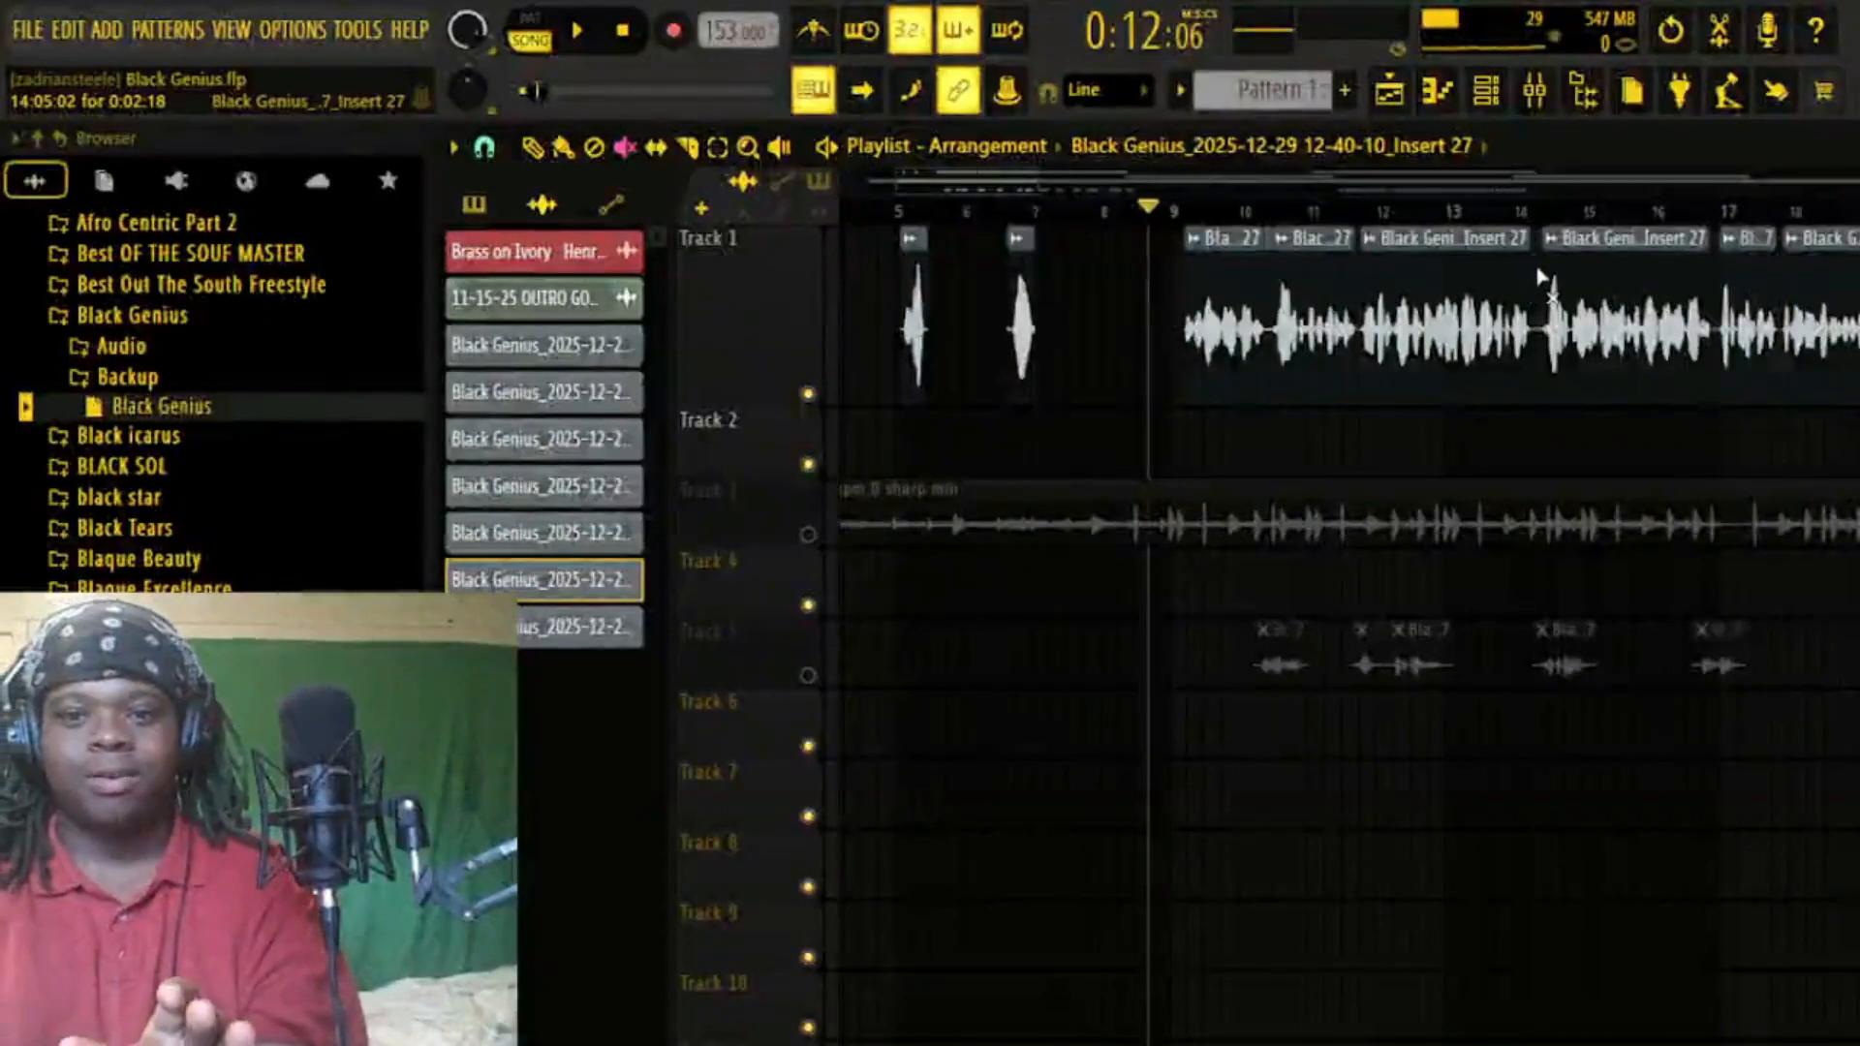
Select all vocal clips on Track 1 up to about bar 33 and consolidate them into one audio clip.
{"action": "left_click_drag", "start_coordinate": [1043, 180], "coordinate": [1148, 175]}
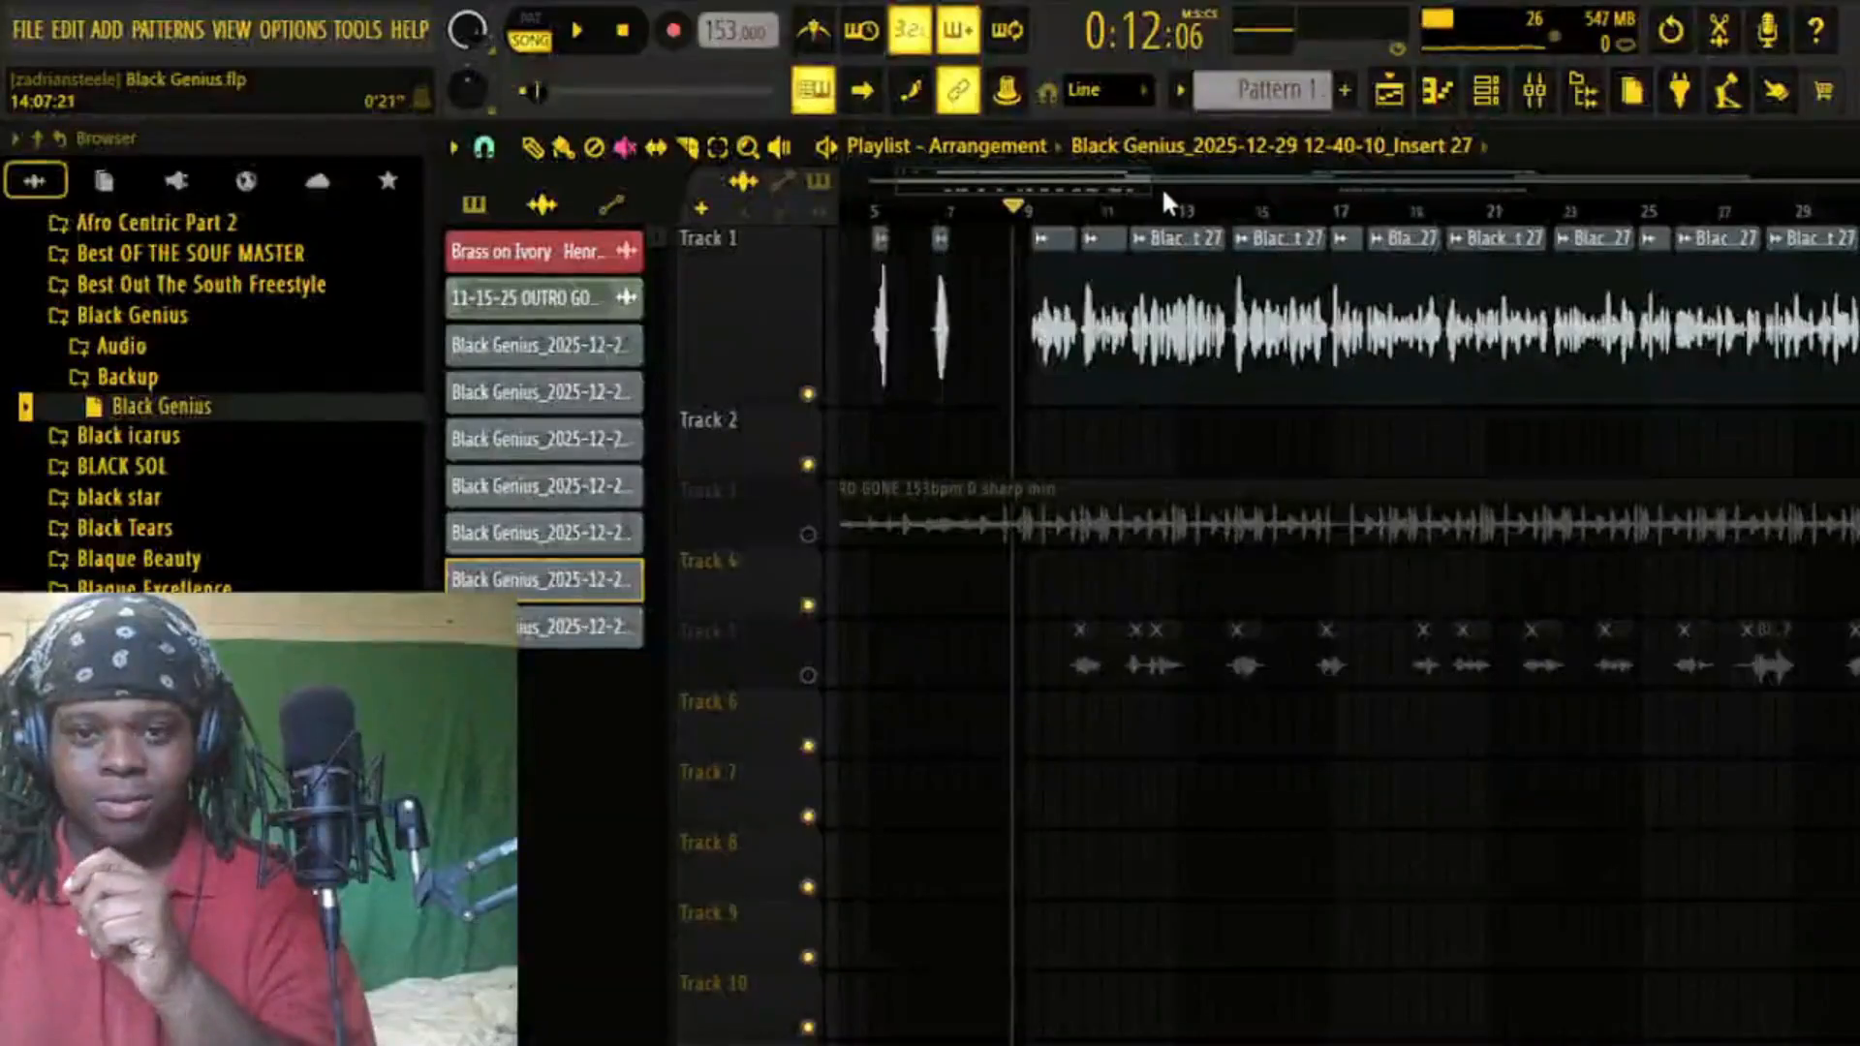
{"action": "left_click_drag", "start_coordinate": [1161, 186], "coordinate": [1231, 193]}
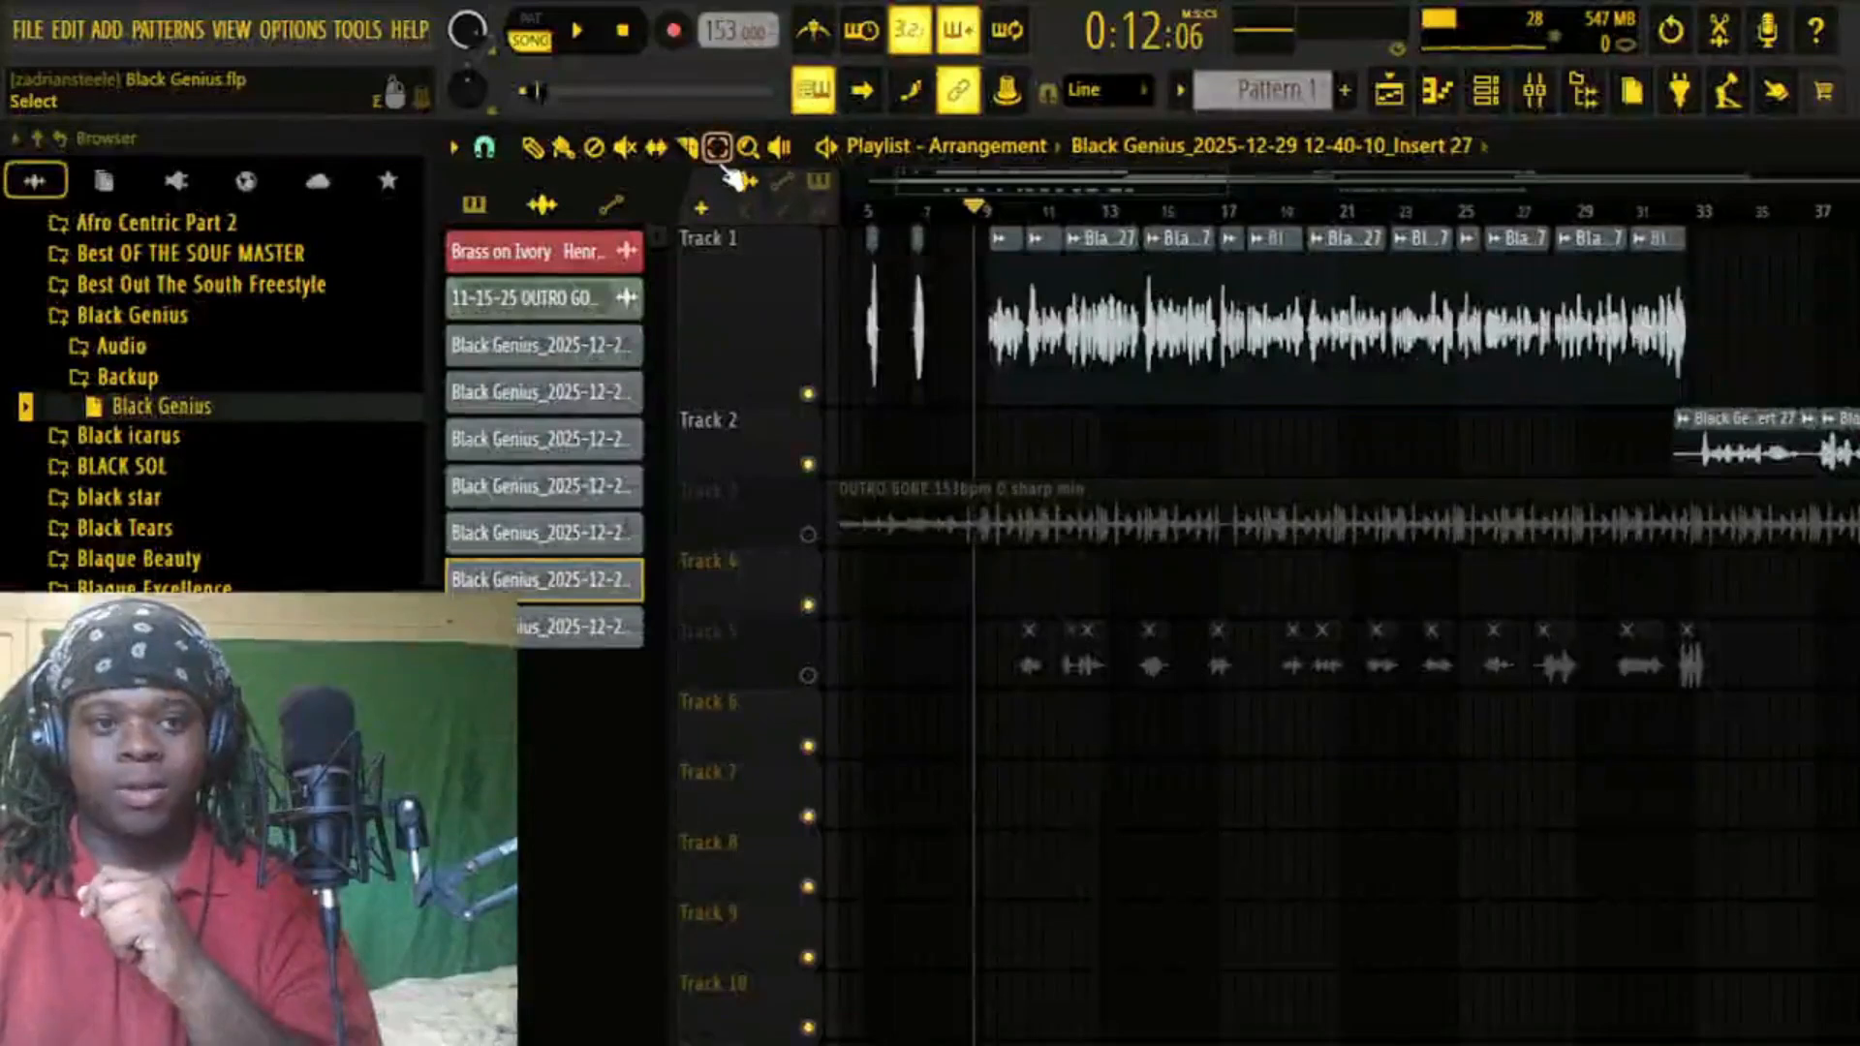
{"action": "left_click_drag", "start_coordinate": [1734, 339], "coordinate": [859, 322]}
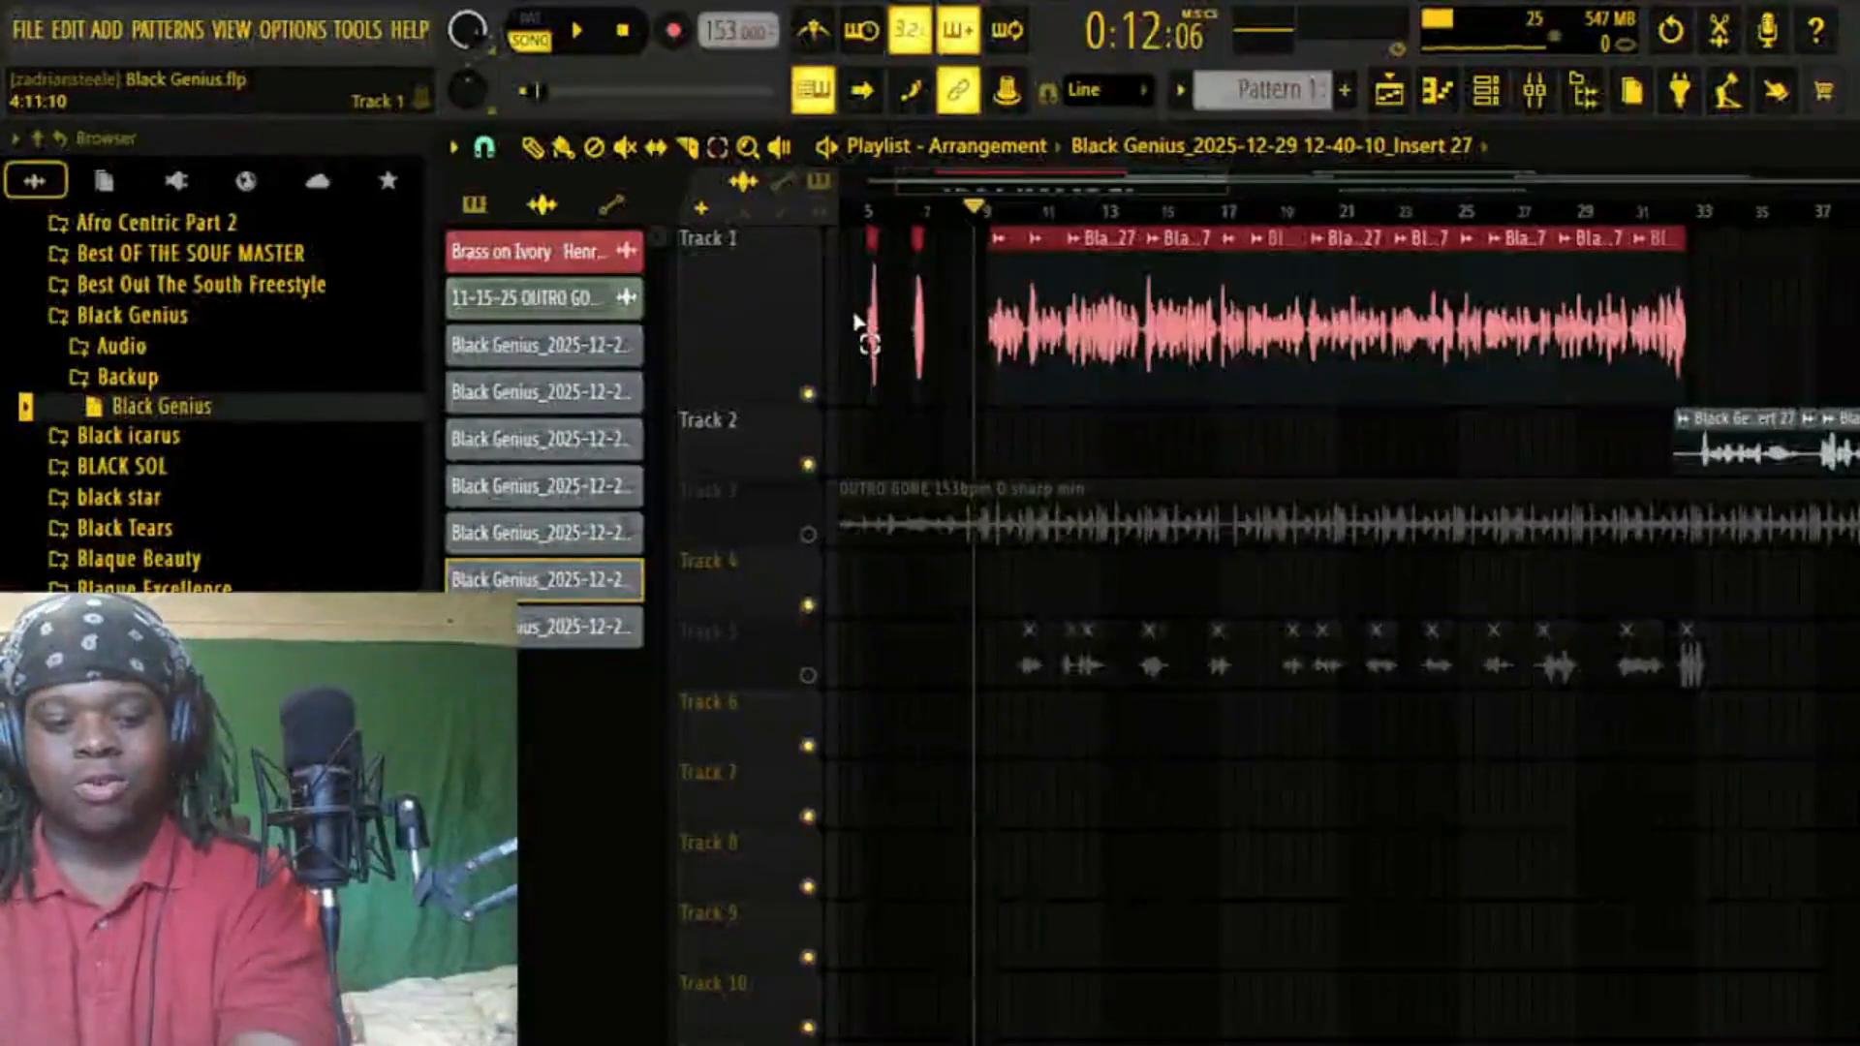
{"action": "key", "text": "ctrl+alt+c"}
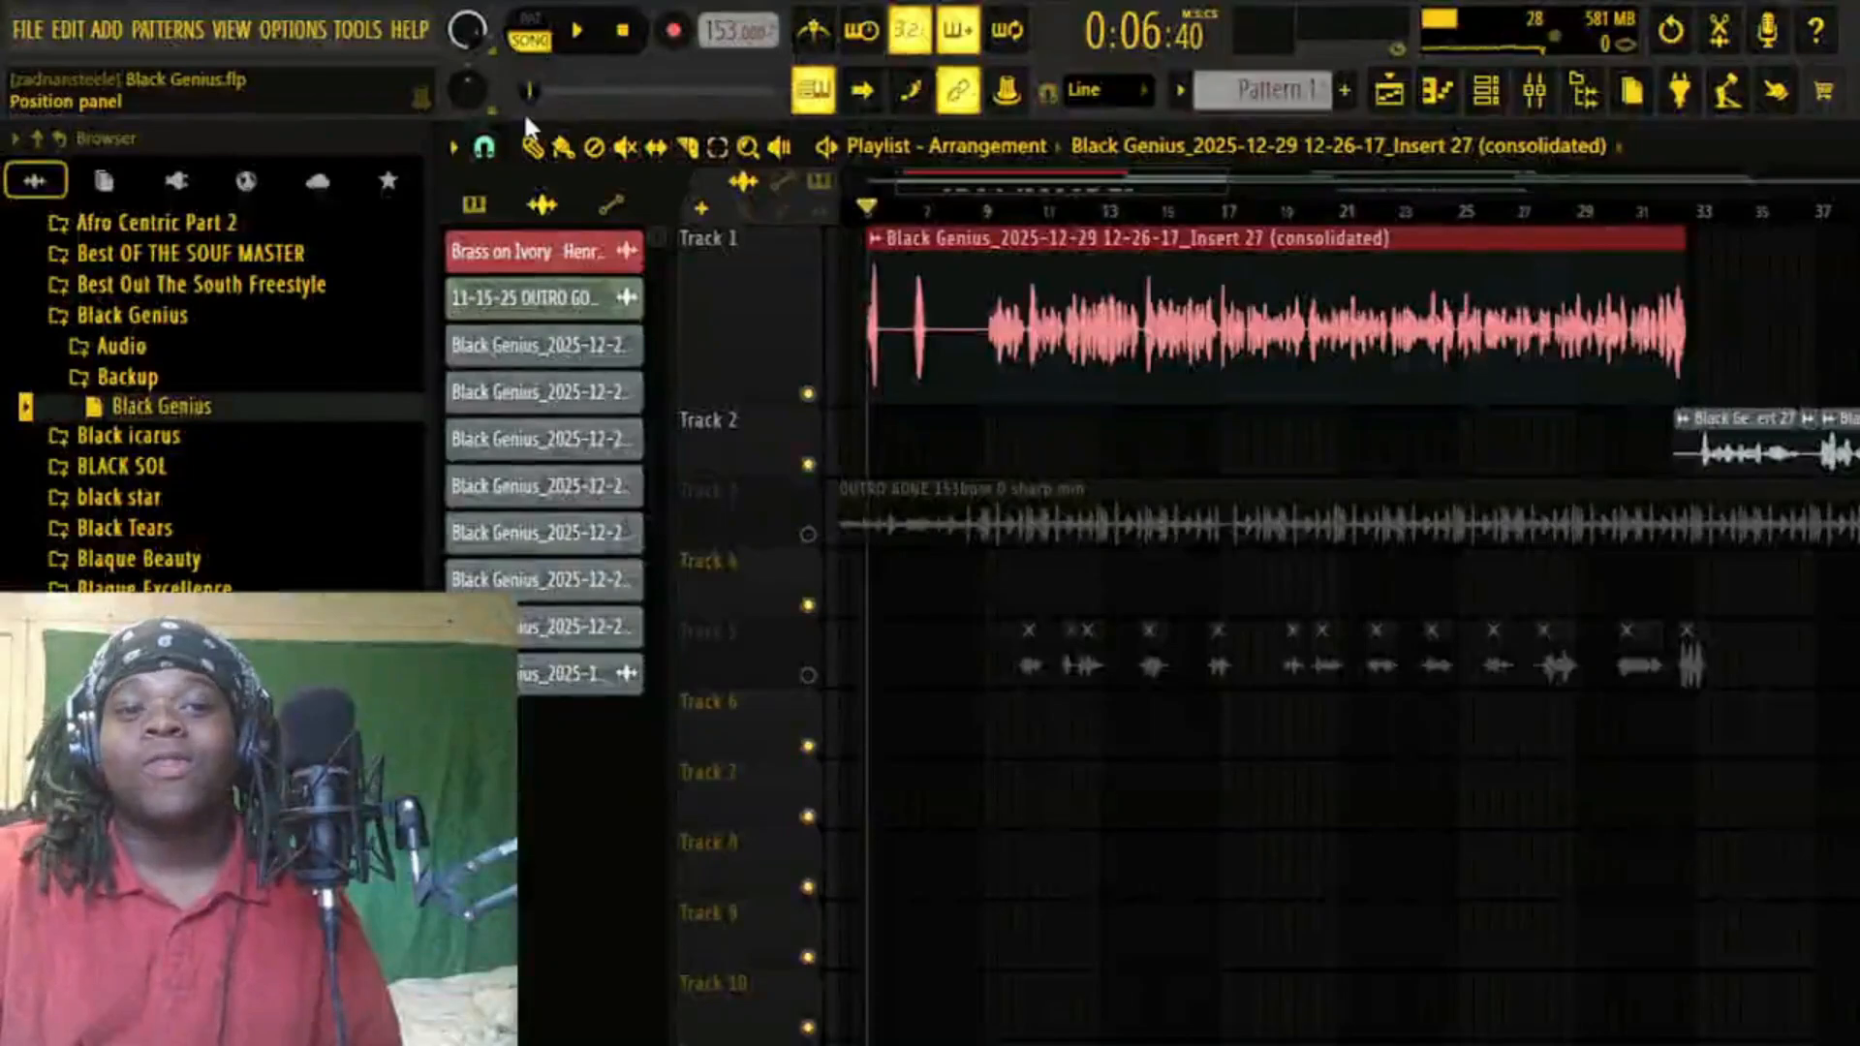
Unmute the beat on Track 3 and play it together with the consolidated Track 1 vocal from the clip's start.
{"action": "left_click", "coordinate": [808, 535]}
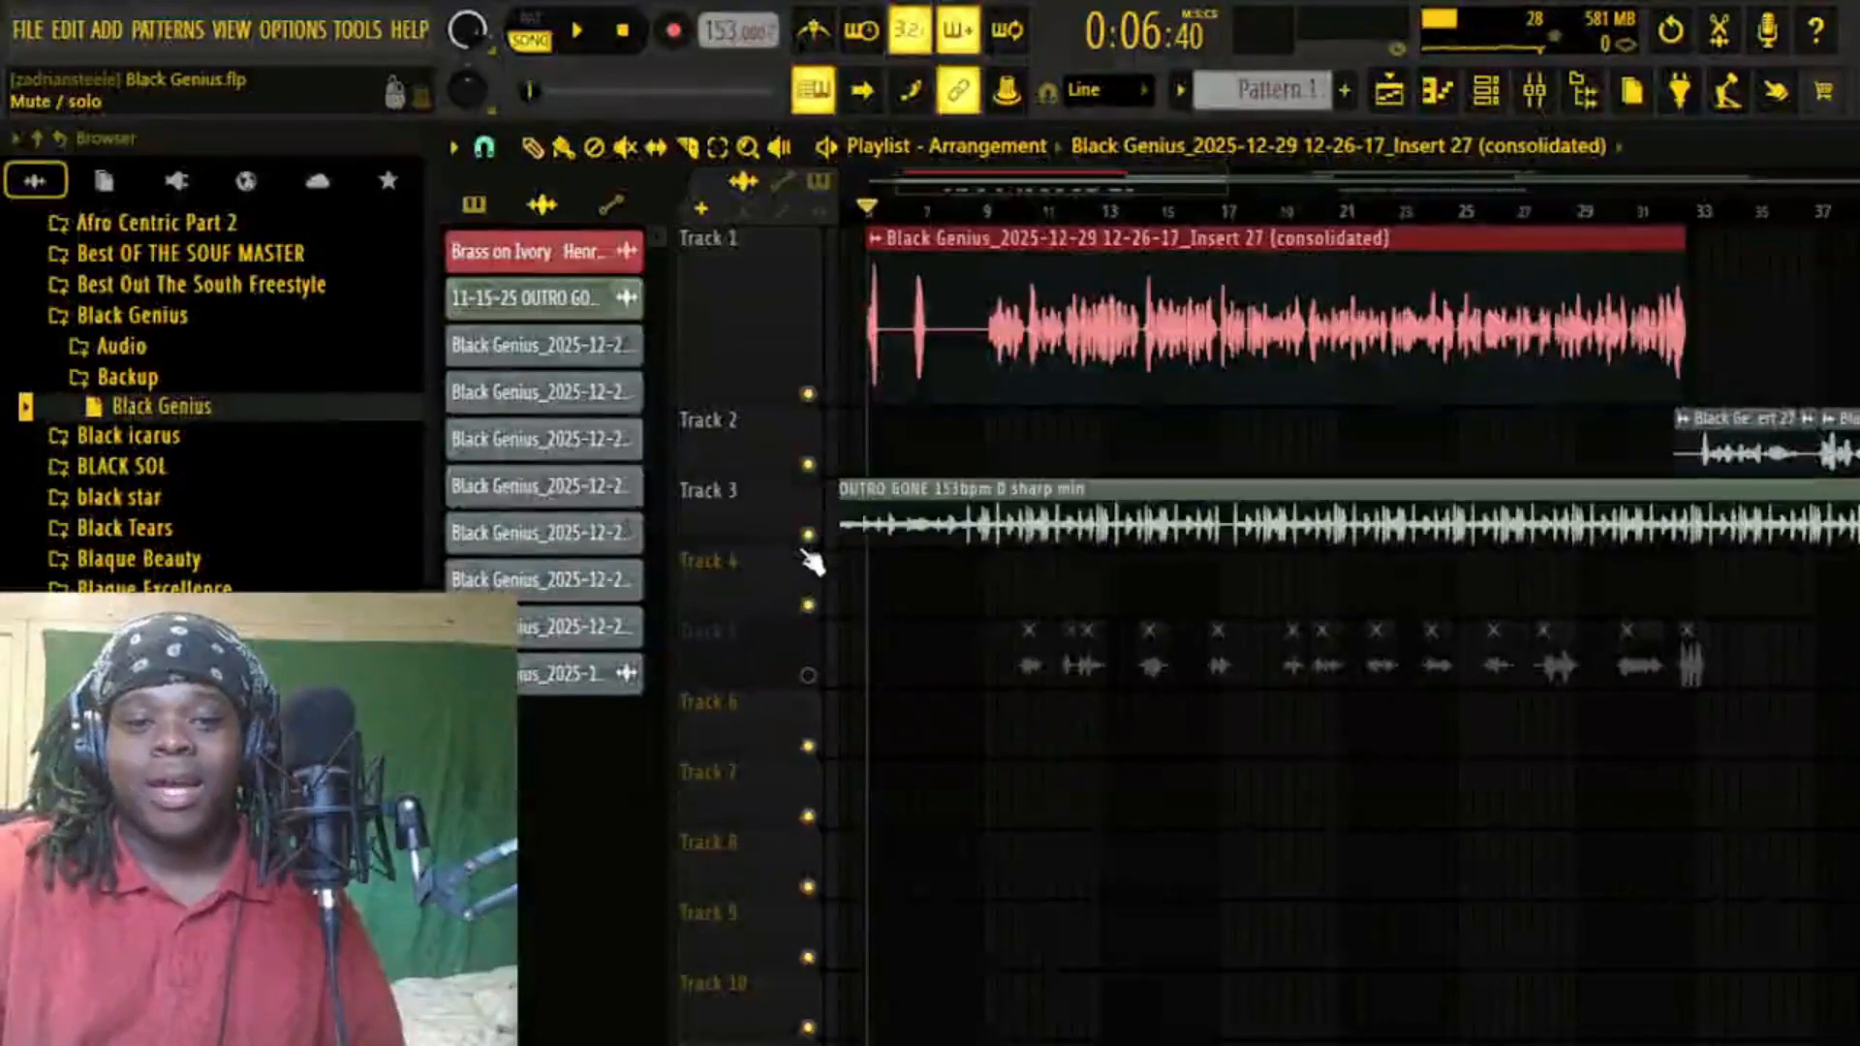
{"action": "left_click", "coordinate": [575, 36]}
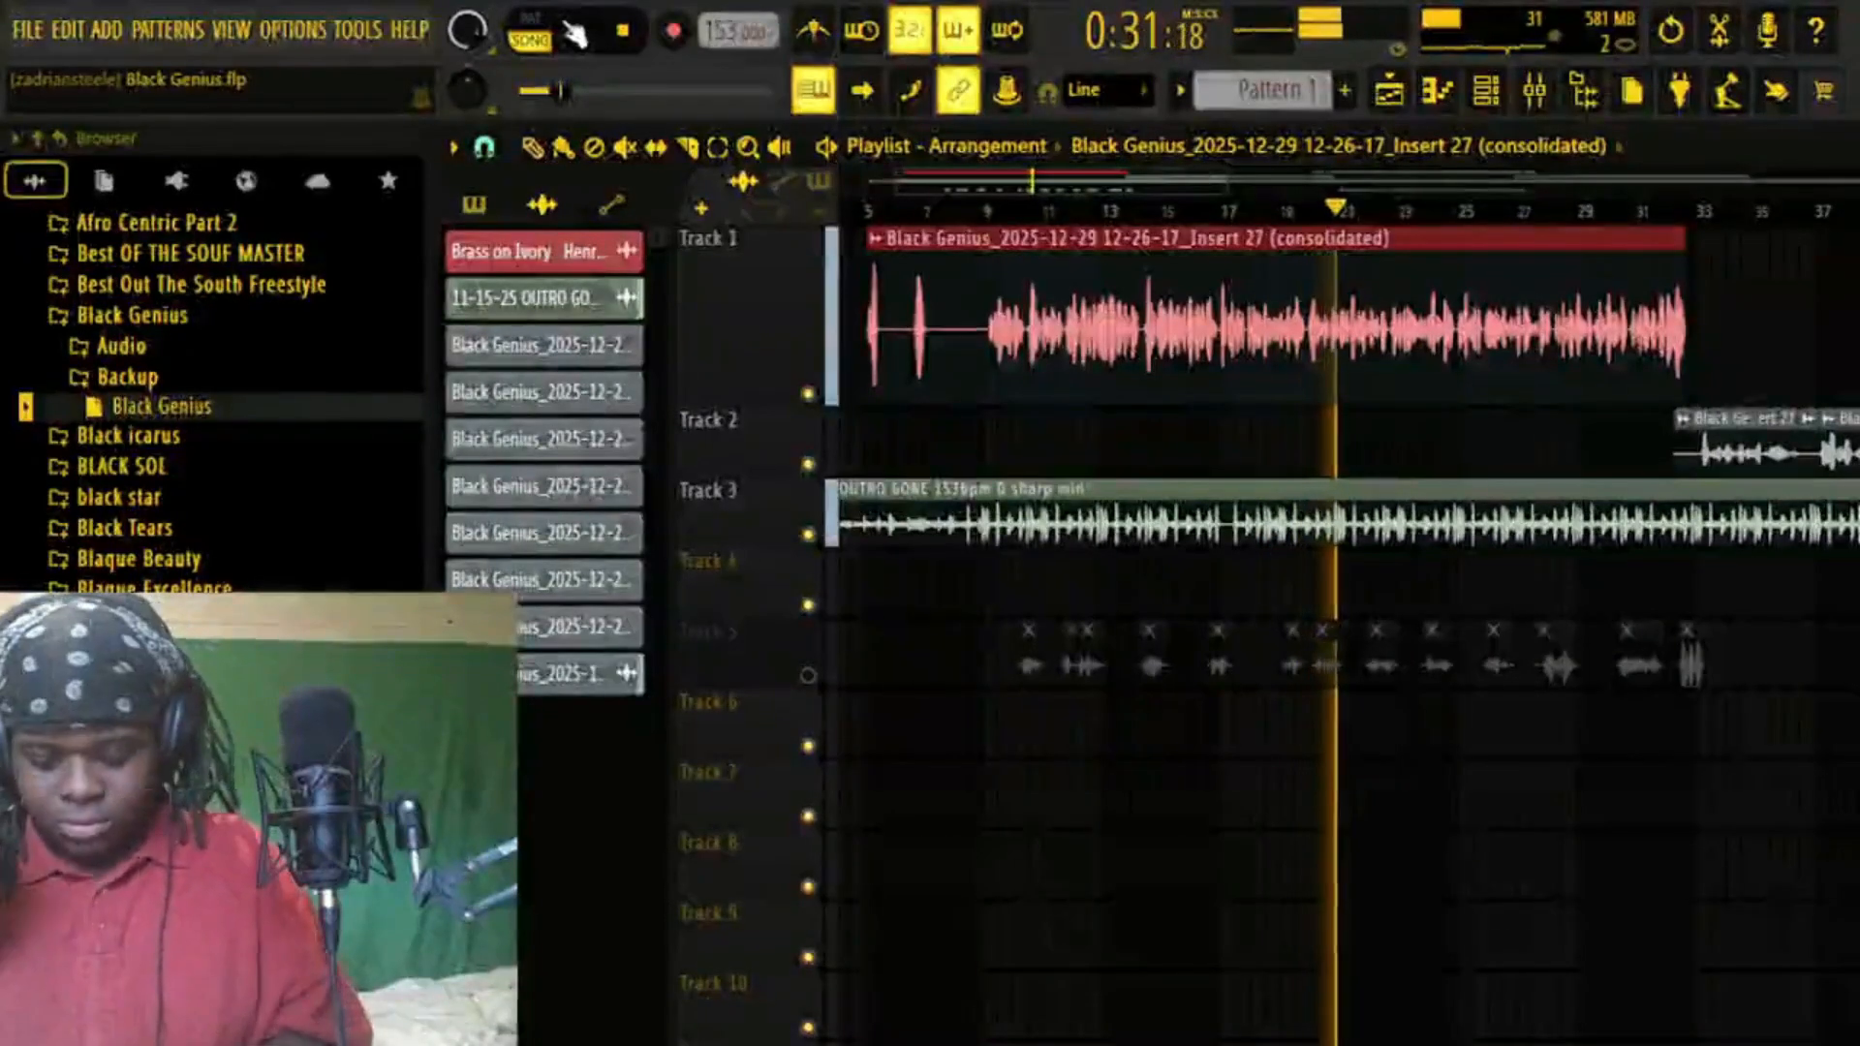
{"action": "key", "text": "space"}
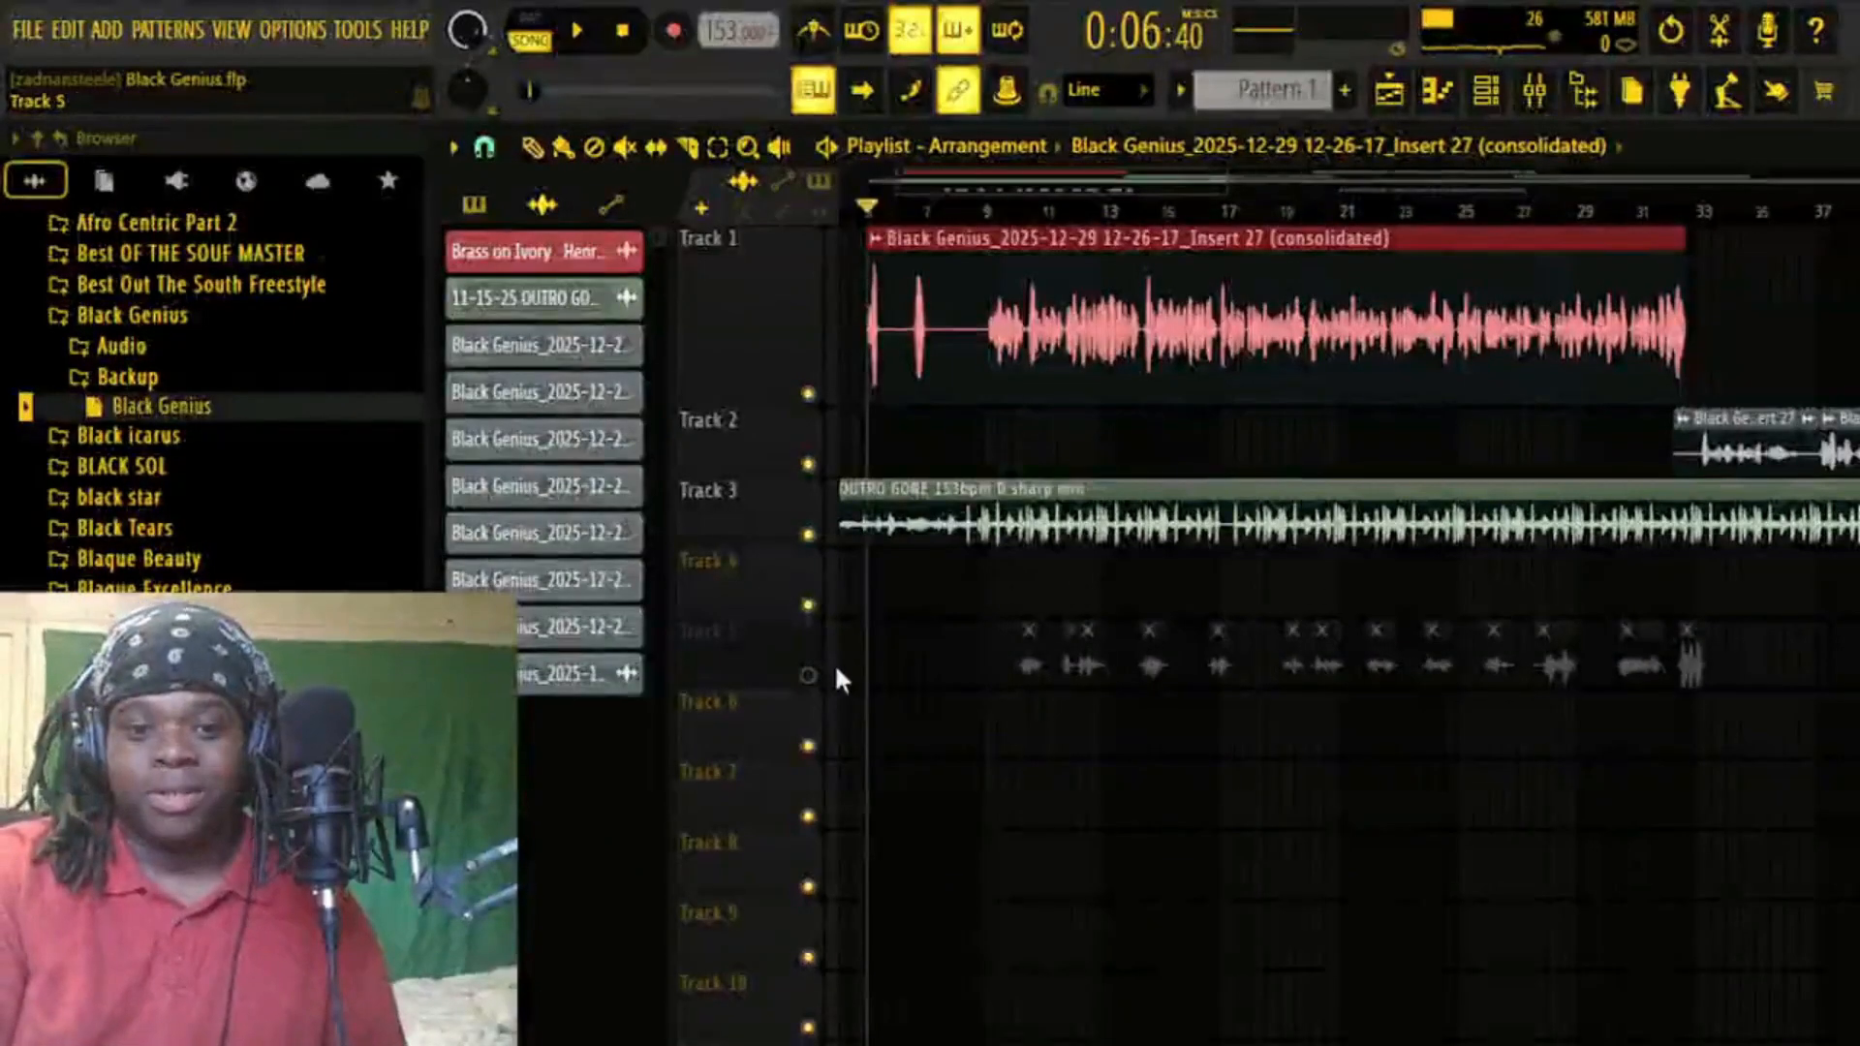
Unmute Track 5 and consolidate all its short vocal clips up to about bar 33 into one audio clip.
{"action": "left_click", "coordinate": [810, 676]}
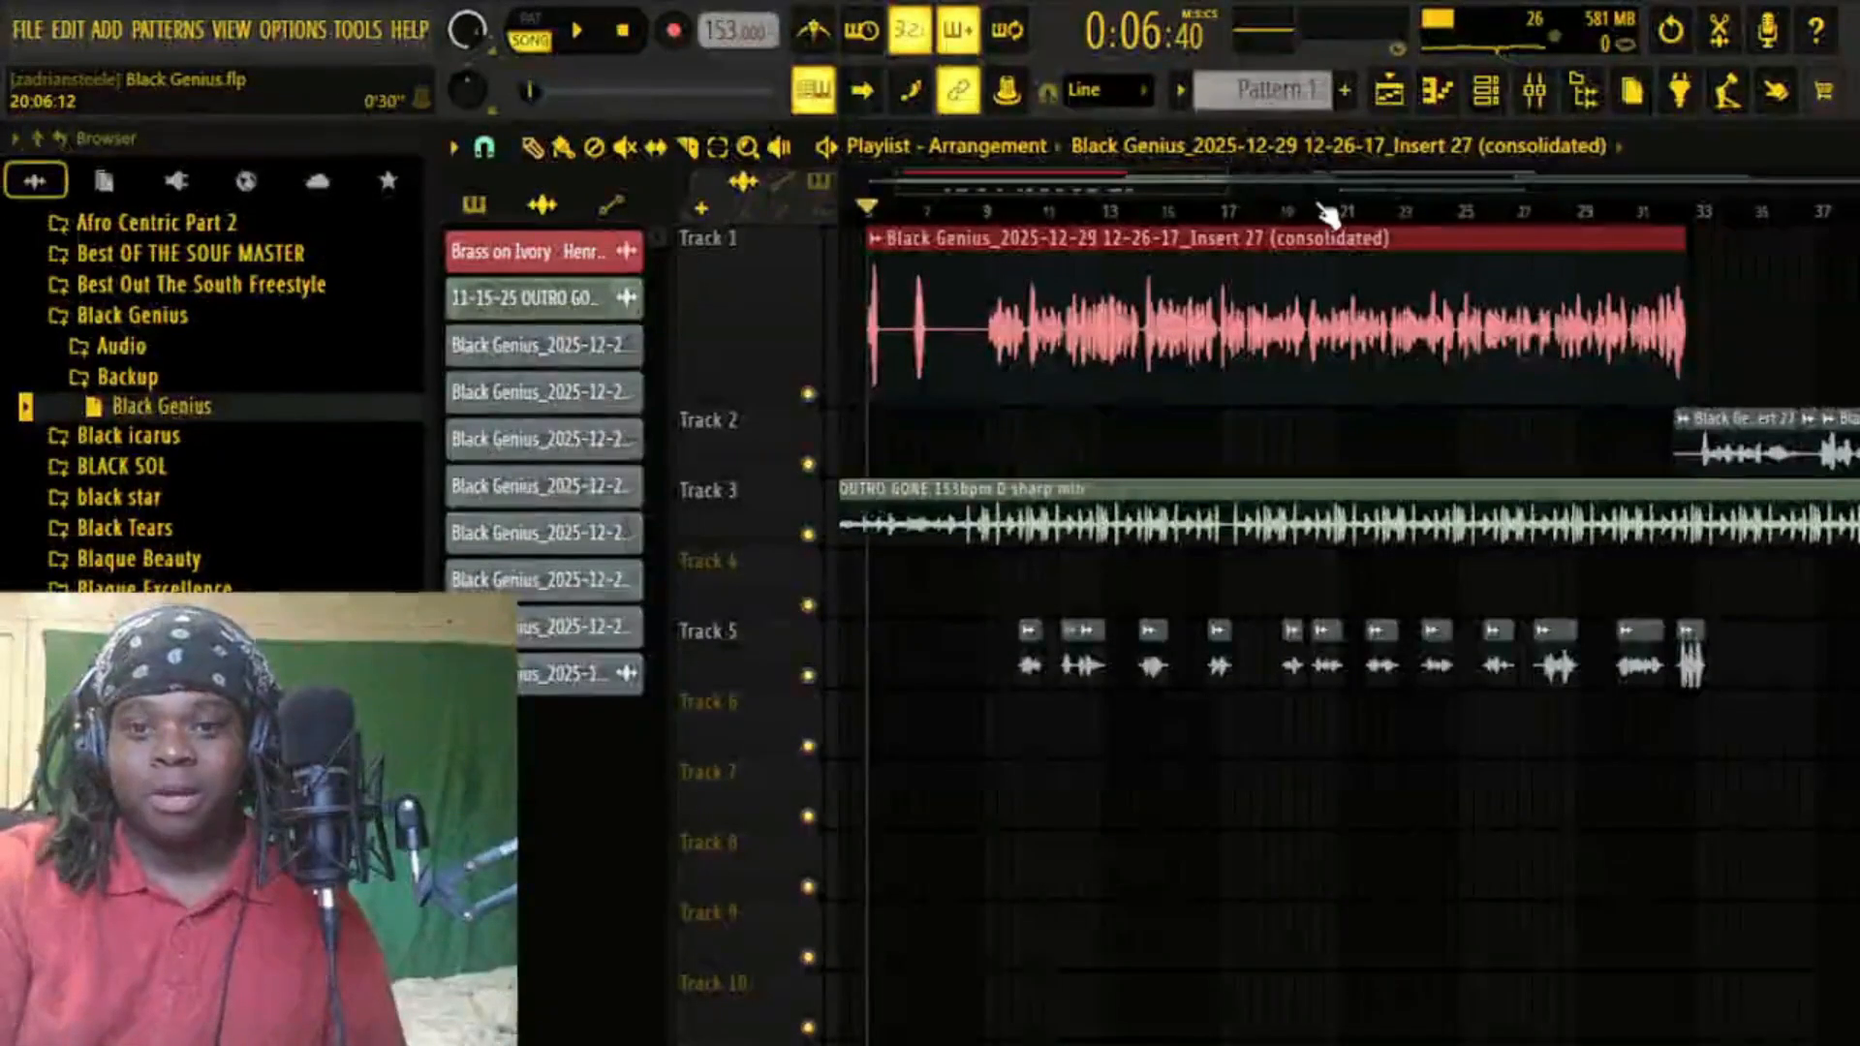
{"action": "left_click_drag", "start_coordinate": [1230, 181], "coordinate": [1313, 181]}
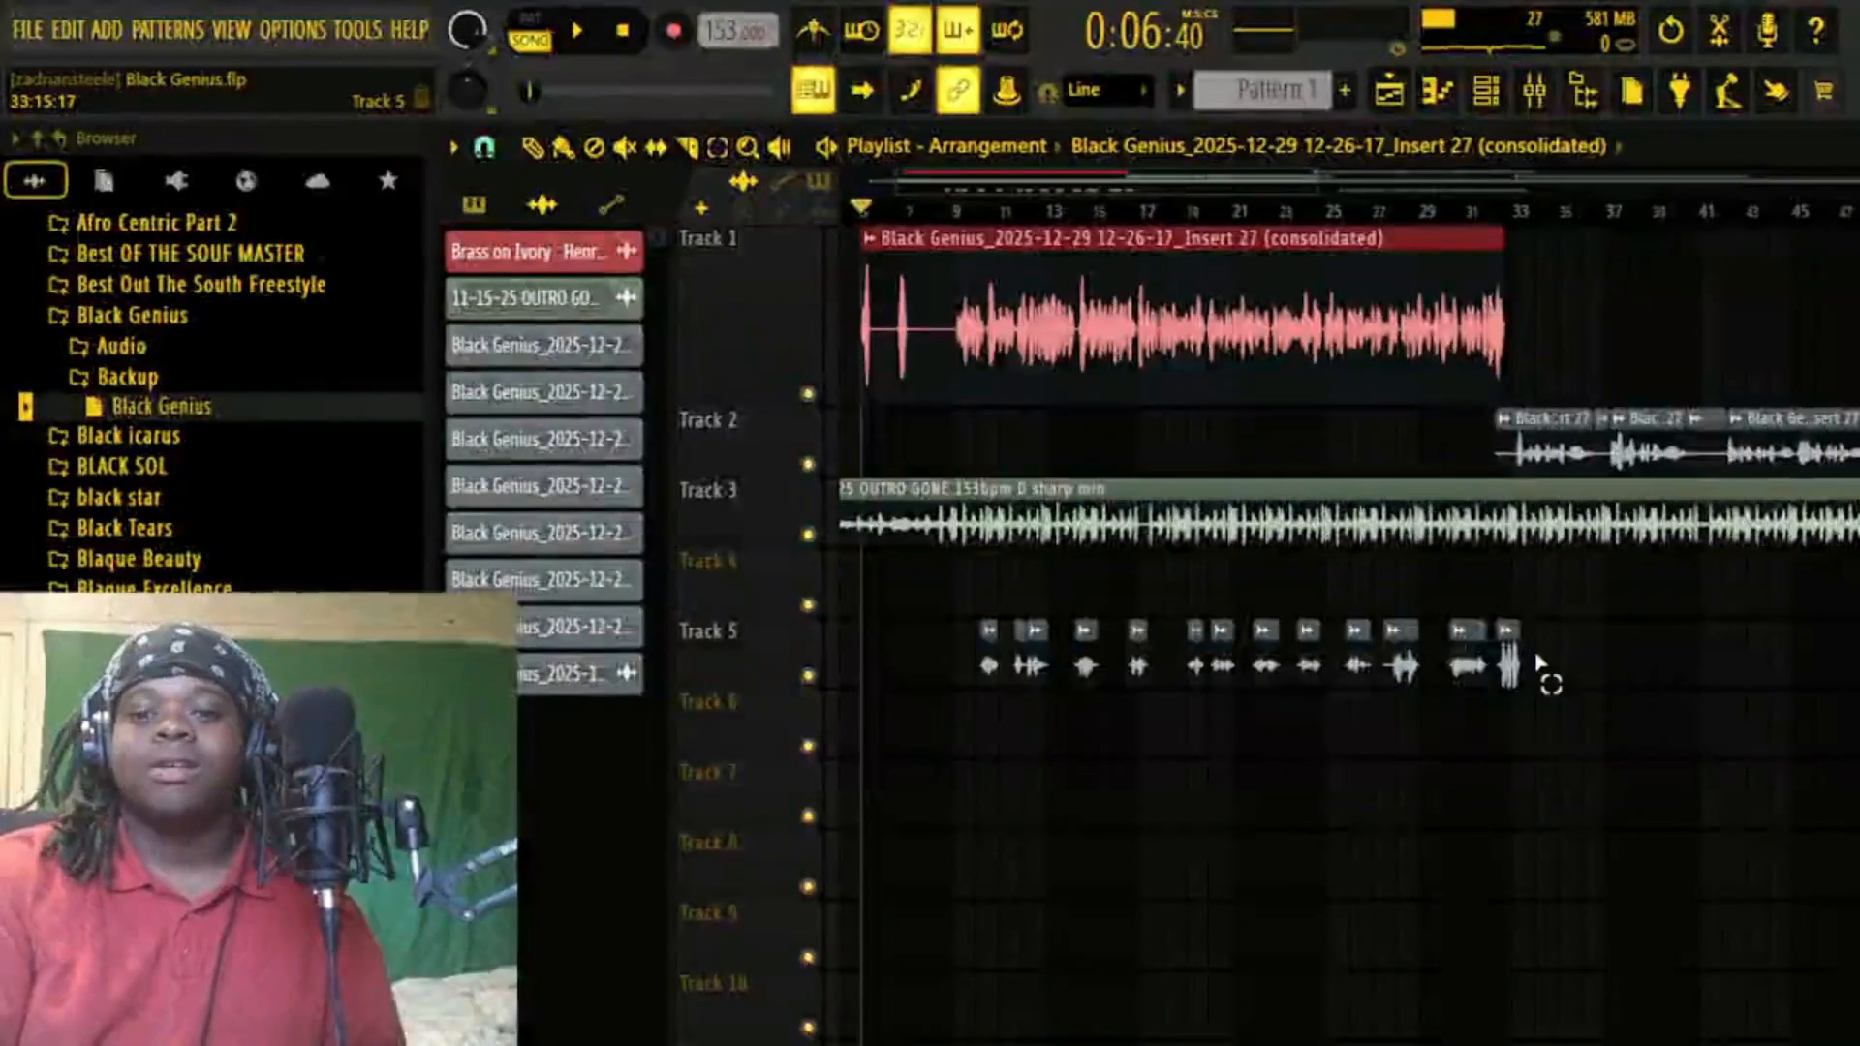
{"action": "left_click_drag", "start_coordinate": [1540, 684], "coordinate": [915, 664]}
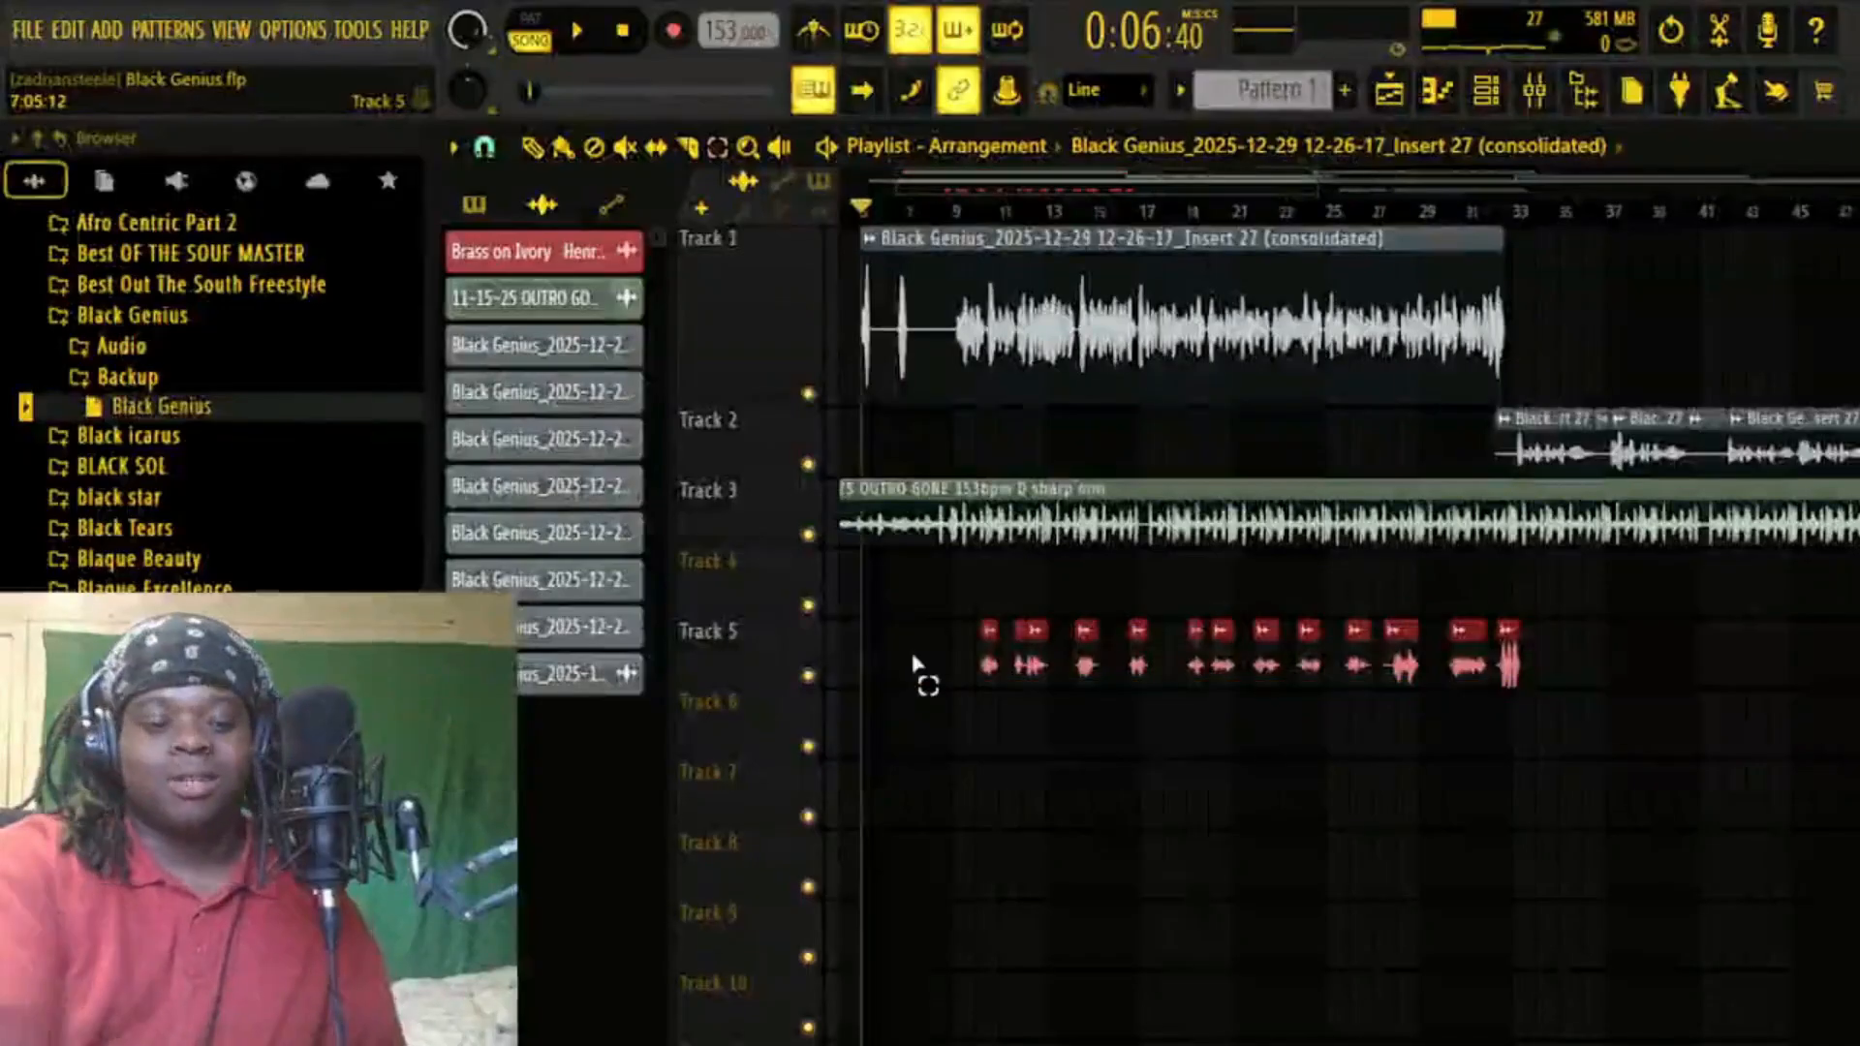
{"action": "key", "text": "ctrl+alt+c"}
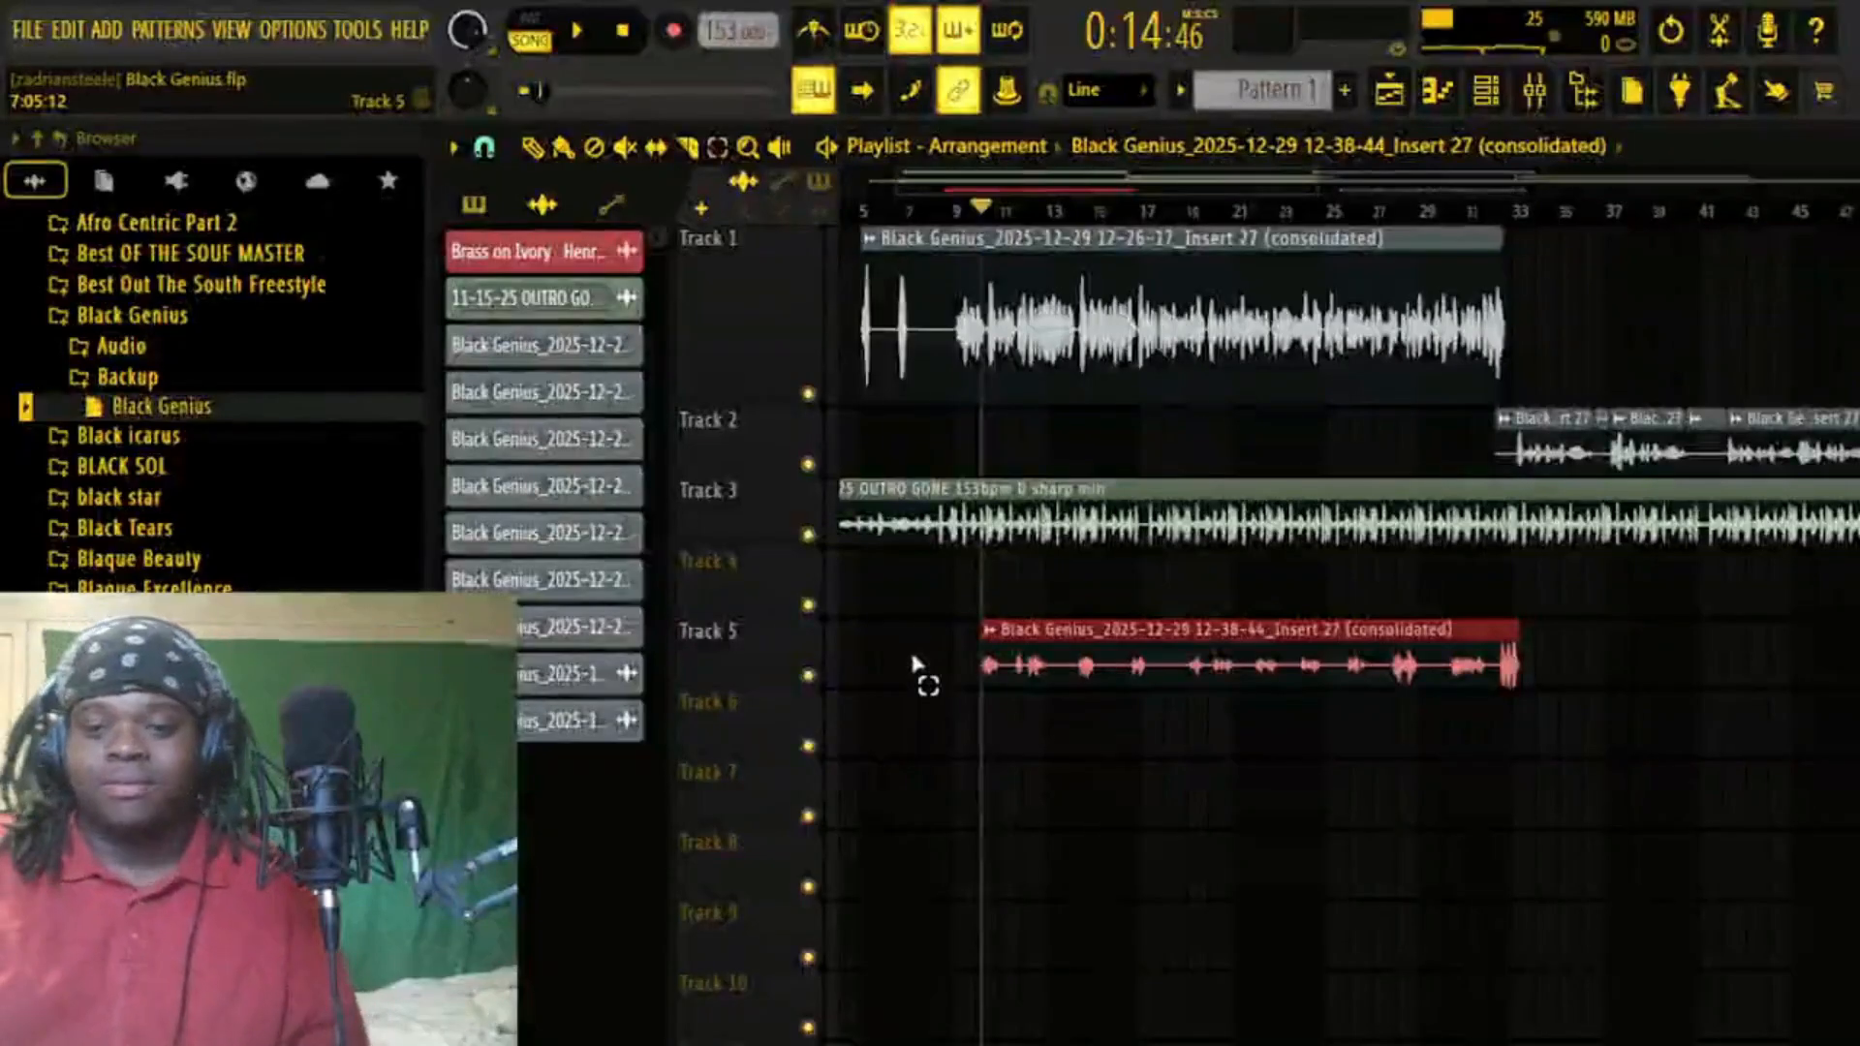
Play the Track 2 vocals with the beat from about bar 33, and look over the clips that follow on the timeline.
{"action": "left_click_drag", "start_coordinate": [1270, 179], "coordinate": [1319, 198]}
{"action": "key", "text": "p"}
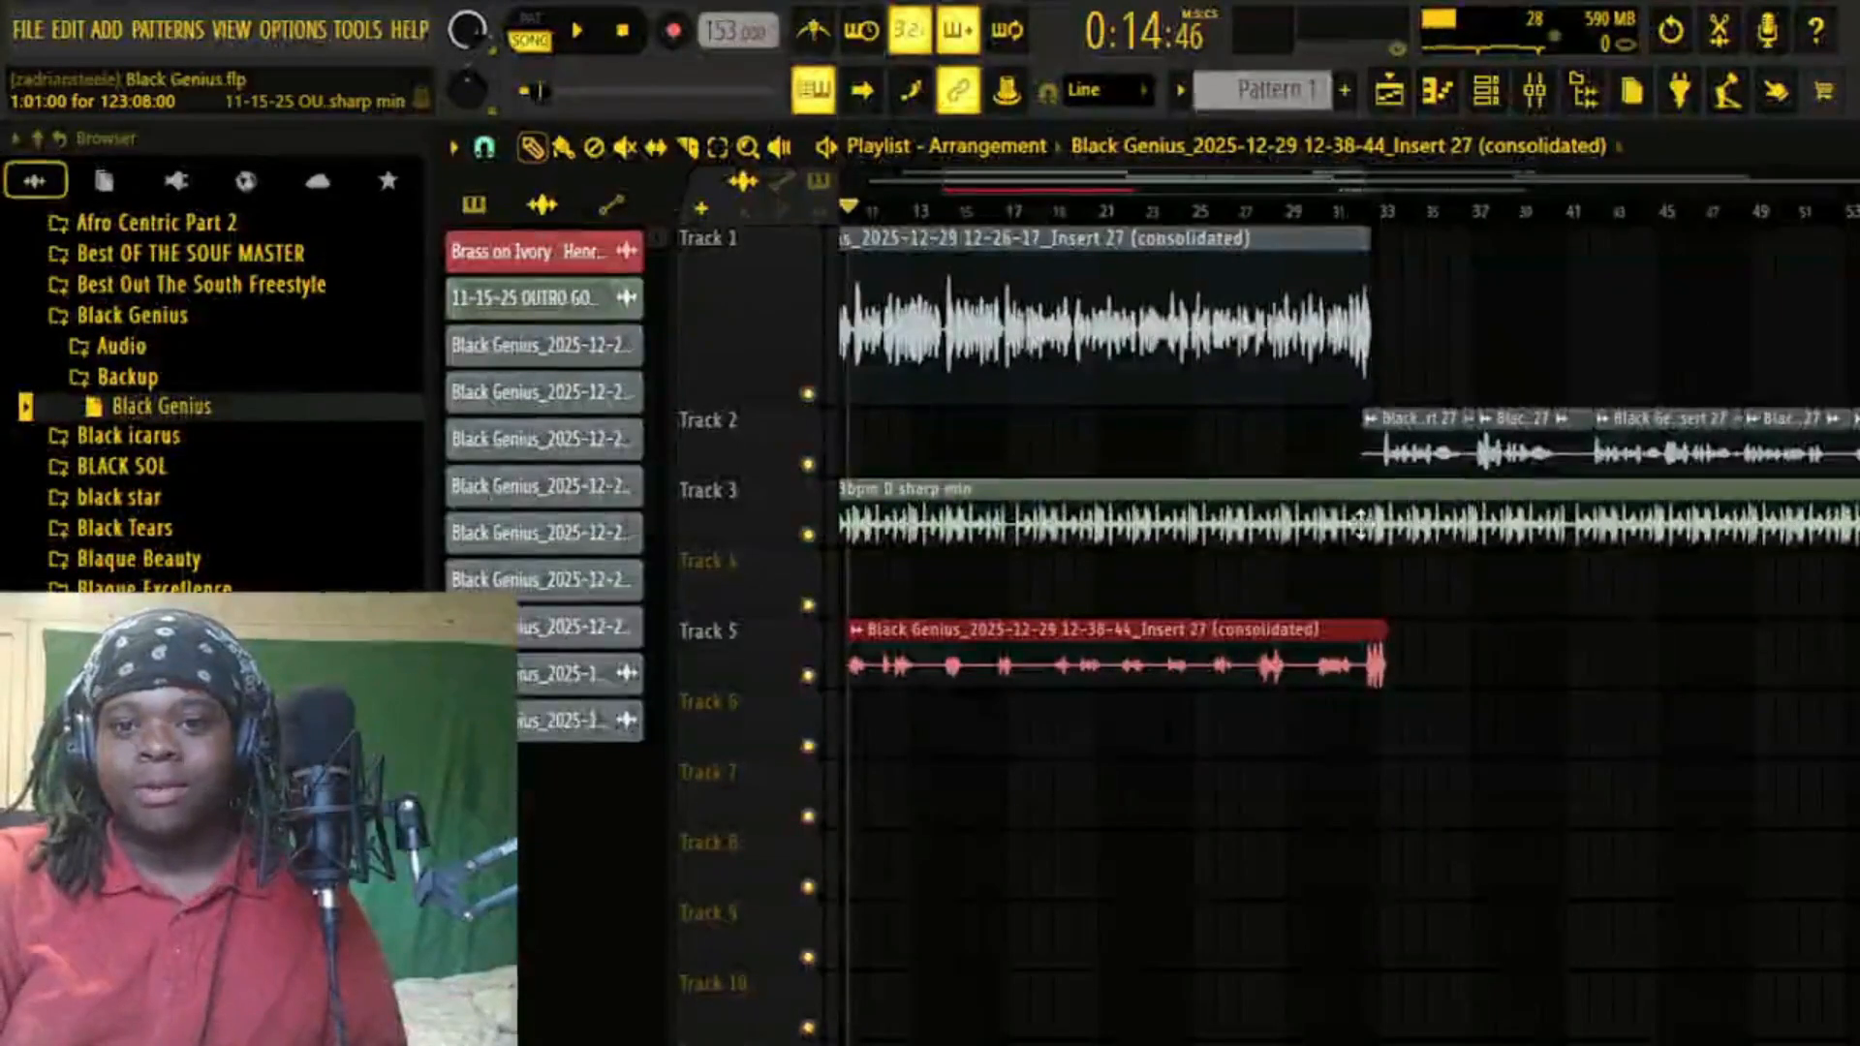
{"action": "left_click", "coordinate": [1383, 213]}
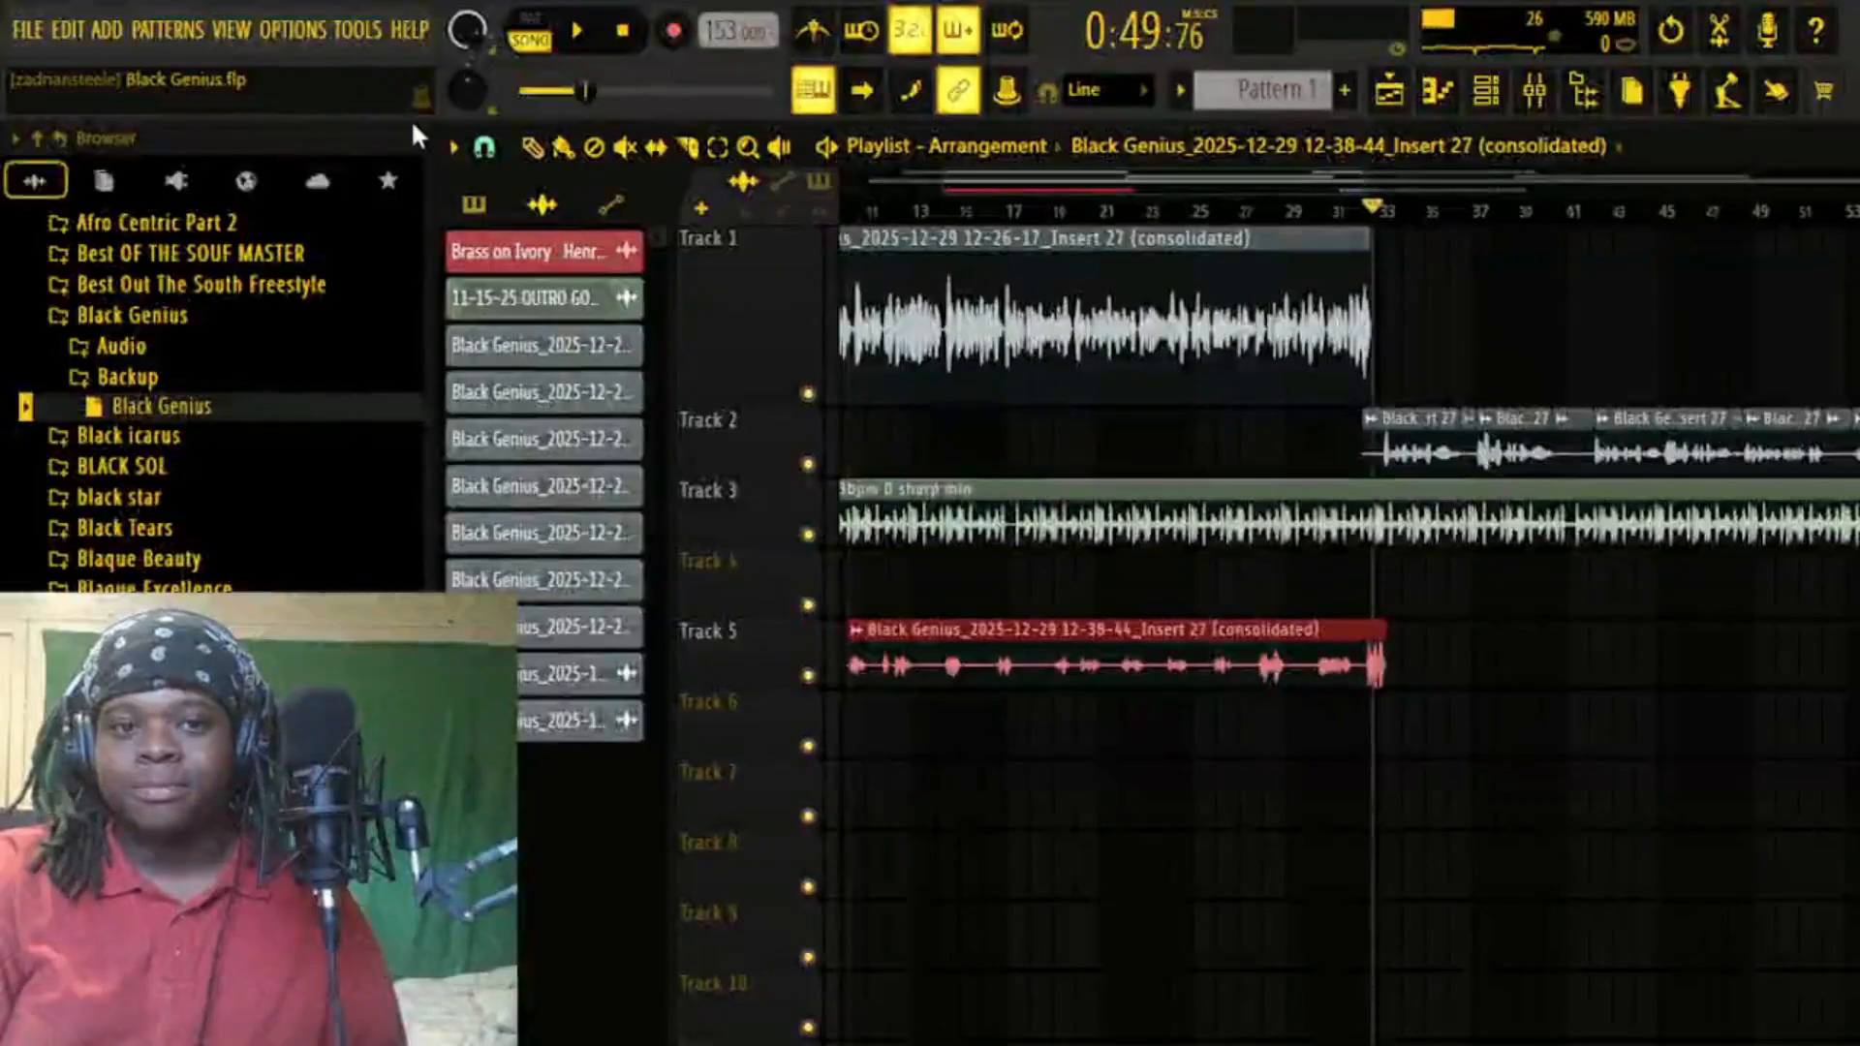
{"action": "key", "text": "space"}
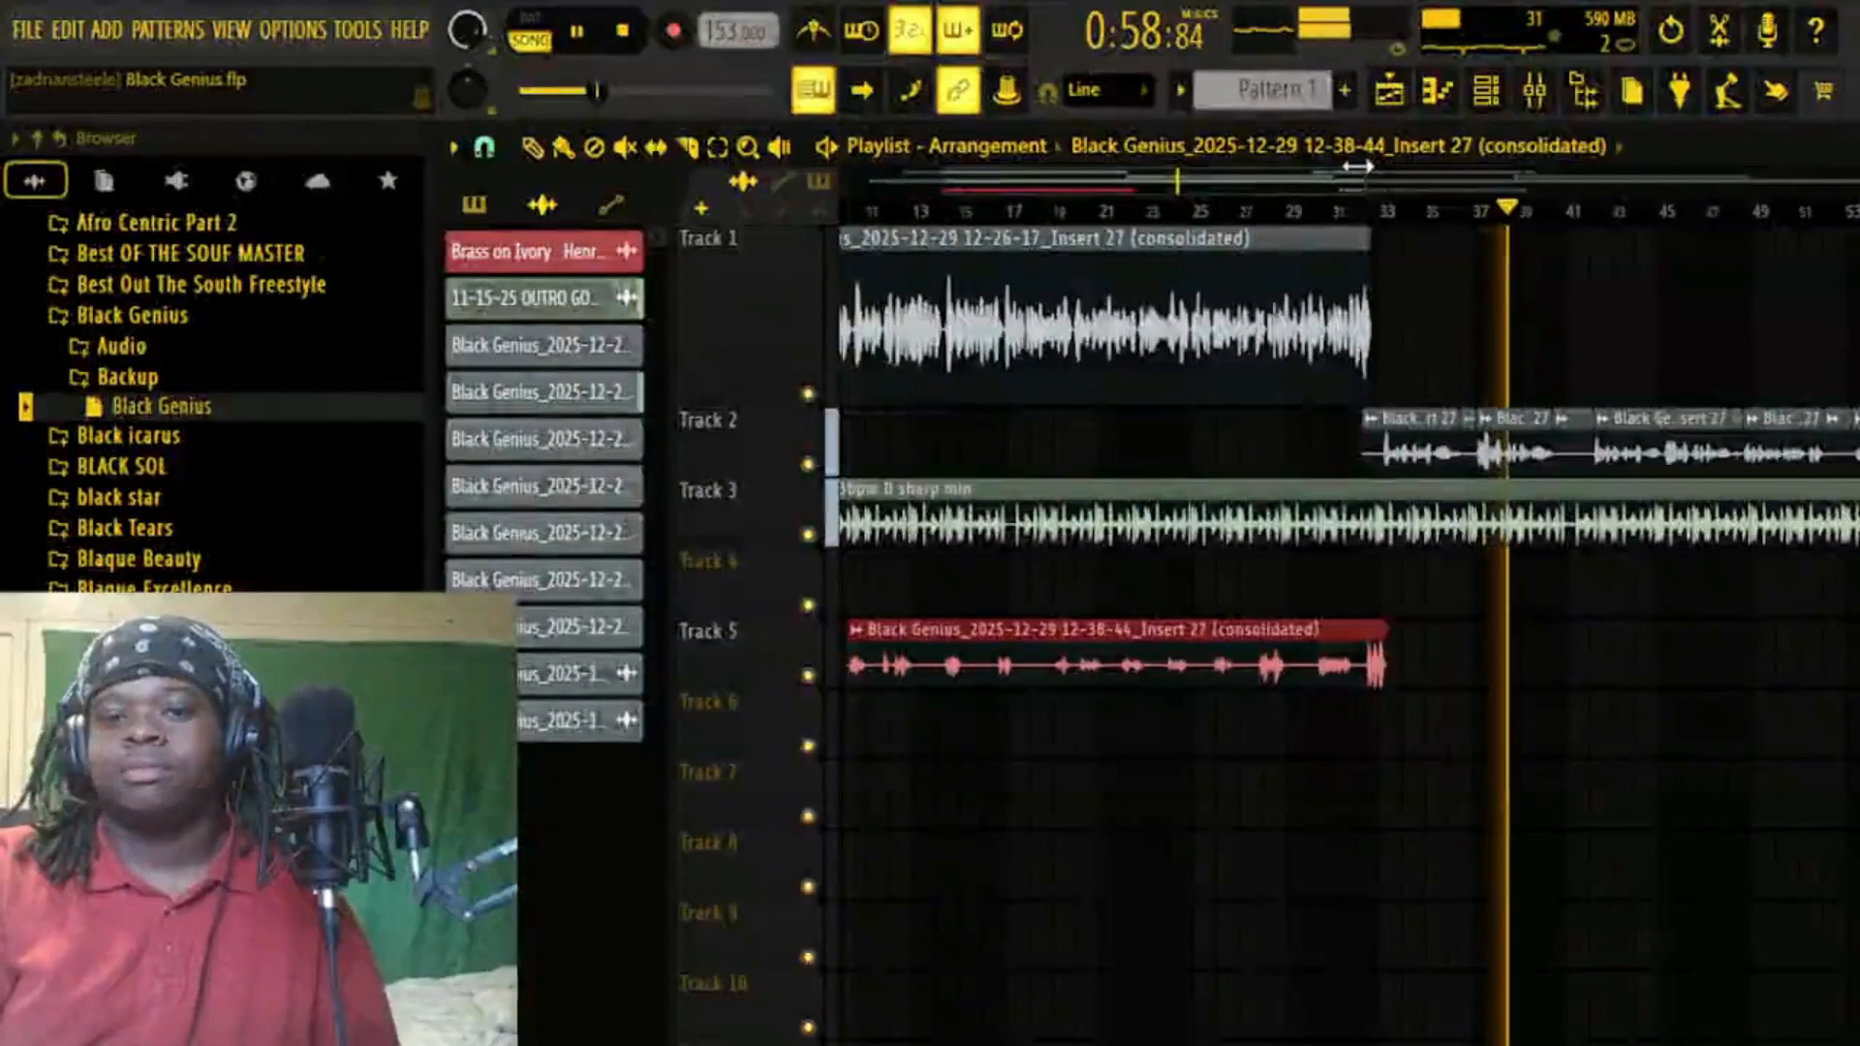
{"action": "left_click_drag", "start_coordinate": [1467, 201], "coordinate": [1505, 207]}
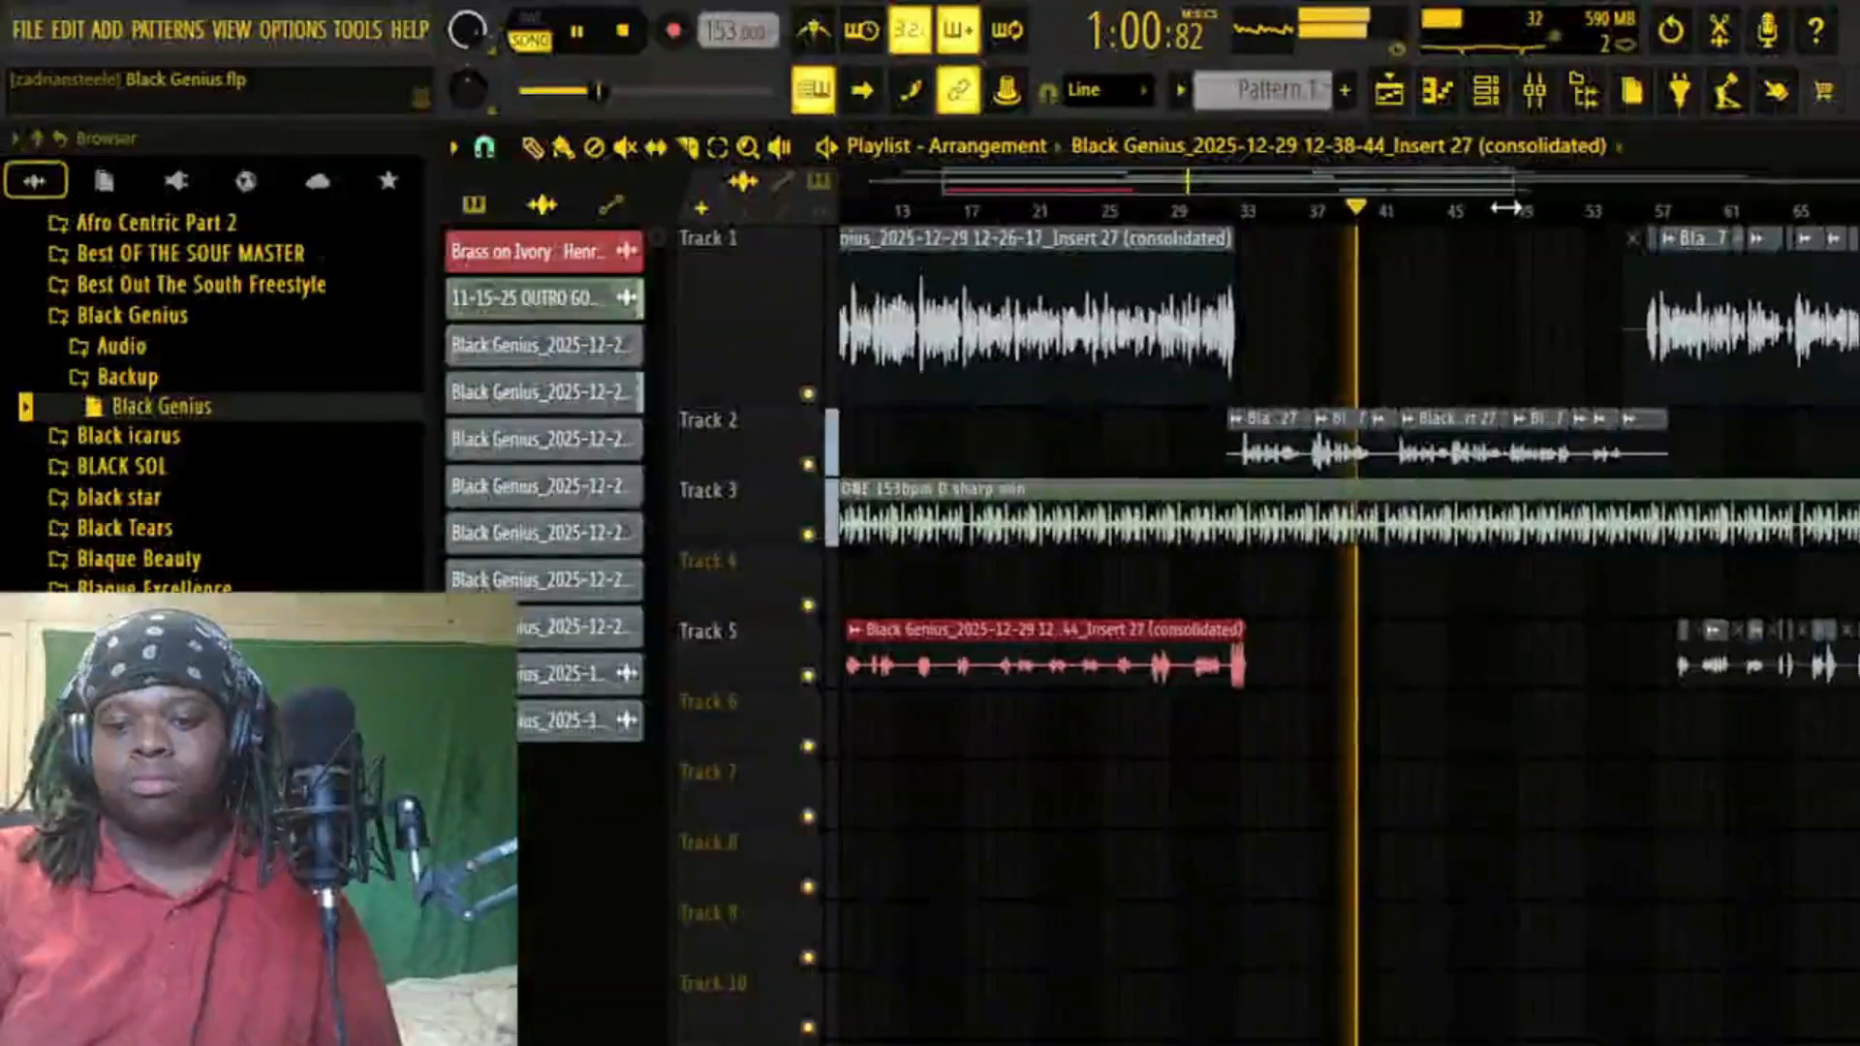
{"action": "left_click", "coordinate": [588, 31]}
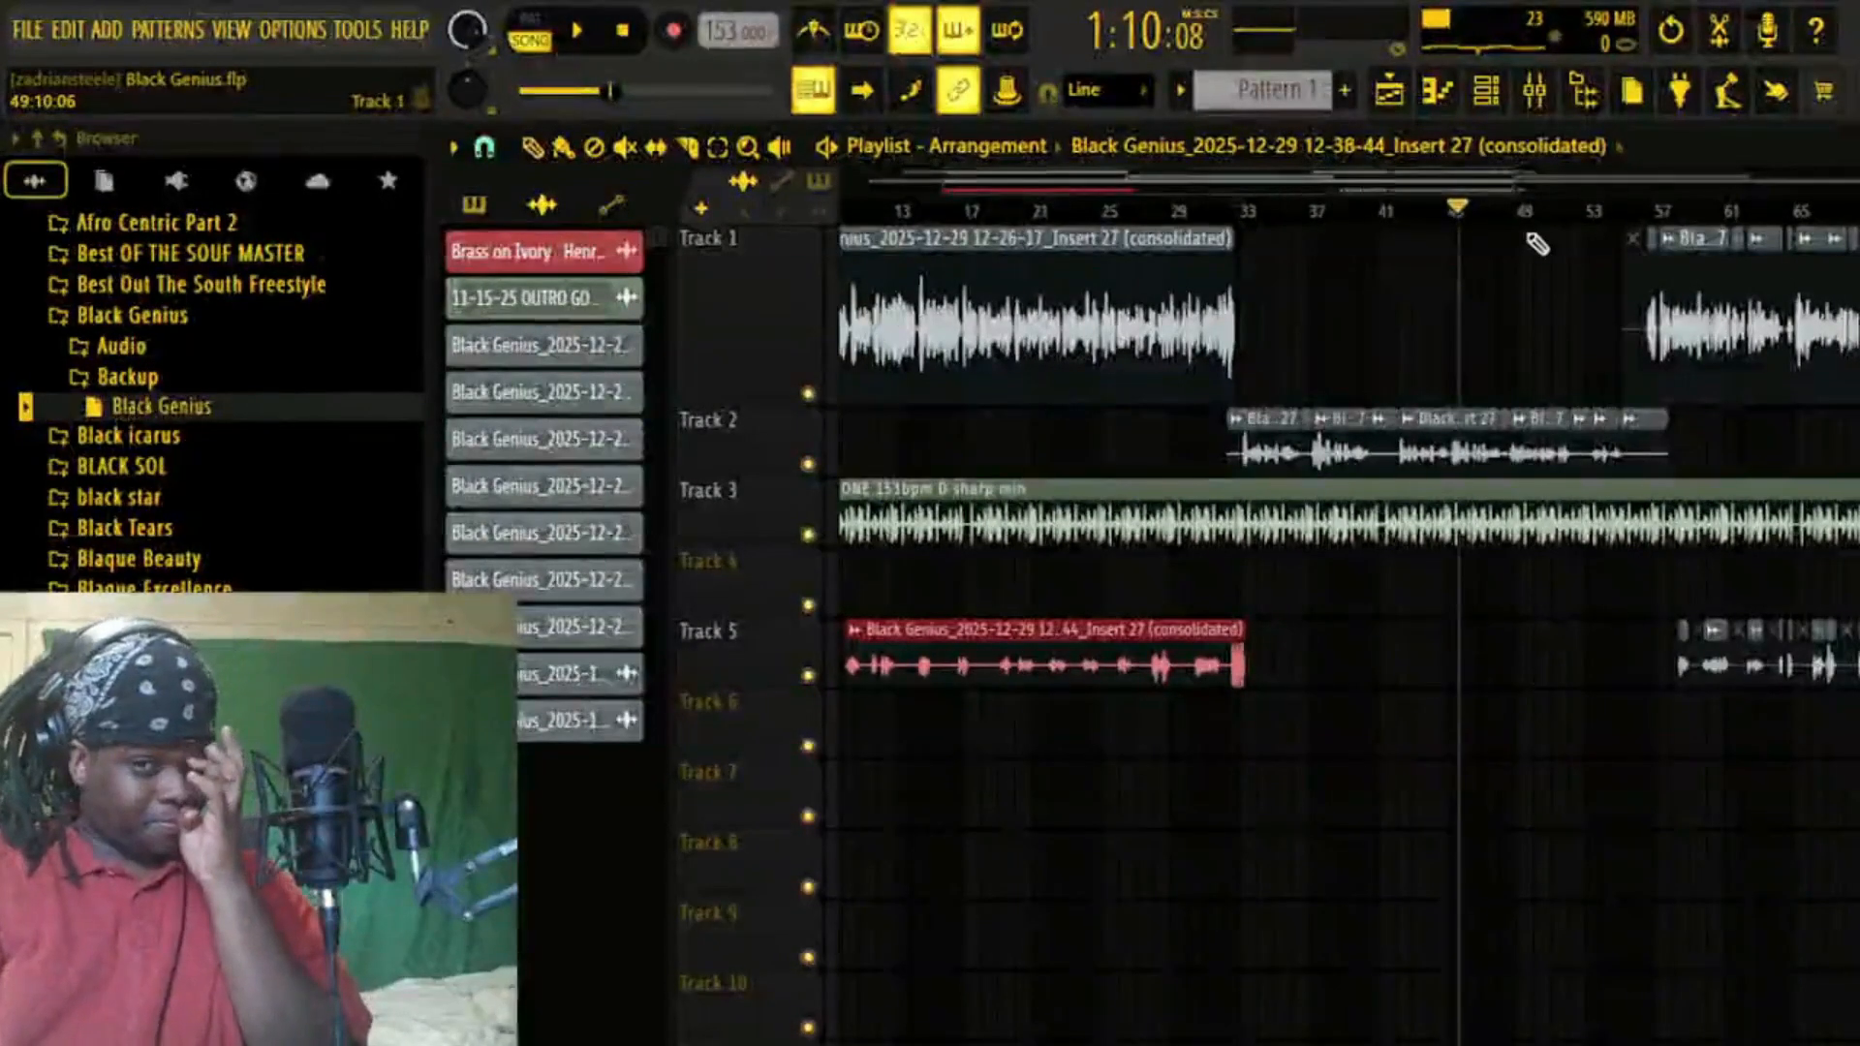
{"action": "left_click_drag", "start_coordinate": [1484, 186], "coordinate": [1622, 189]}
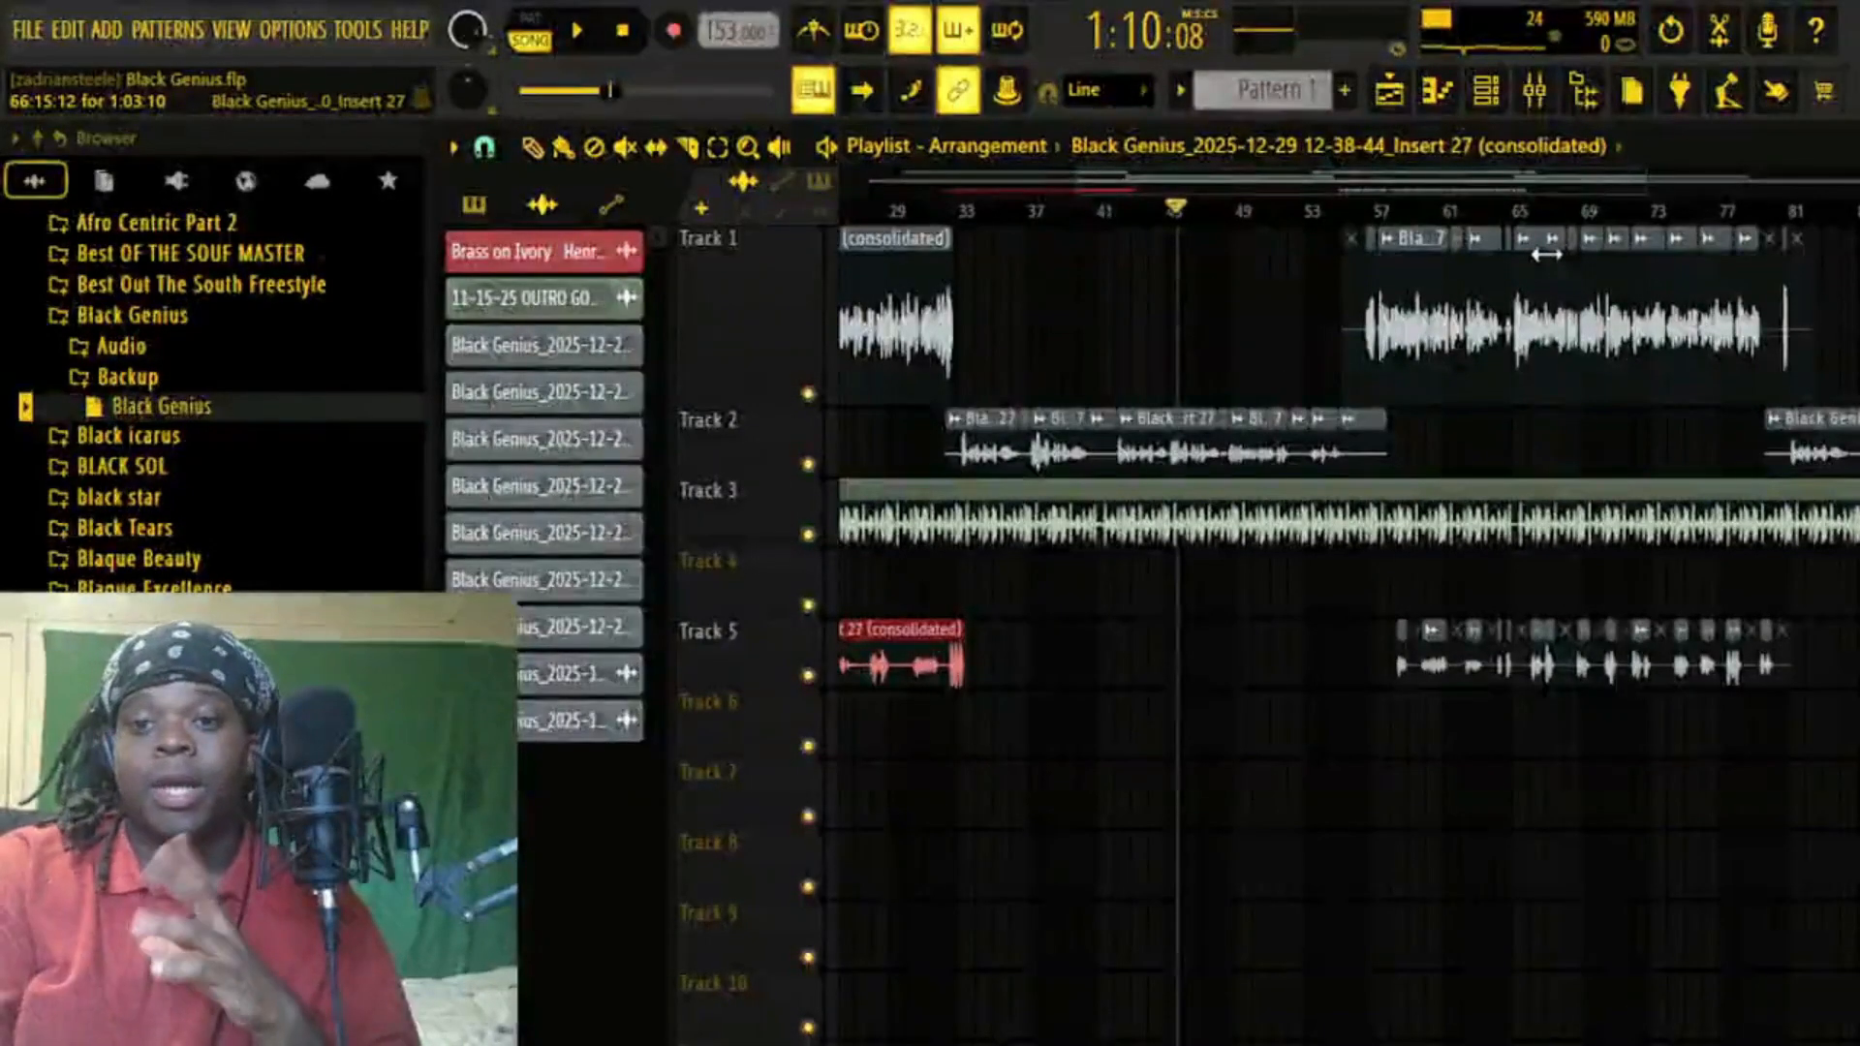
{"action": "left_click_drag", "start_coordinate": [1649, 178], "coordinate": [1749, 177]}
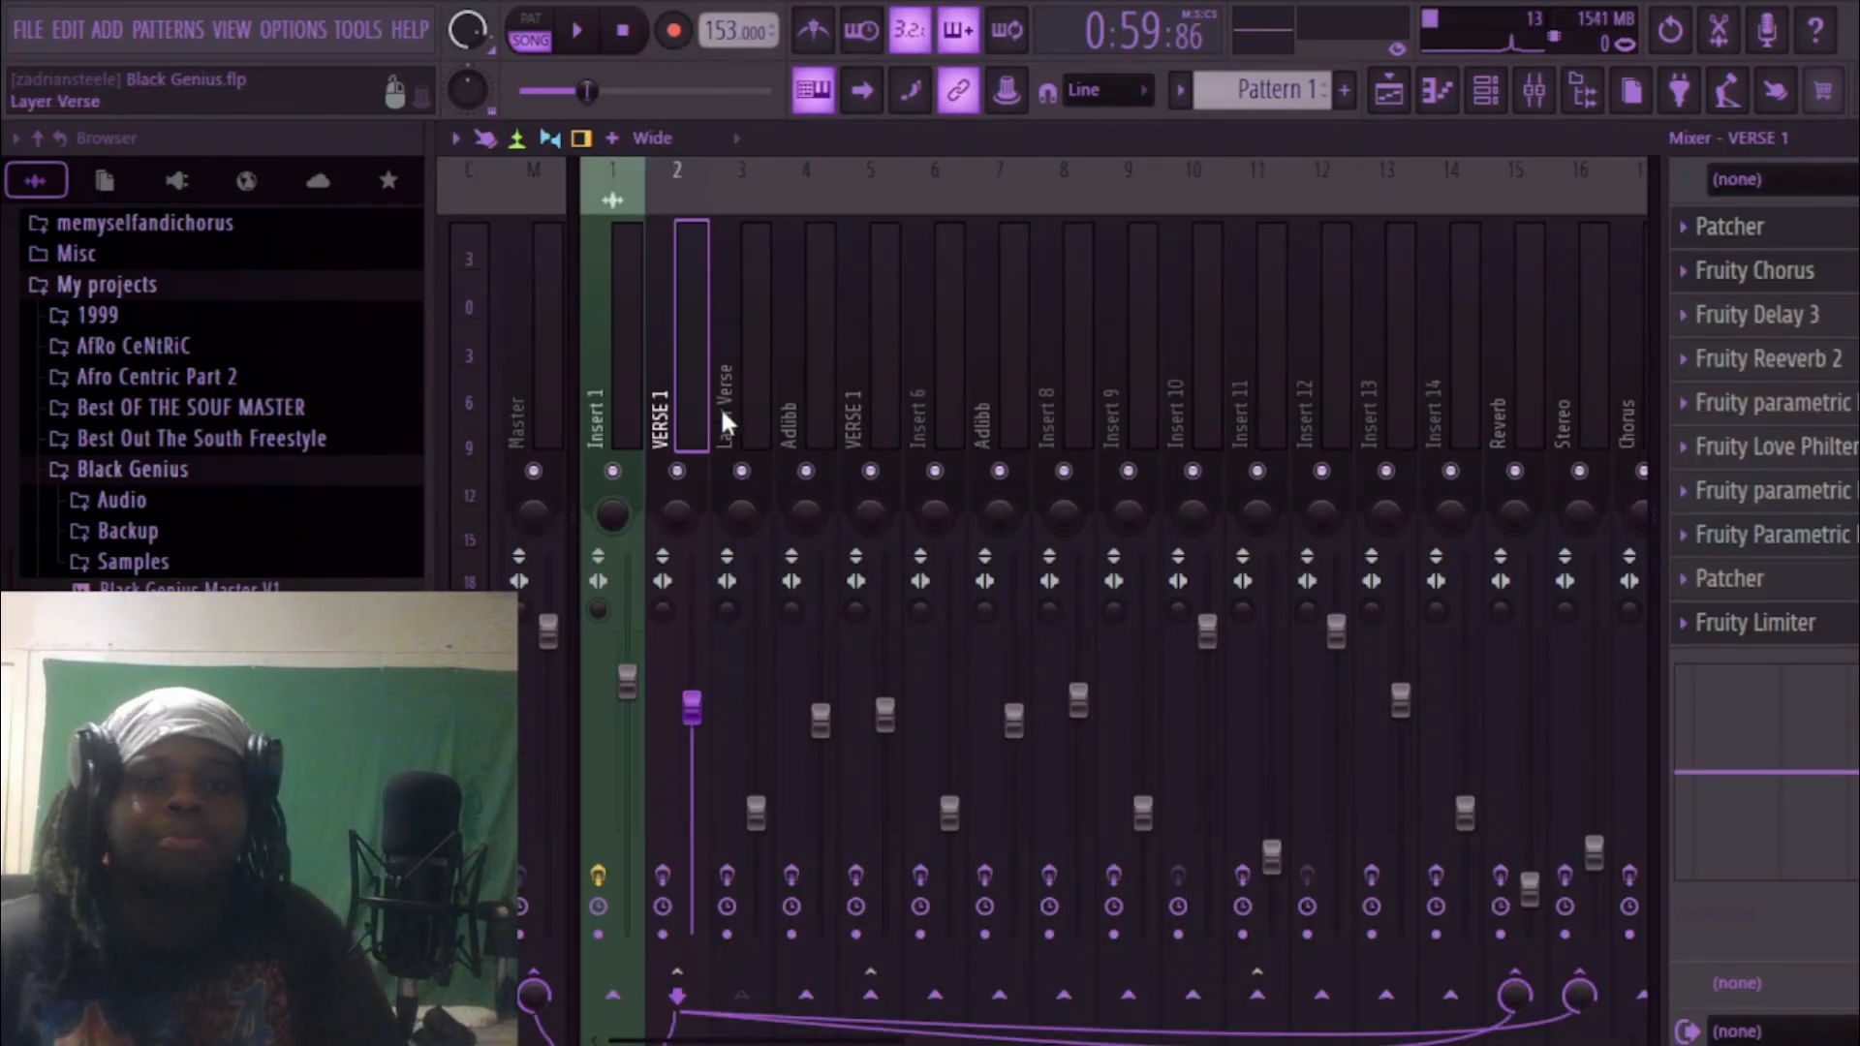
Open the first Patcher on the VERSE 1 mixer track and examine the curves of three of its Fruity Parametric EQ 2 modules.
{"action": "left_click", "coordinate": [1812, 233]}
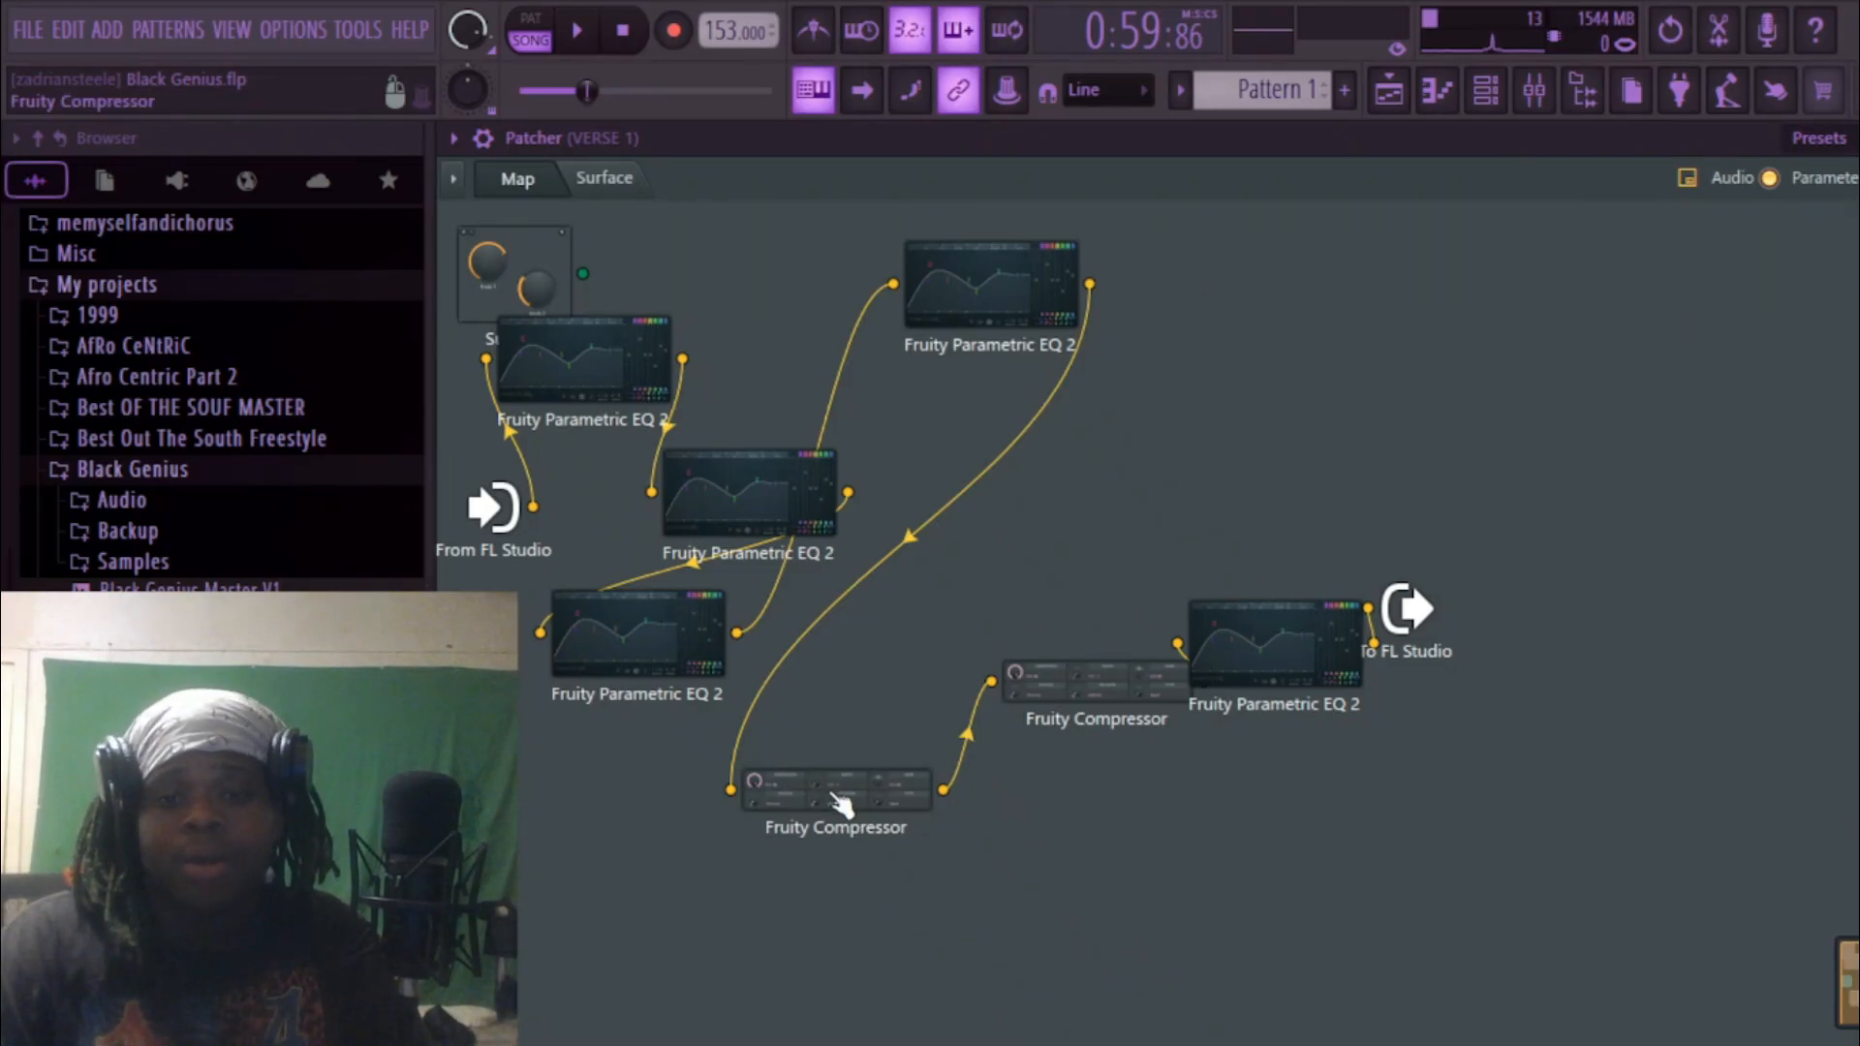
{"action": "double_click", "coordinate": [611, 371]}
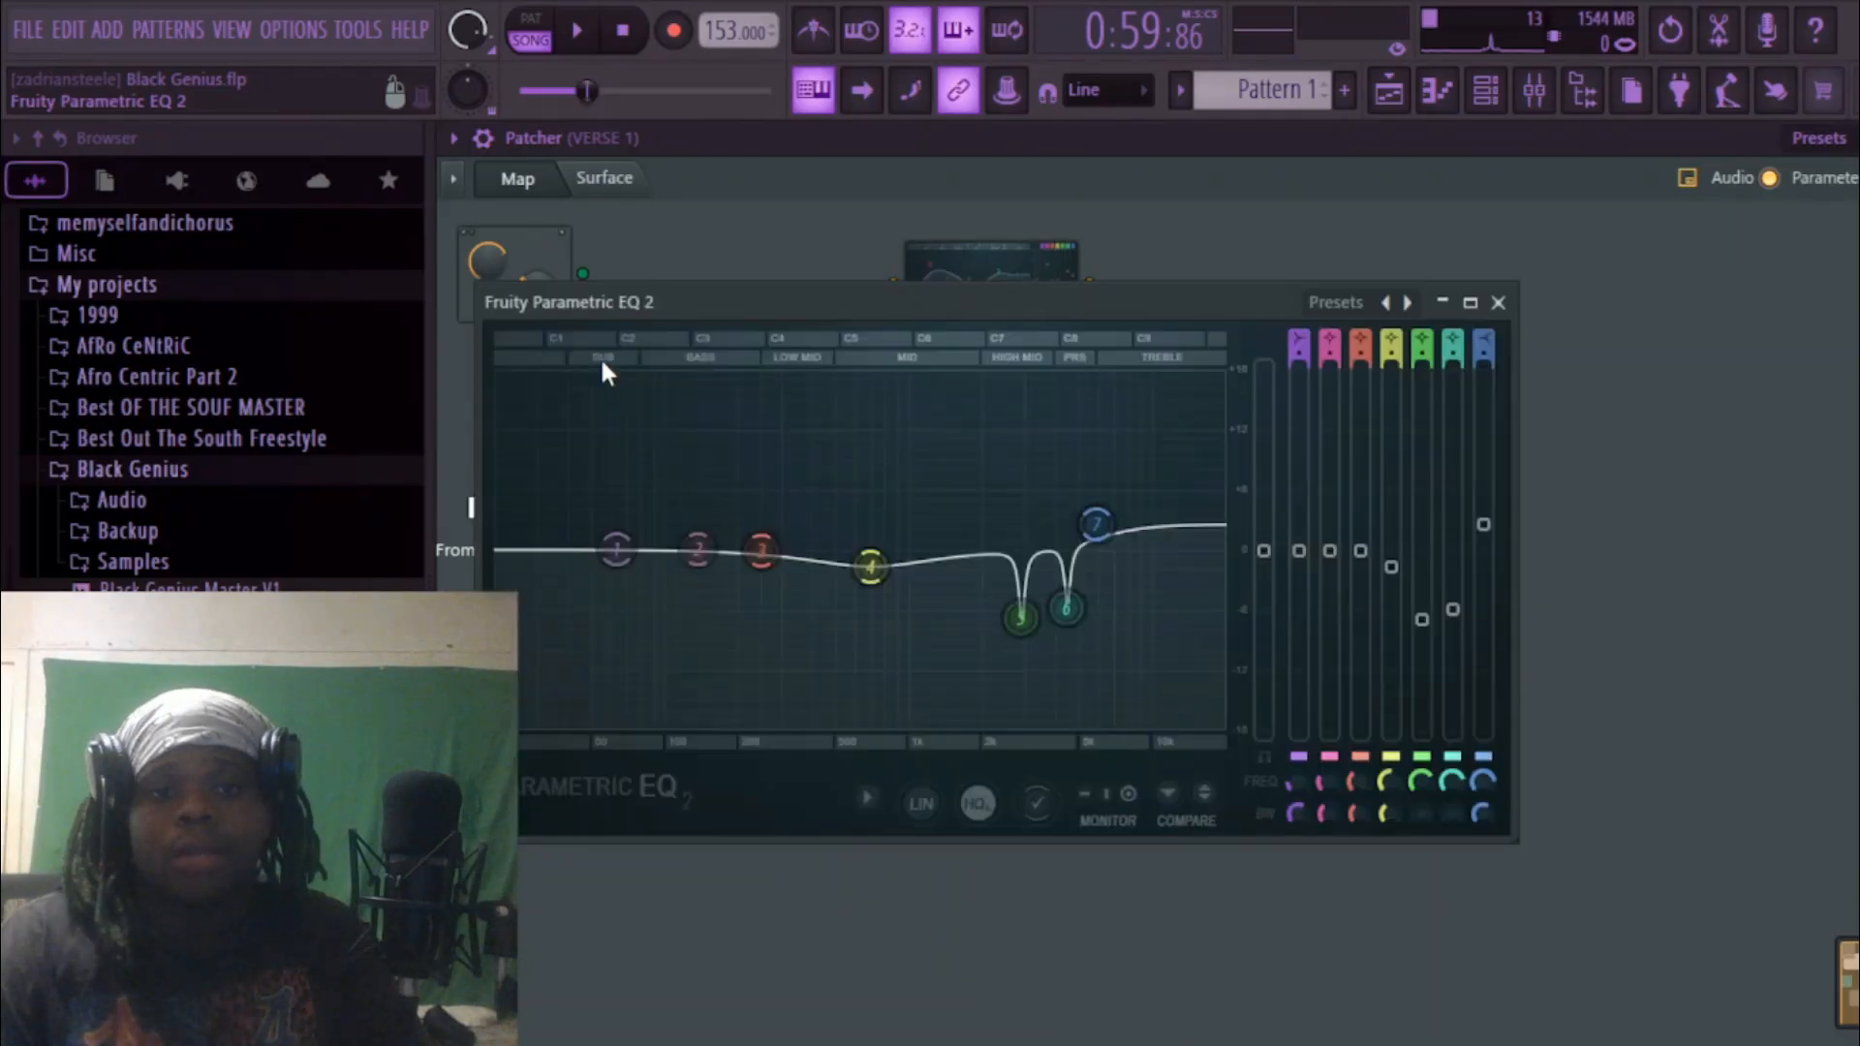
{"action": "left_click", "coordinate": [1442, 302]}
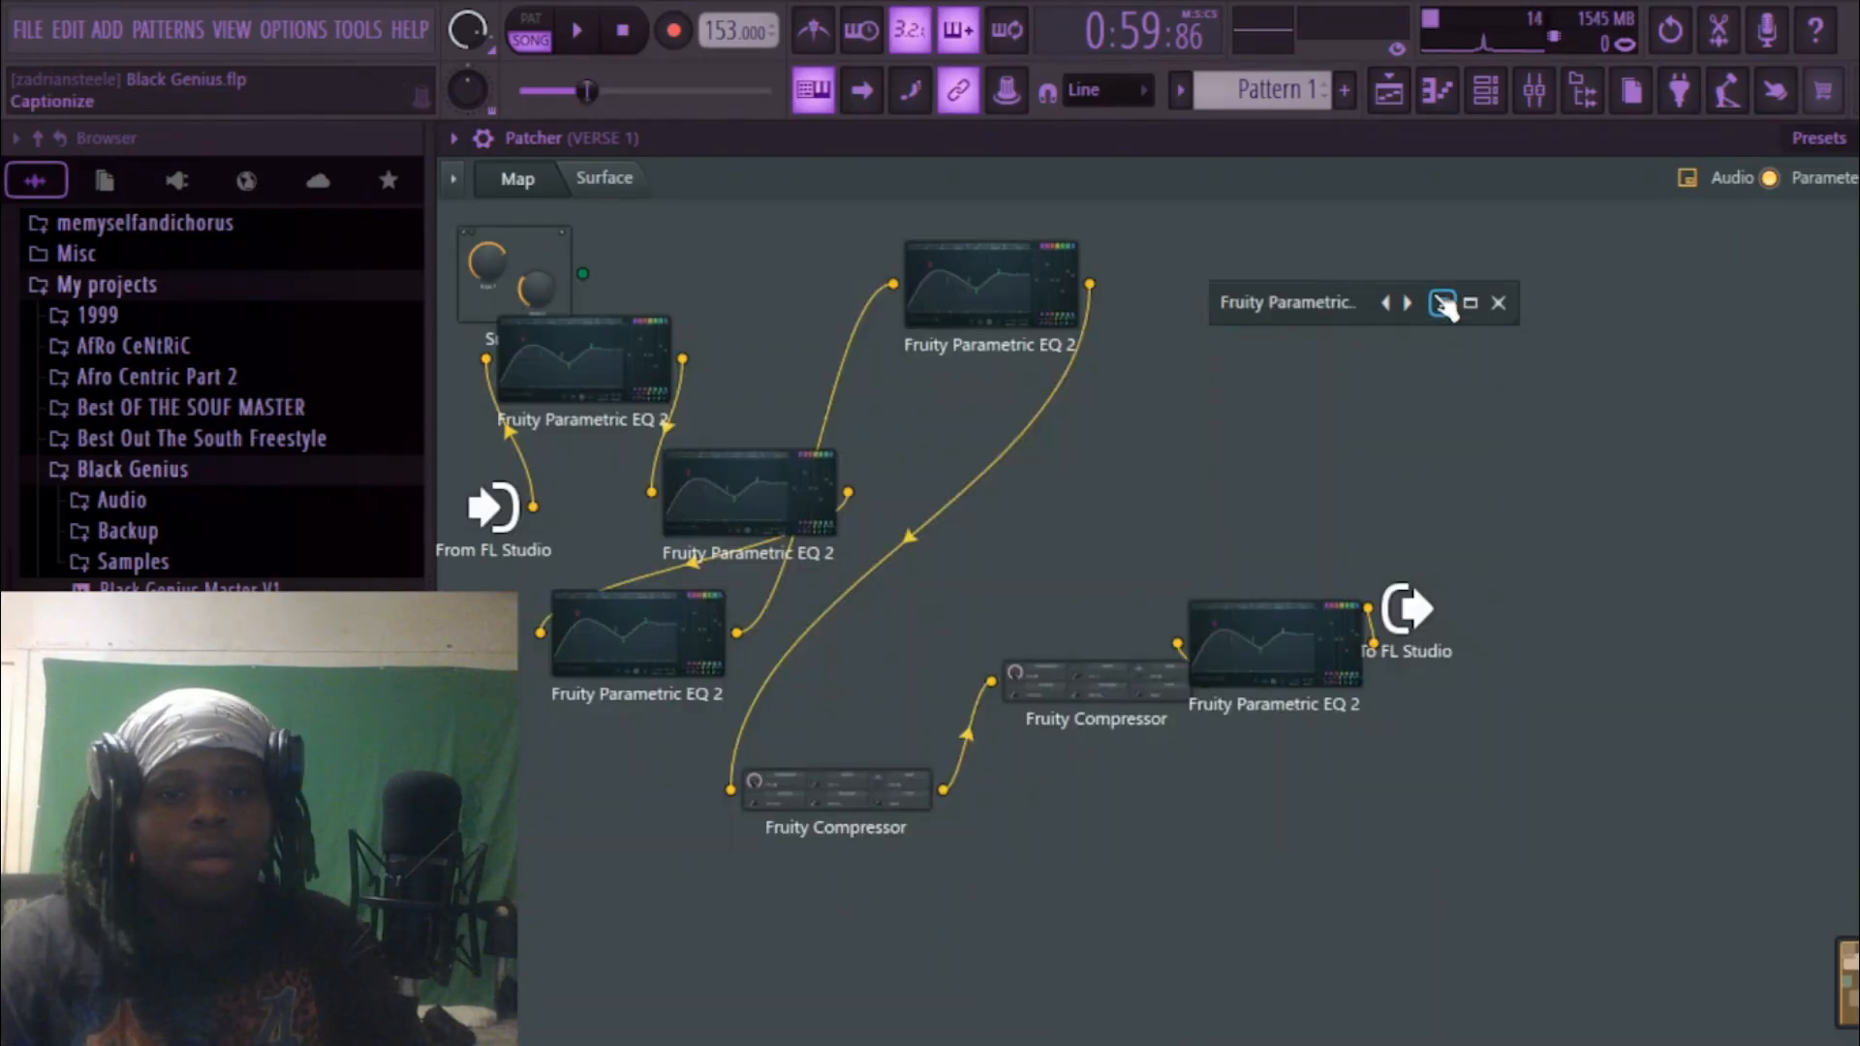
{"action": "double_click", "coordinate": [1025, 308]}
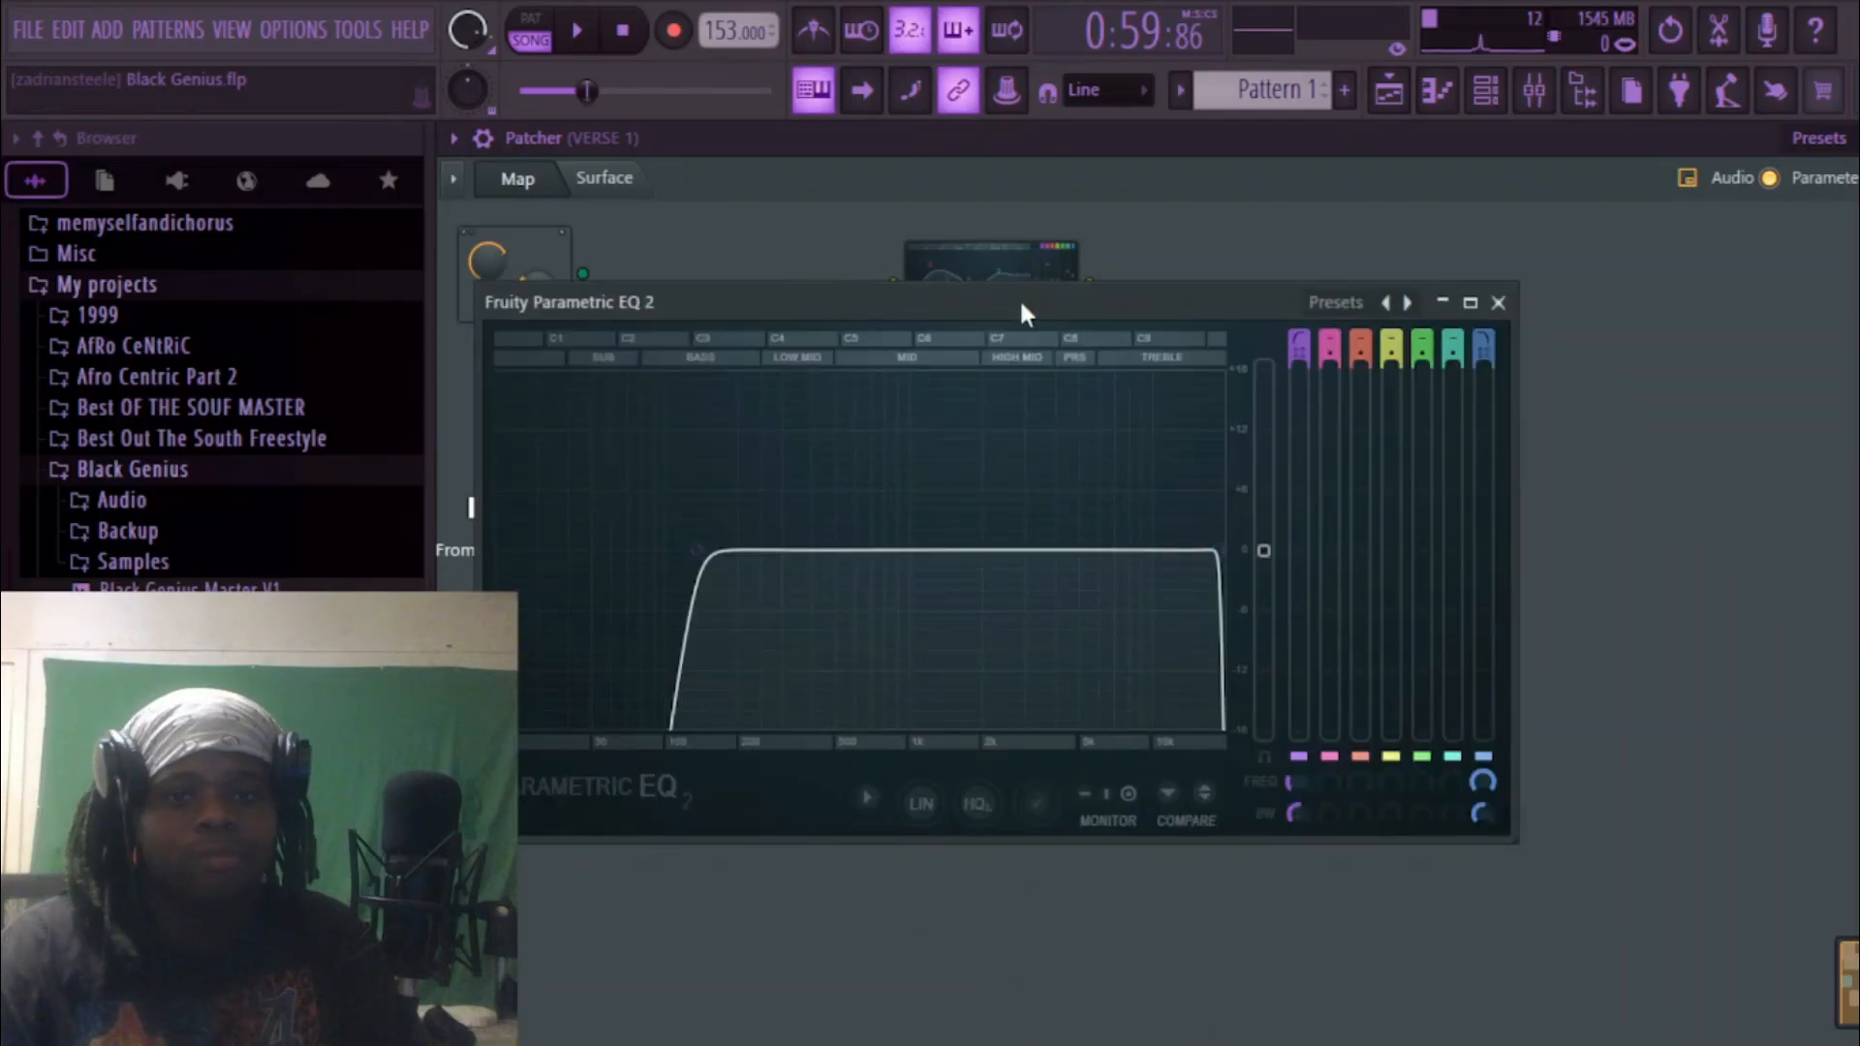
{"action": "left_click", "coordinate": [1442, 302]}
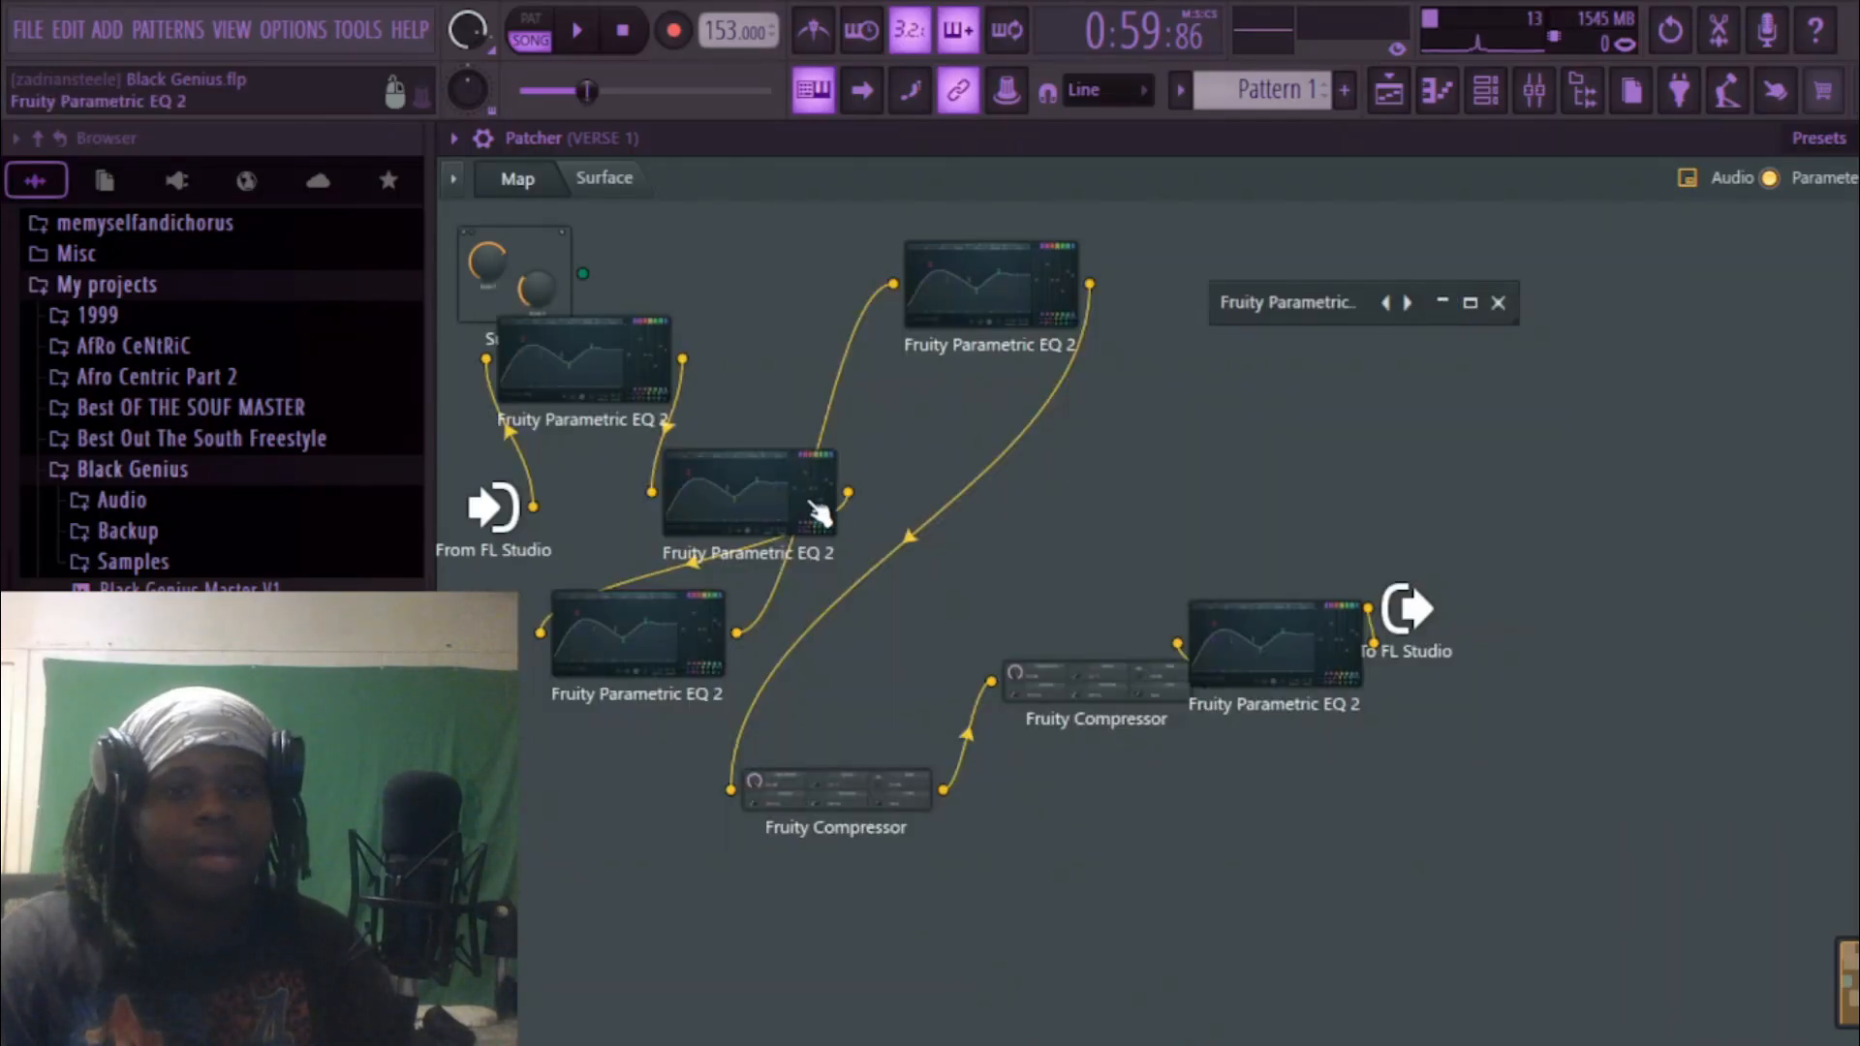
{"action": "double_click", "coordinate": [783, 513]}
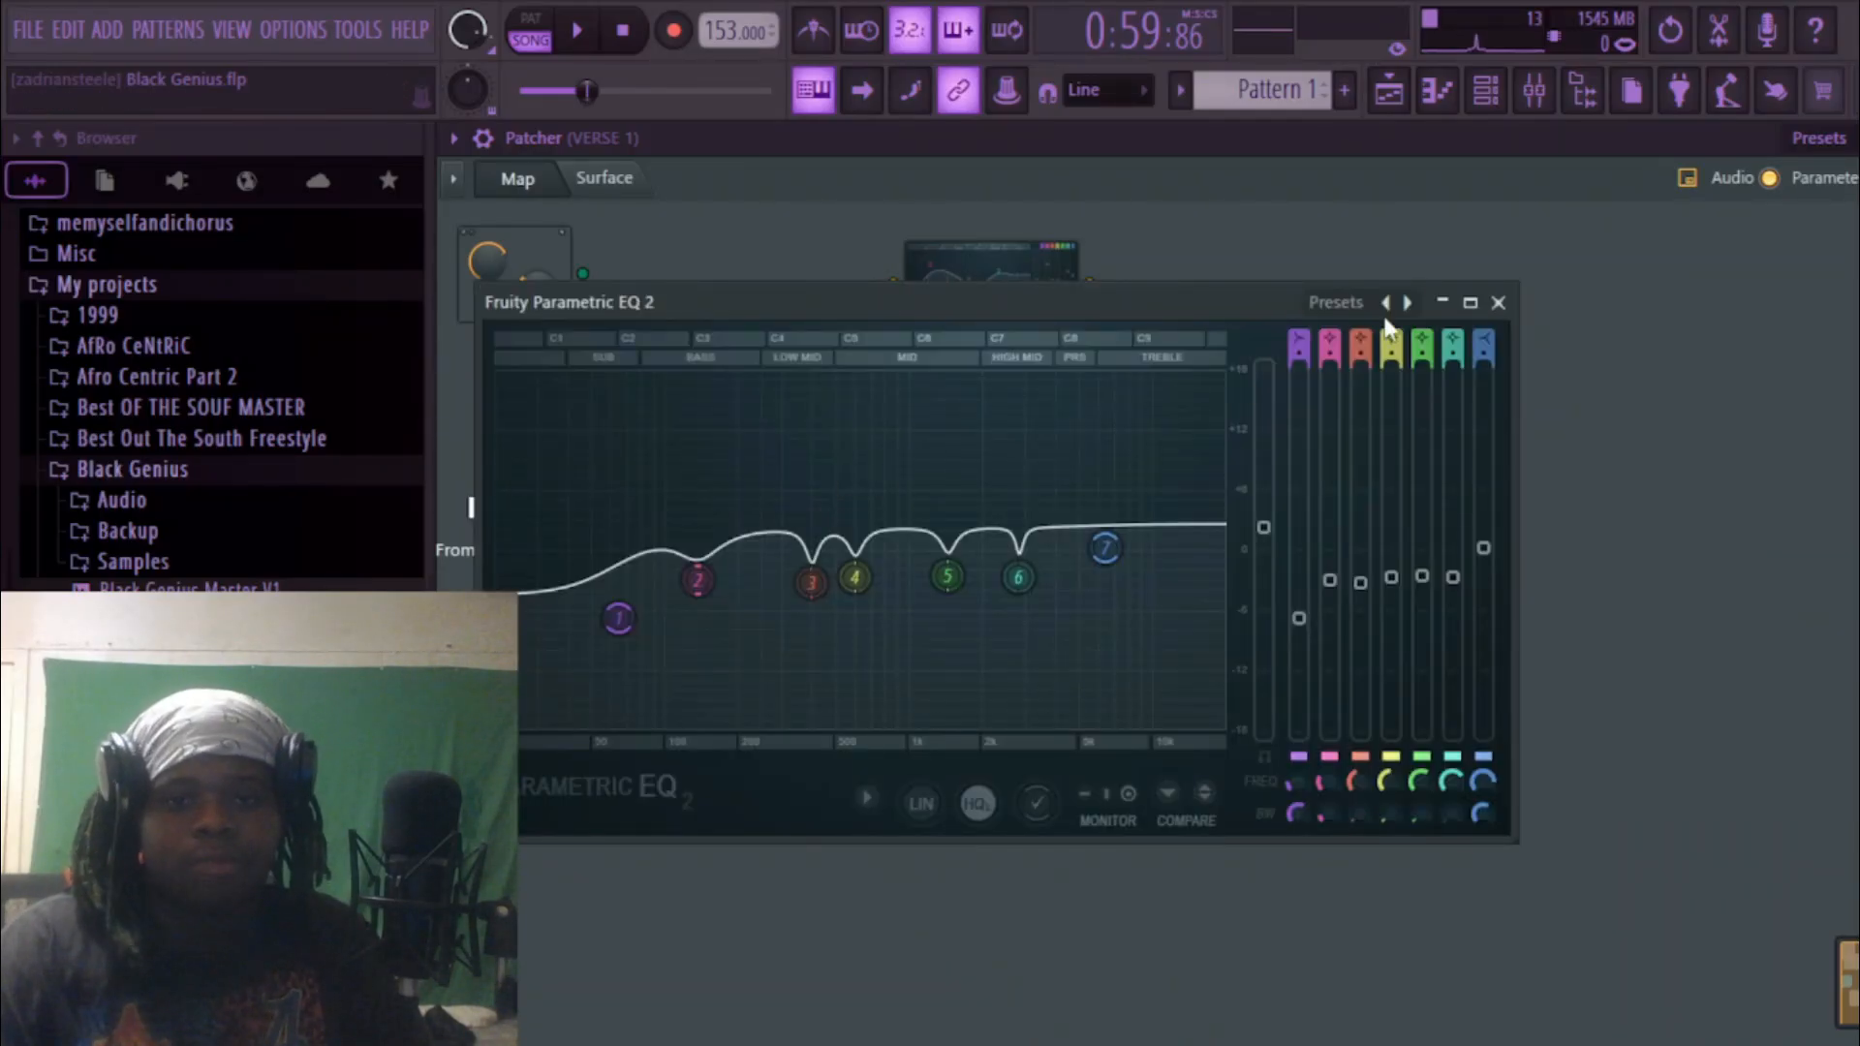
{"action": "left_click", "coordinate": [1442, 302]}
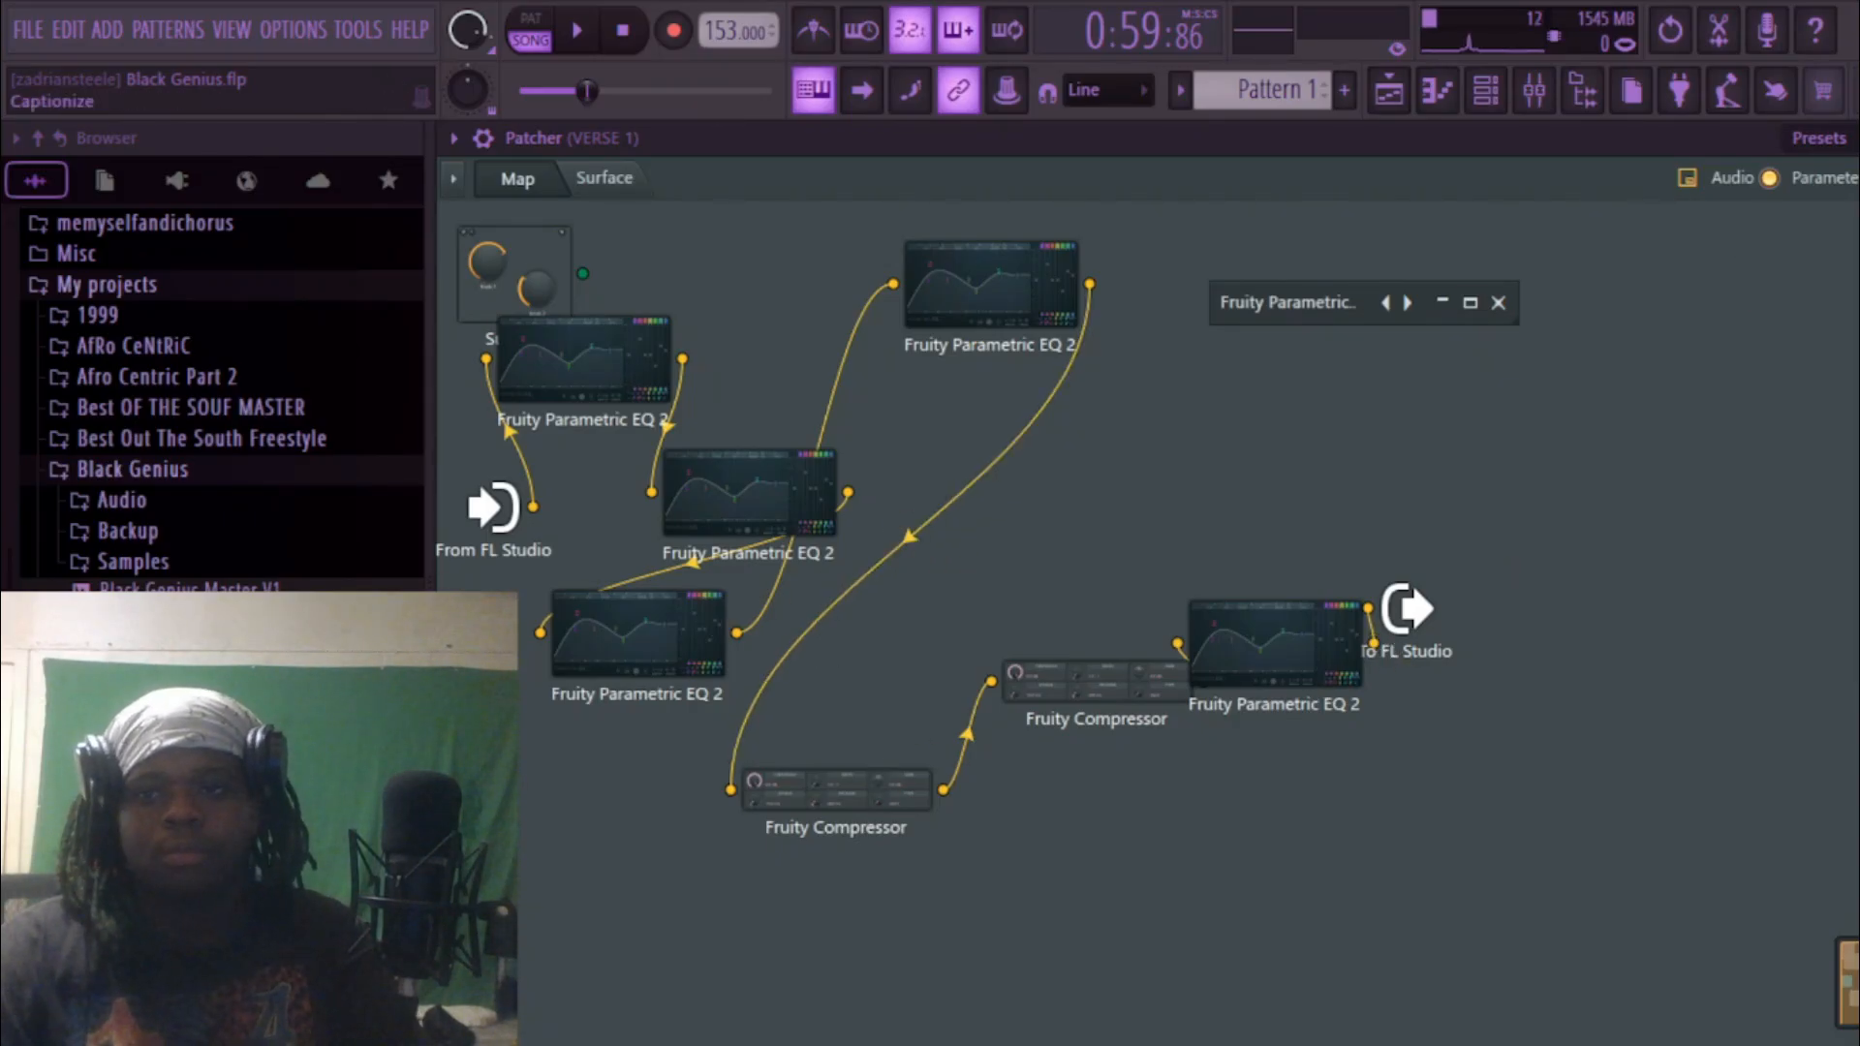
{"action": "left_click", "coordinate": [1858, 139]}
Examine the curve of the Fruity Parametric EQ 2 in slot 8 of the VERSE 1 mixer track 2.
{"action": "left_click", "coordinate": [738, 312]}
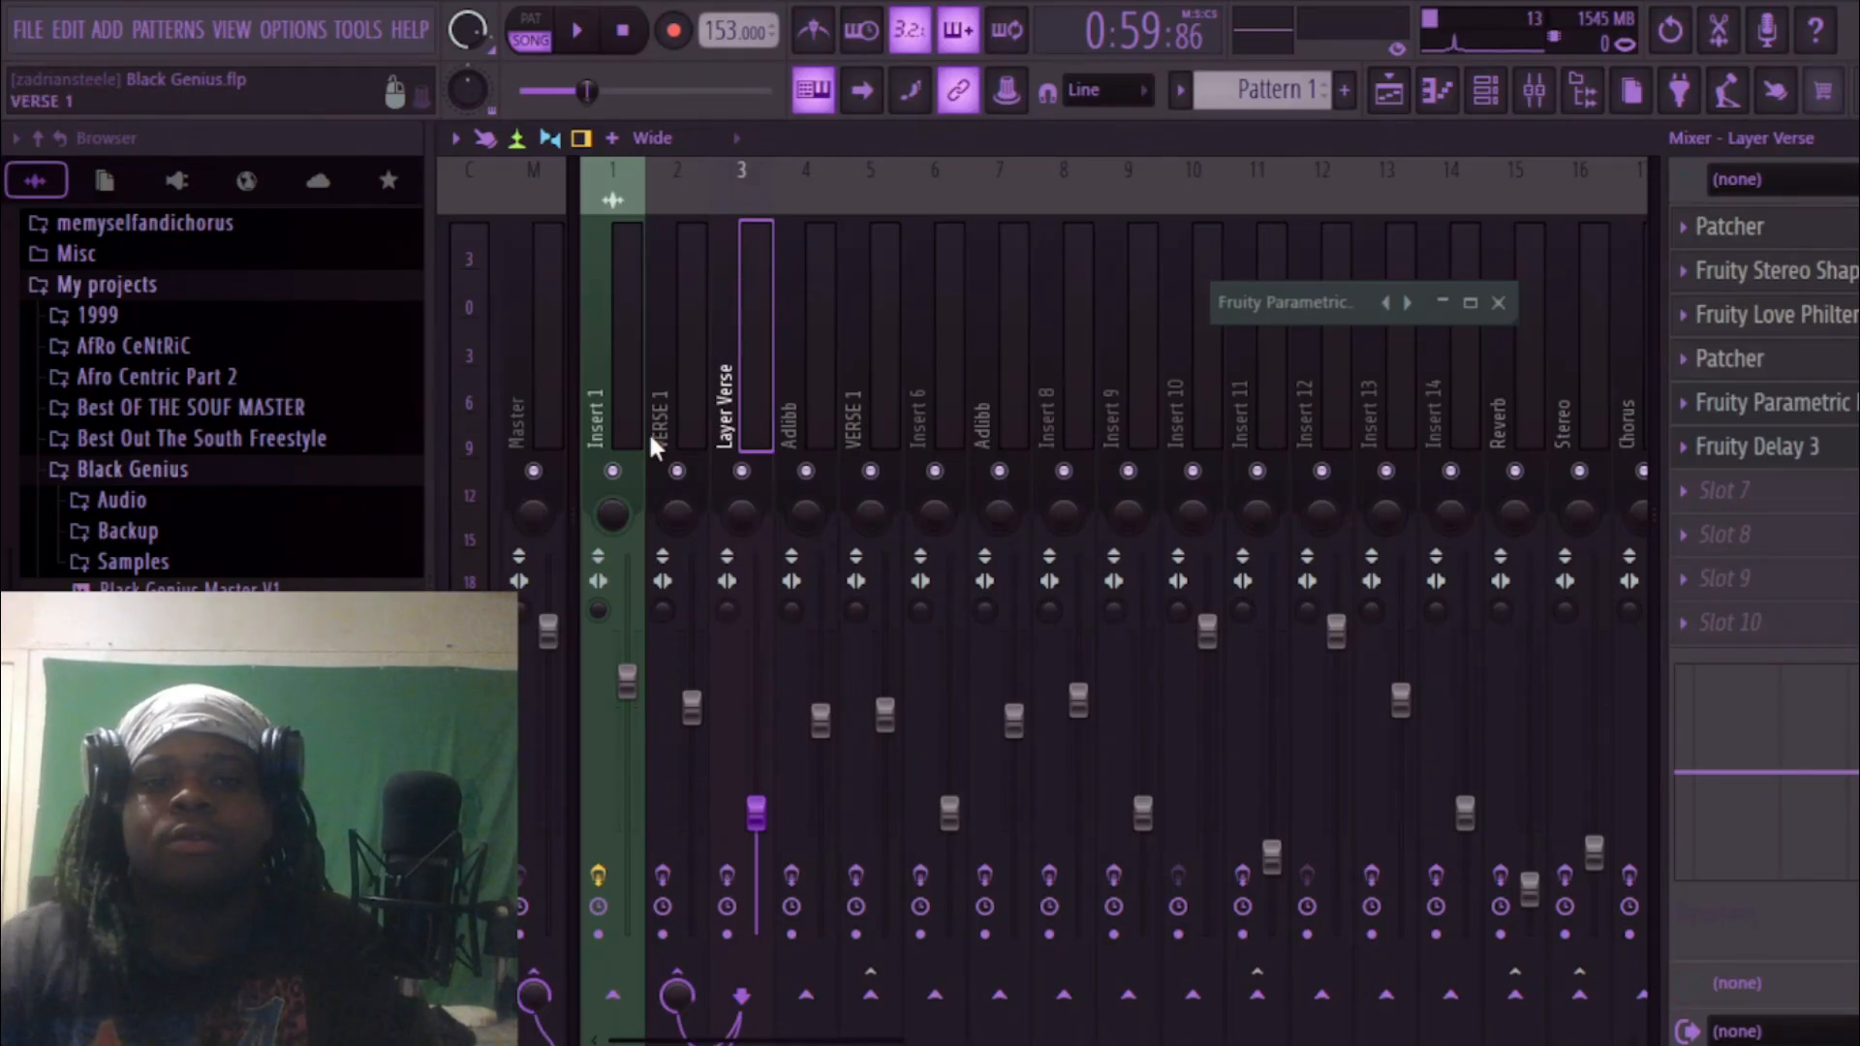
{"action": "left_click", "coordinate": [680, 410]}
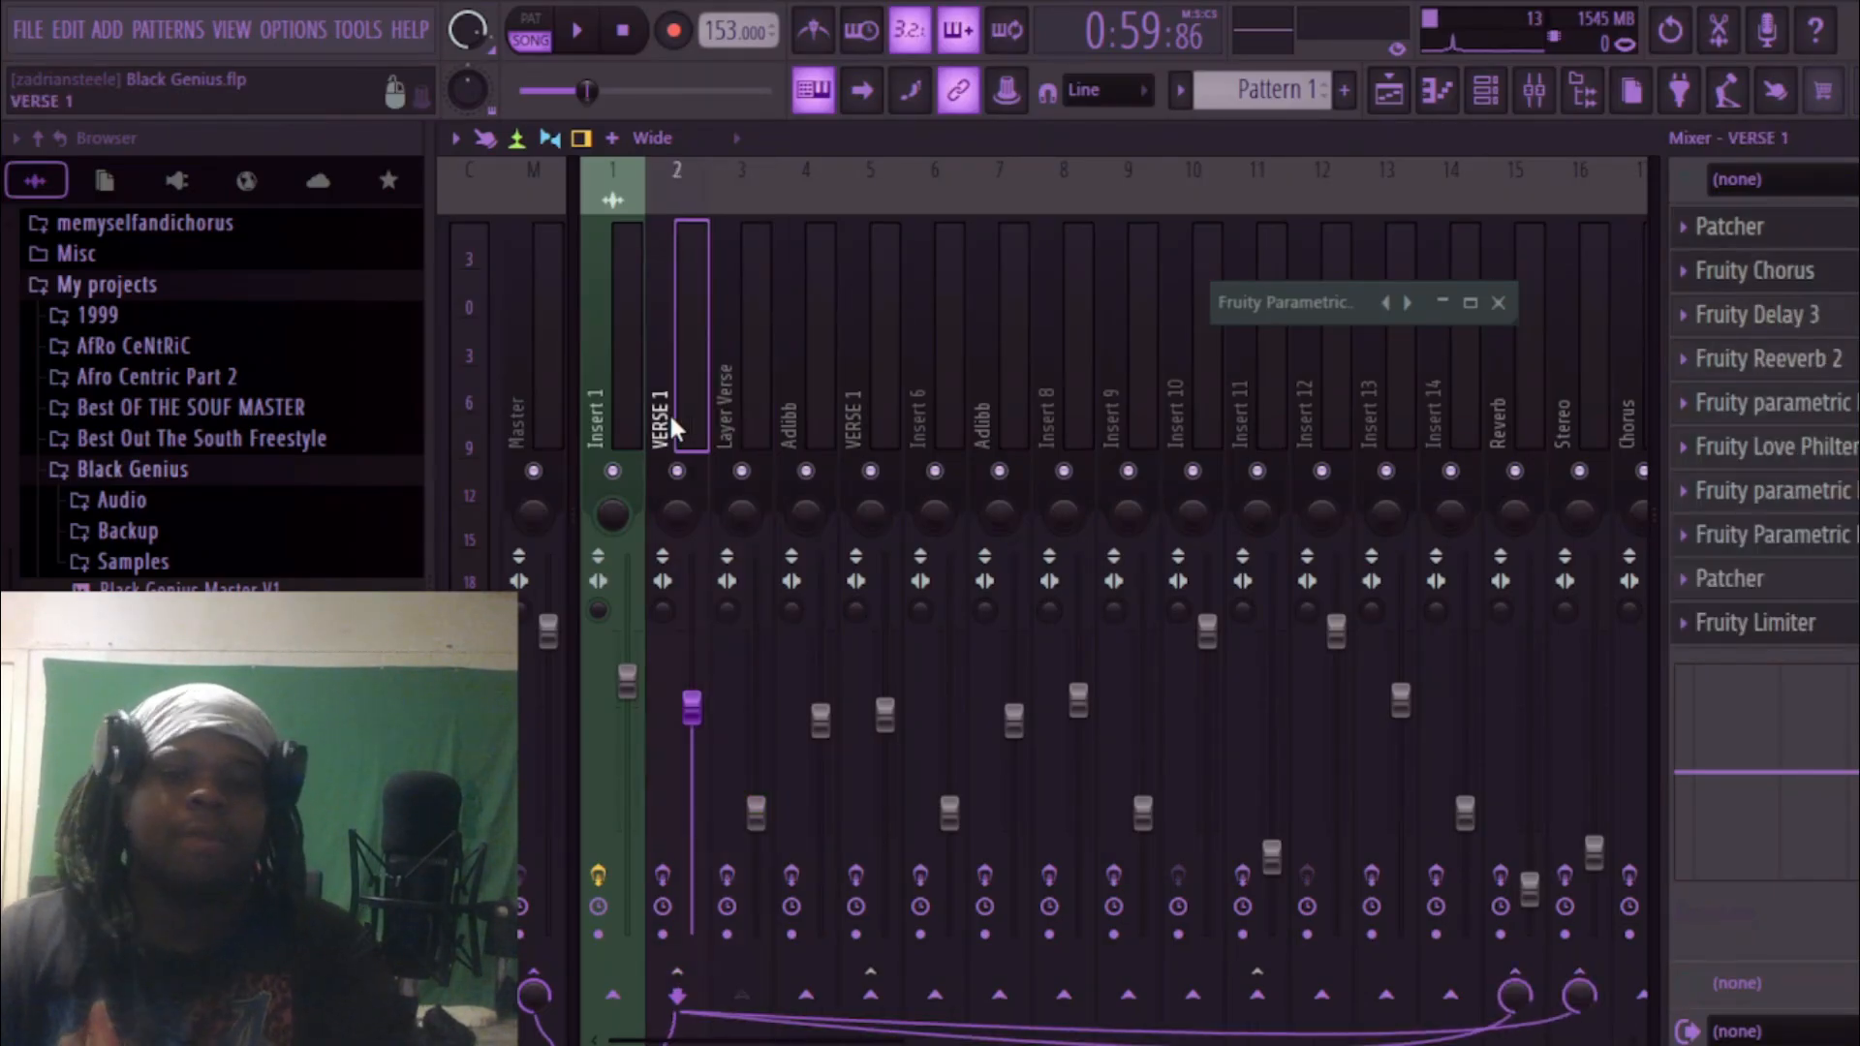
{"action": "left_click", "coordinate": [1734, 536]}
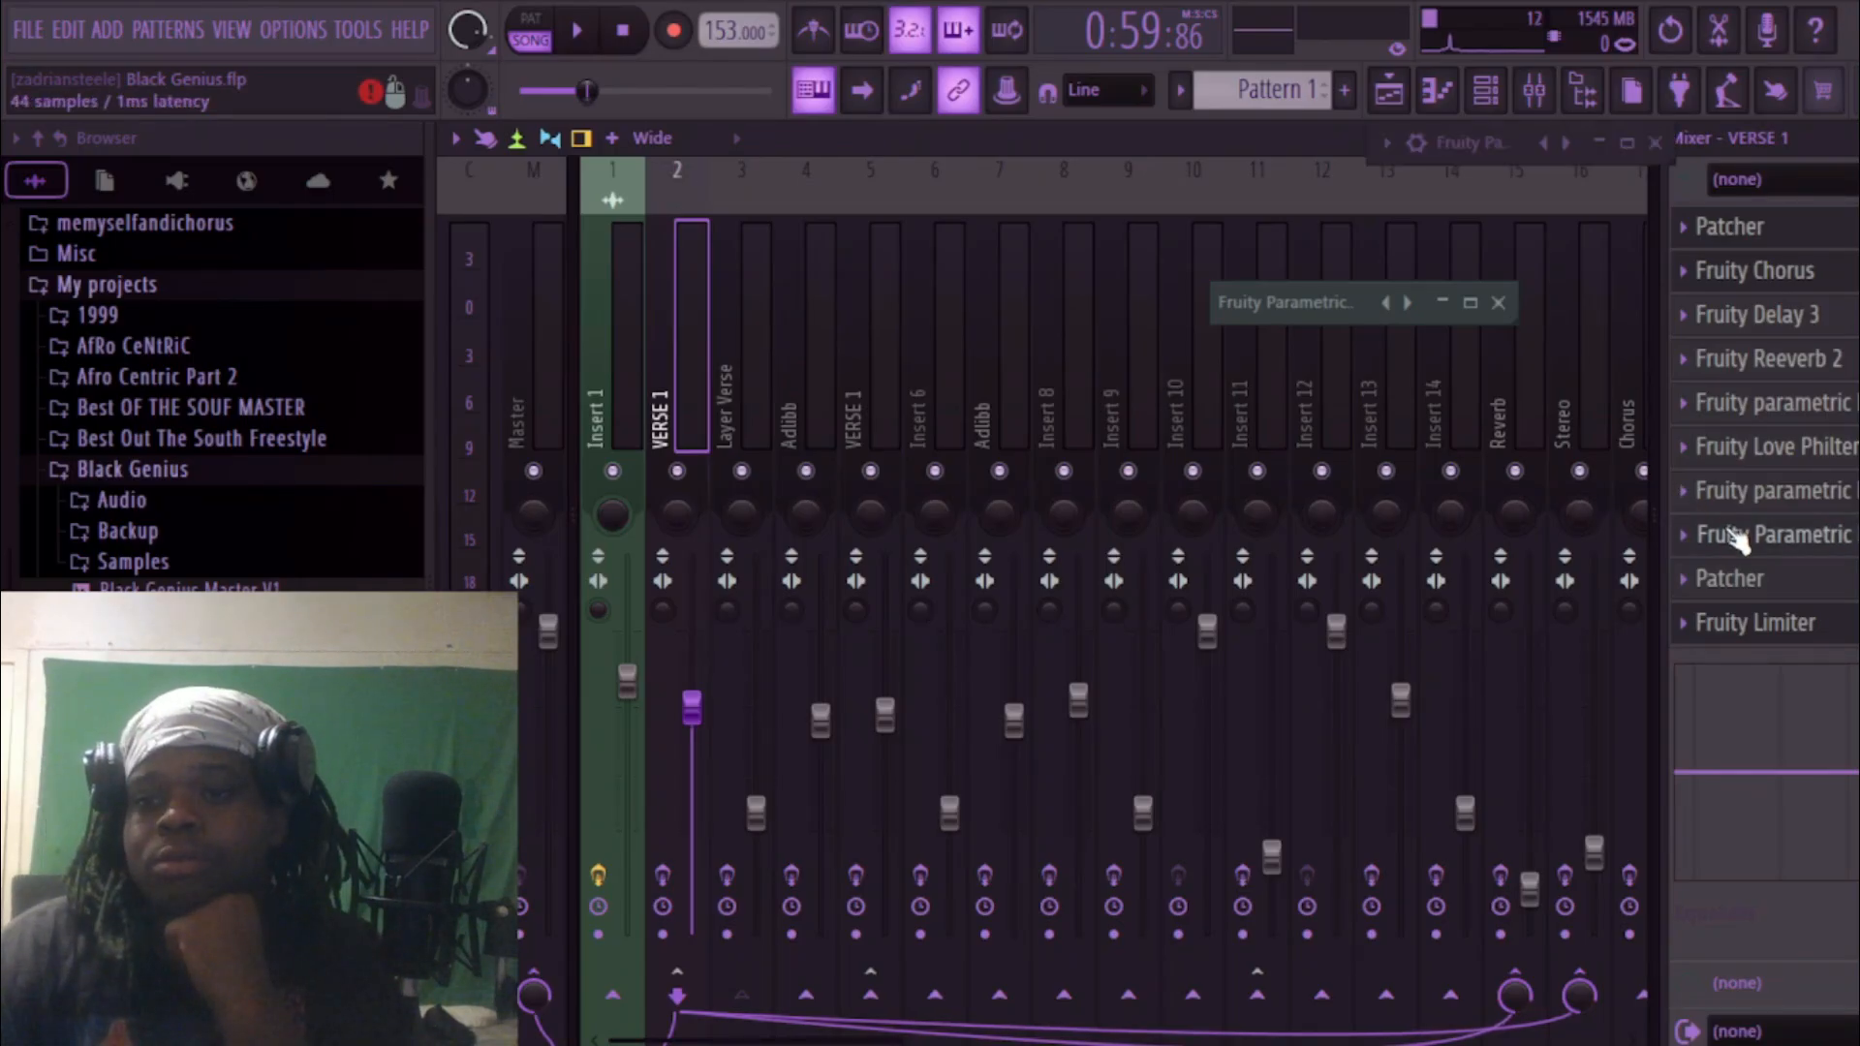
{"action": "left_click", "coordinate": [1626, 143]}
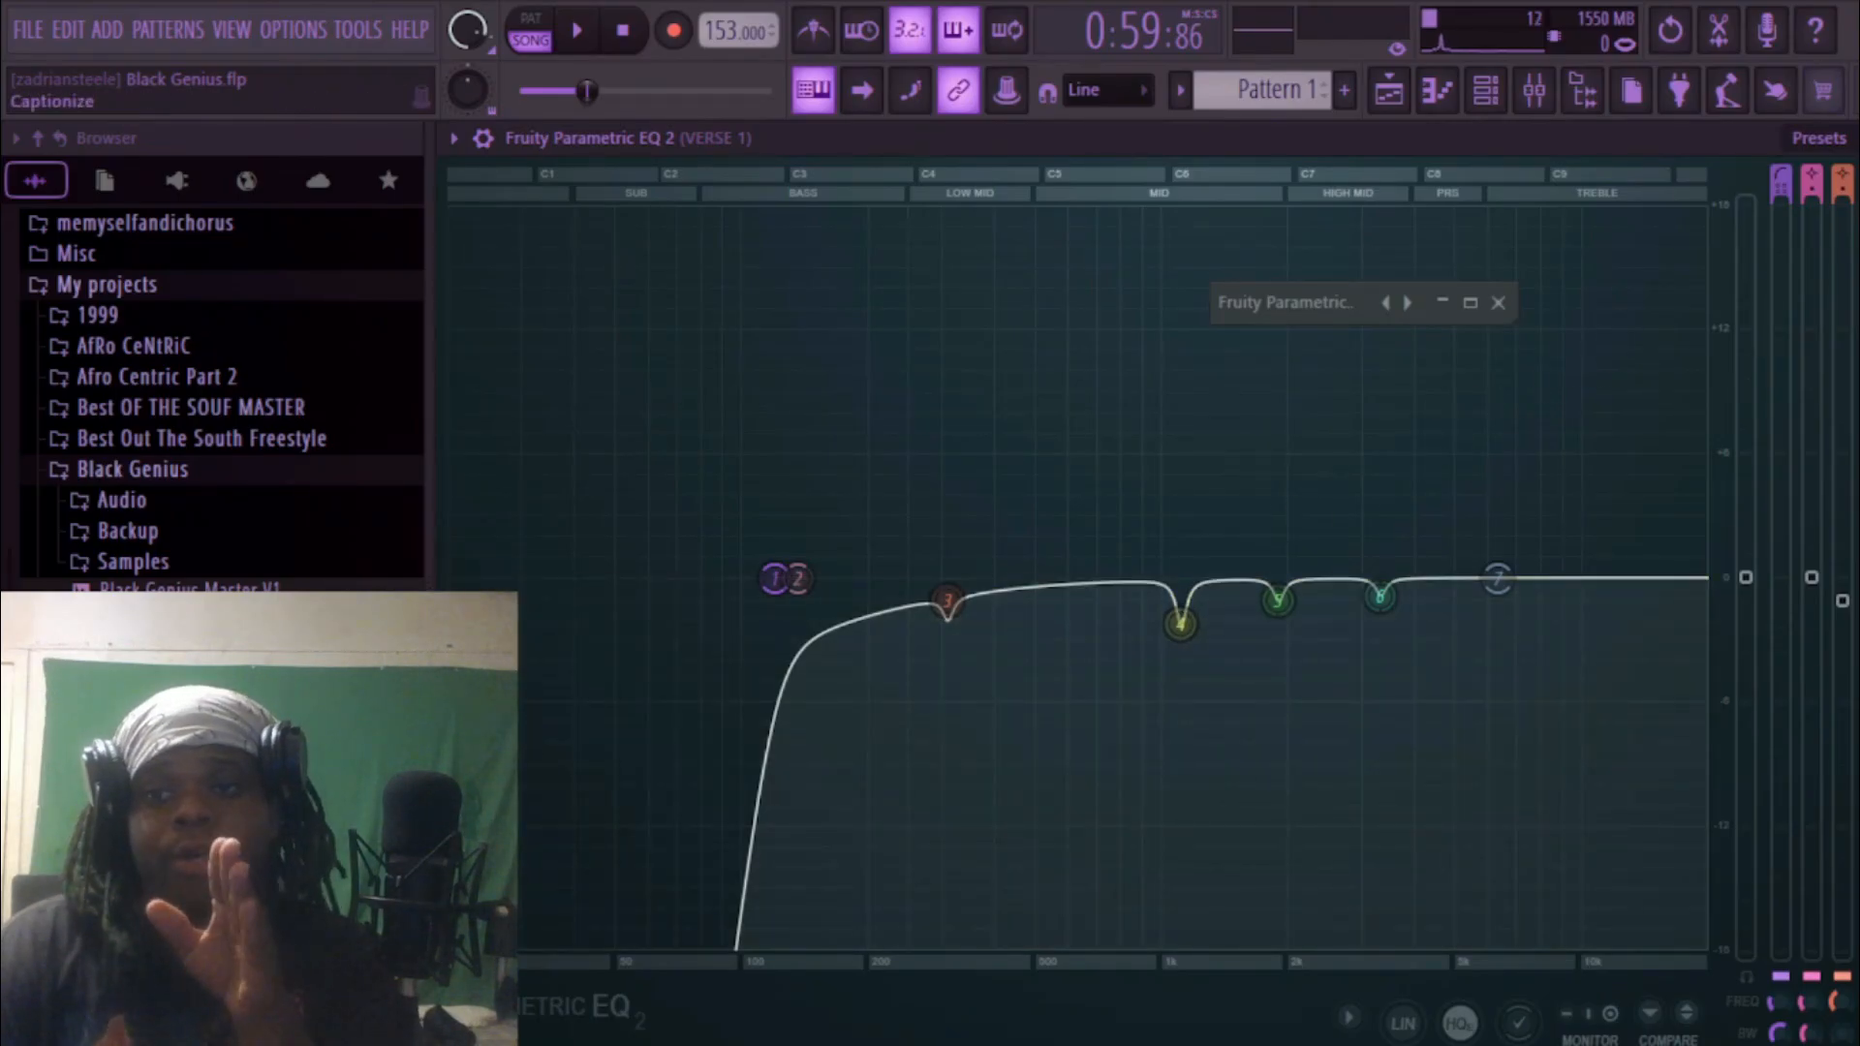
{"action": "left_click", "coordinate": [1857, 138]}
Examine the Patcher map of parametric EQs and compressors on the Layer Verse mixer track.
{"action": "left_click", "coordinate": [730, 386]}
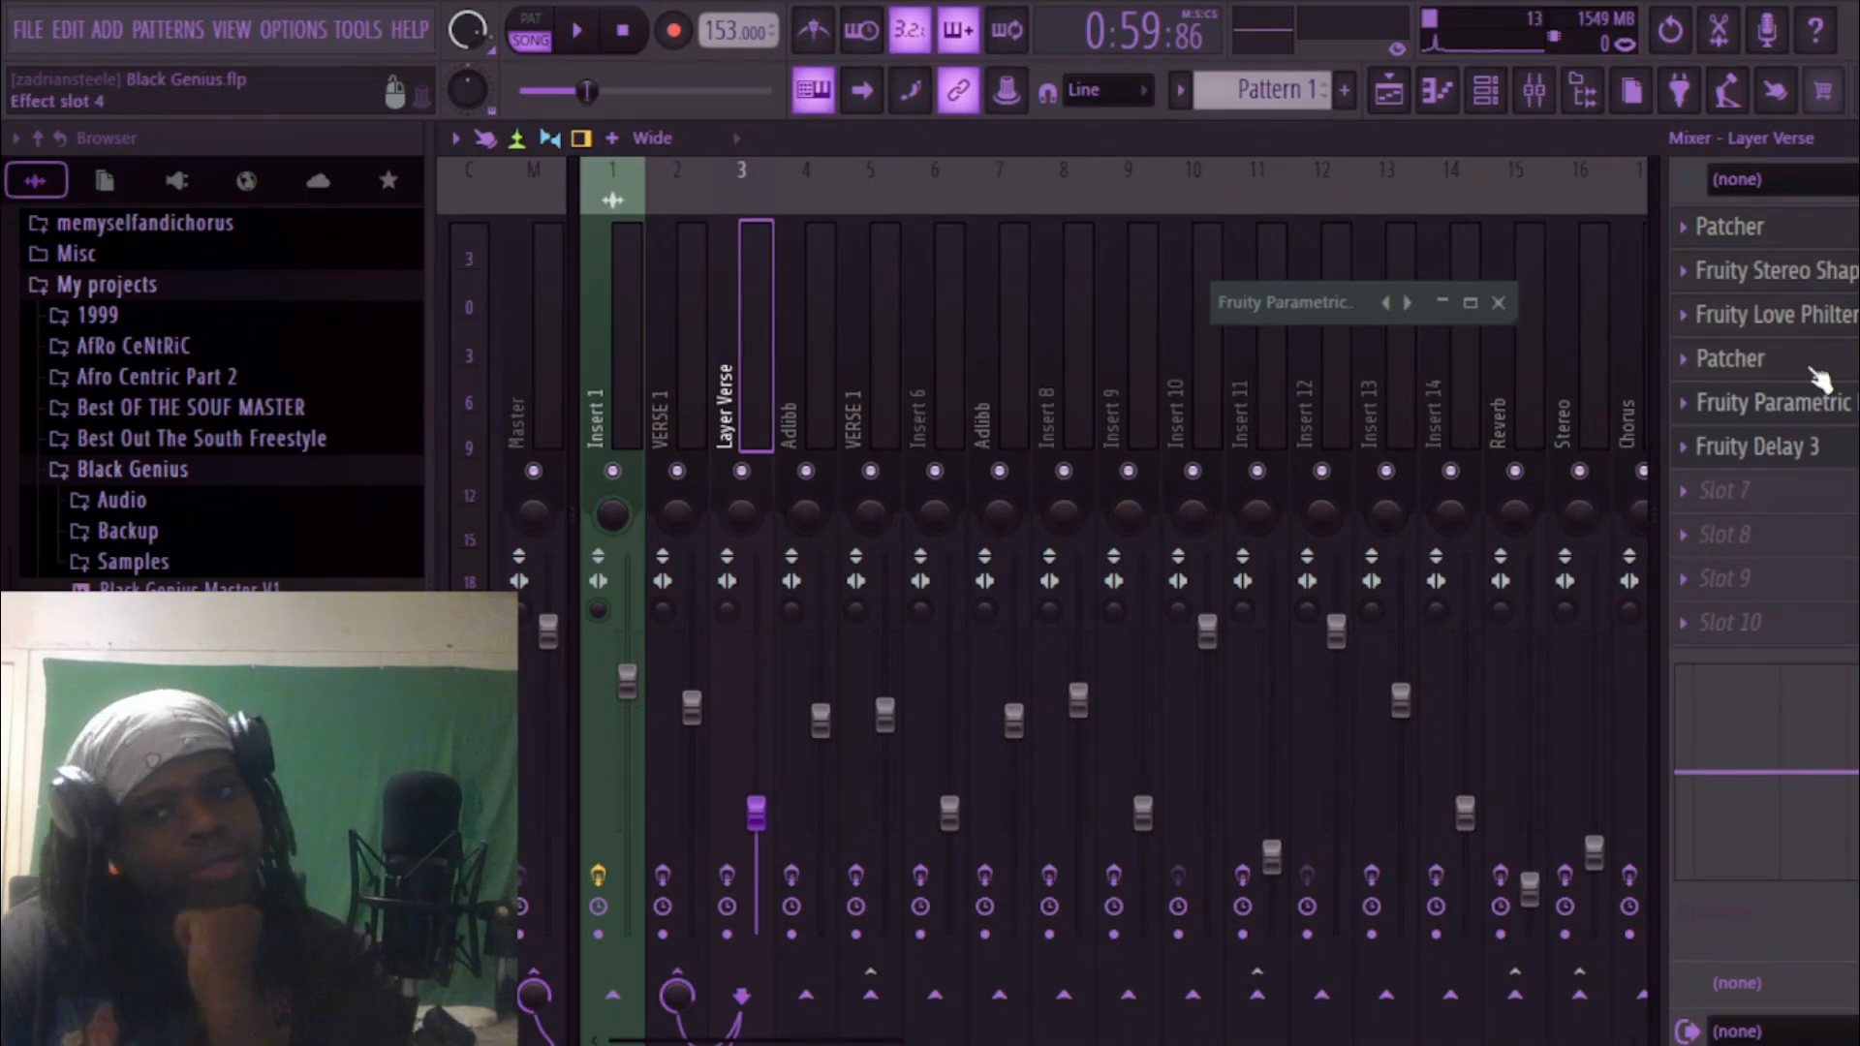
{"action": "left_click", "coordinate": [1778, 367]}
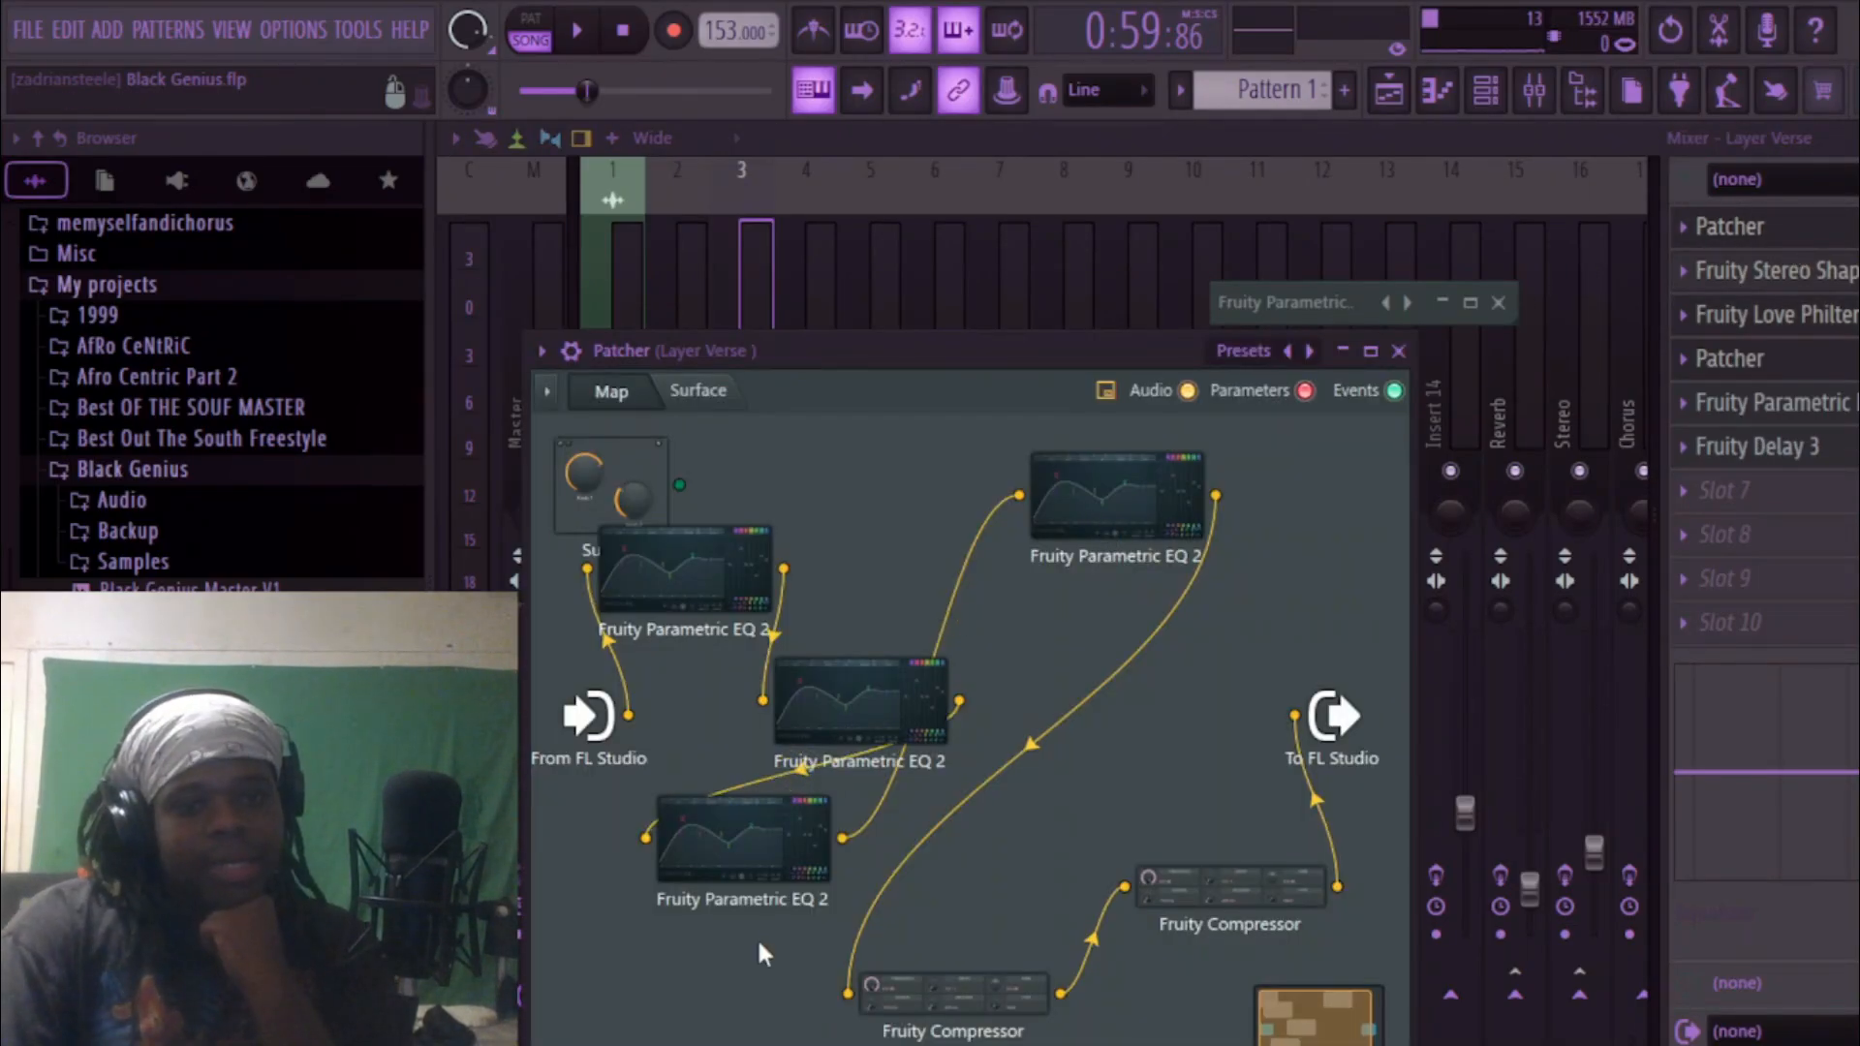
{"action": "left_click", "coordinate": [1343, 350]}
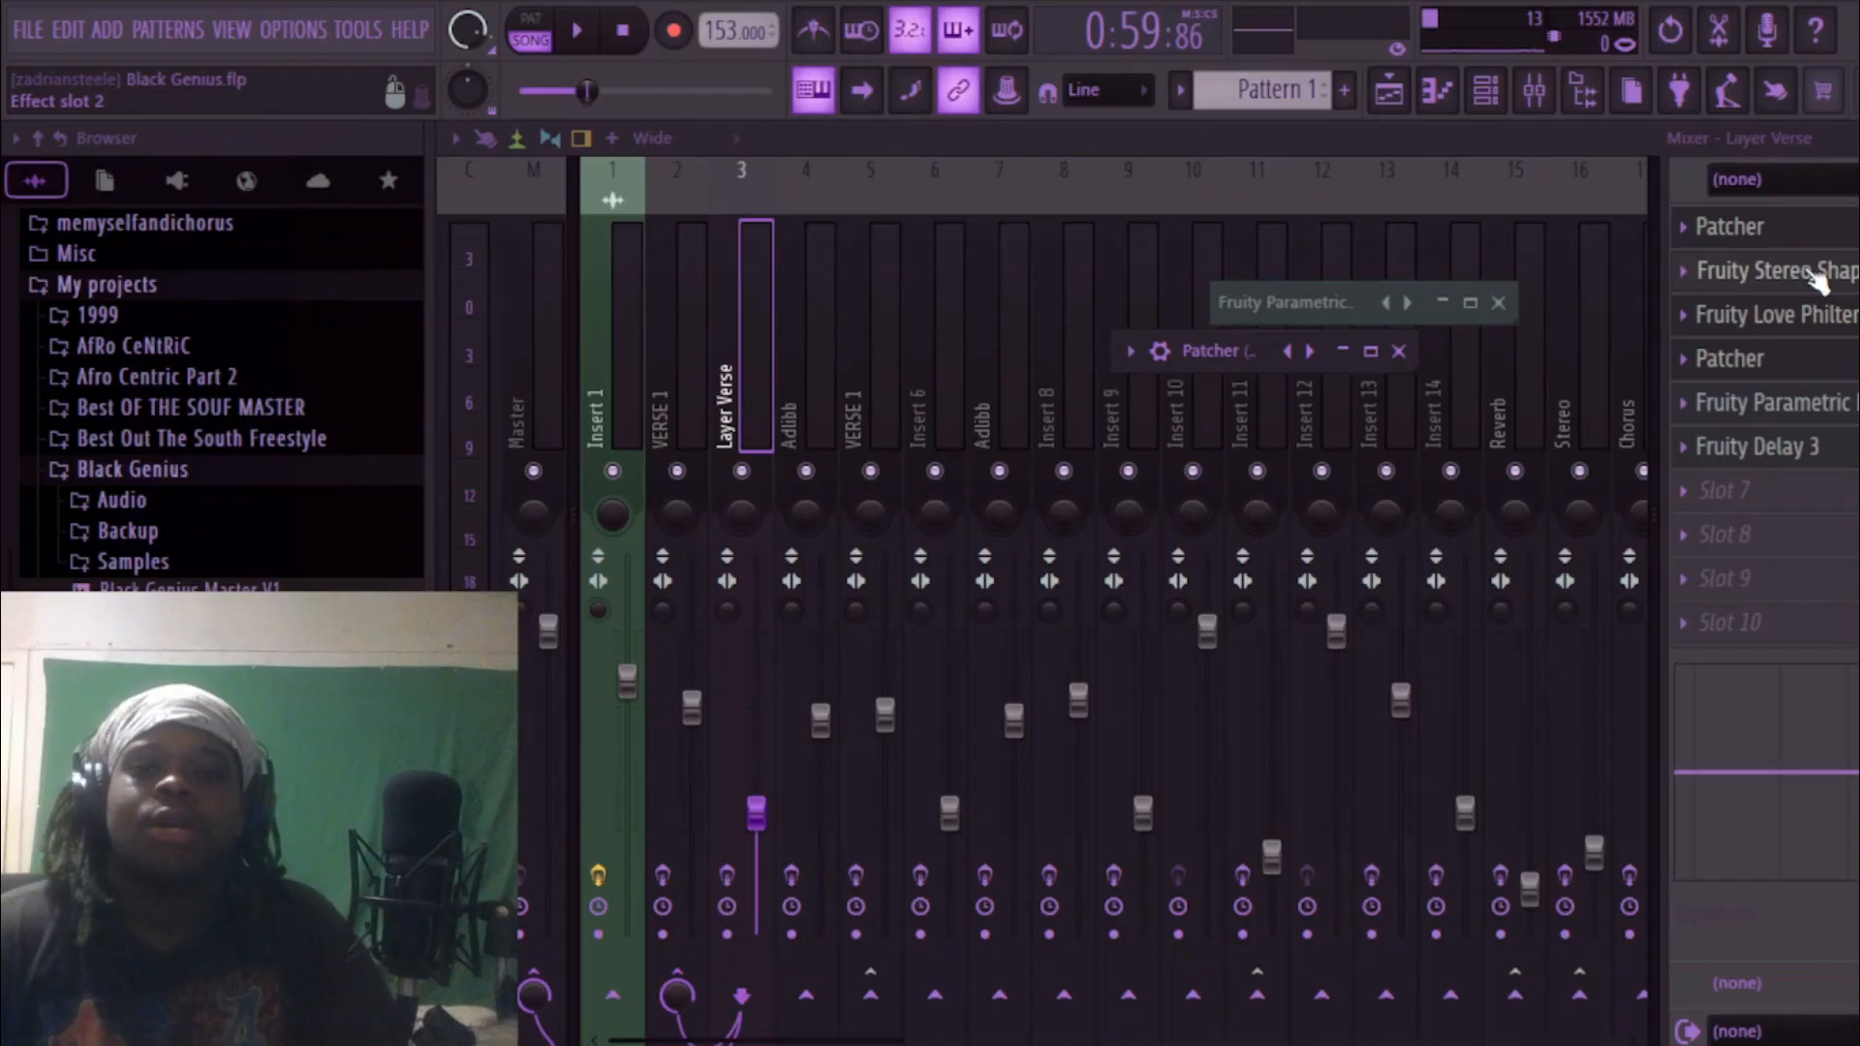
{"action": "key", "text": "alt+Tab"}
{"action": "left_click", "coordinate": [1188, 916]}
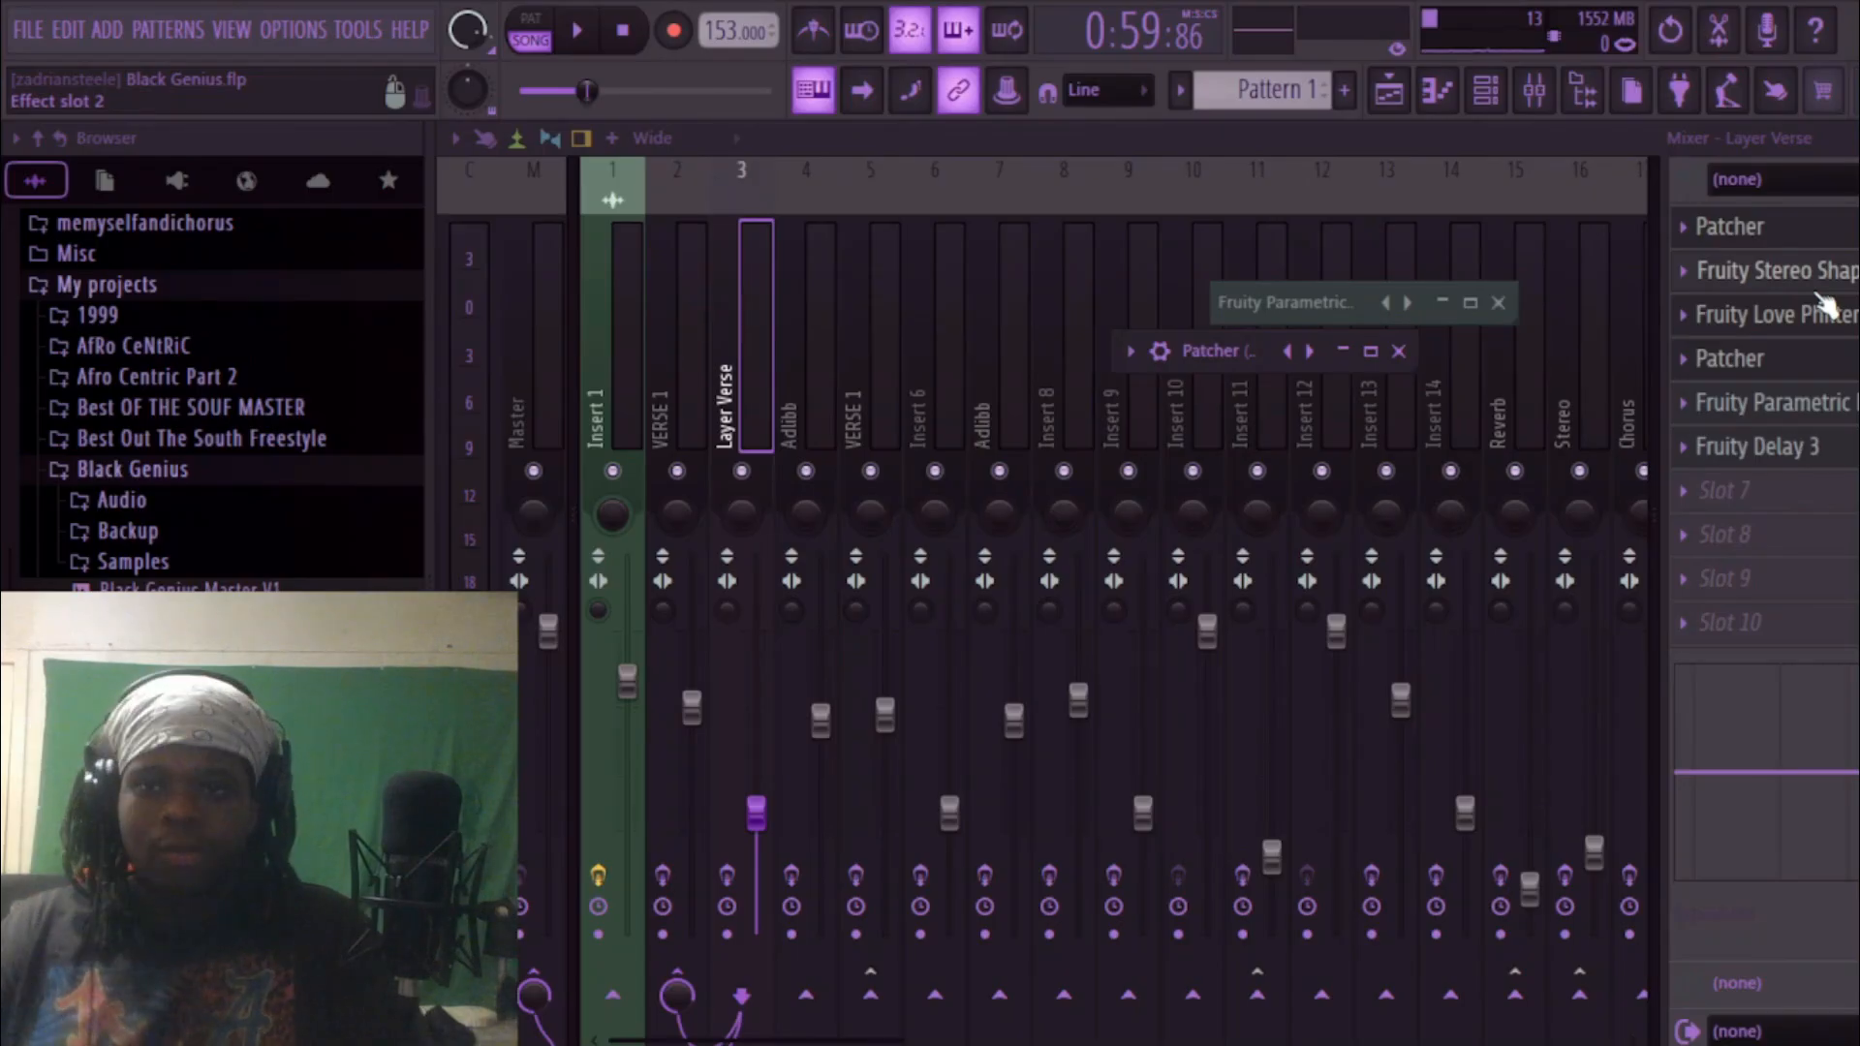
Examine the Youlean Intelligent Deesser settings in the slot 4 Patcher of the Layer Verse track.
{"action": "left_click", "coordinate": [1785, 373]}
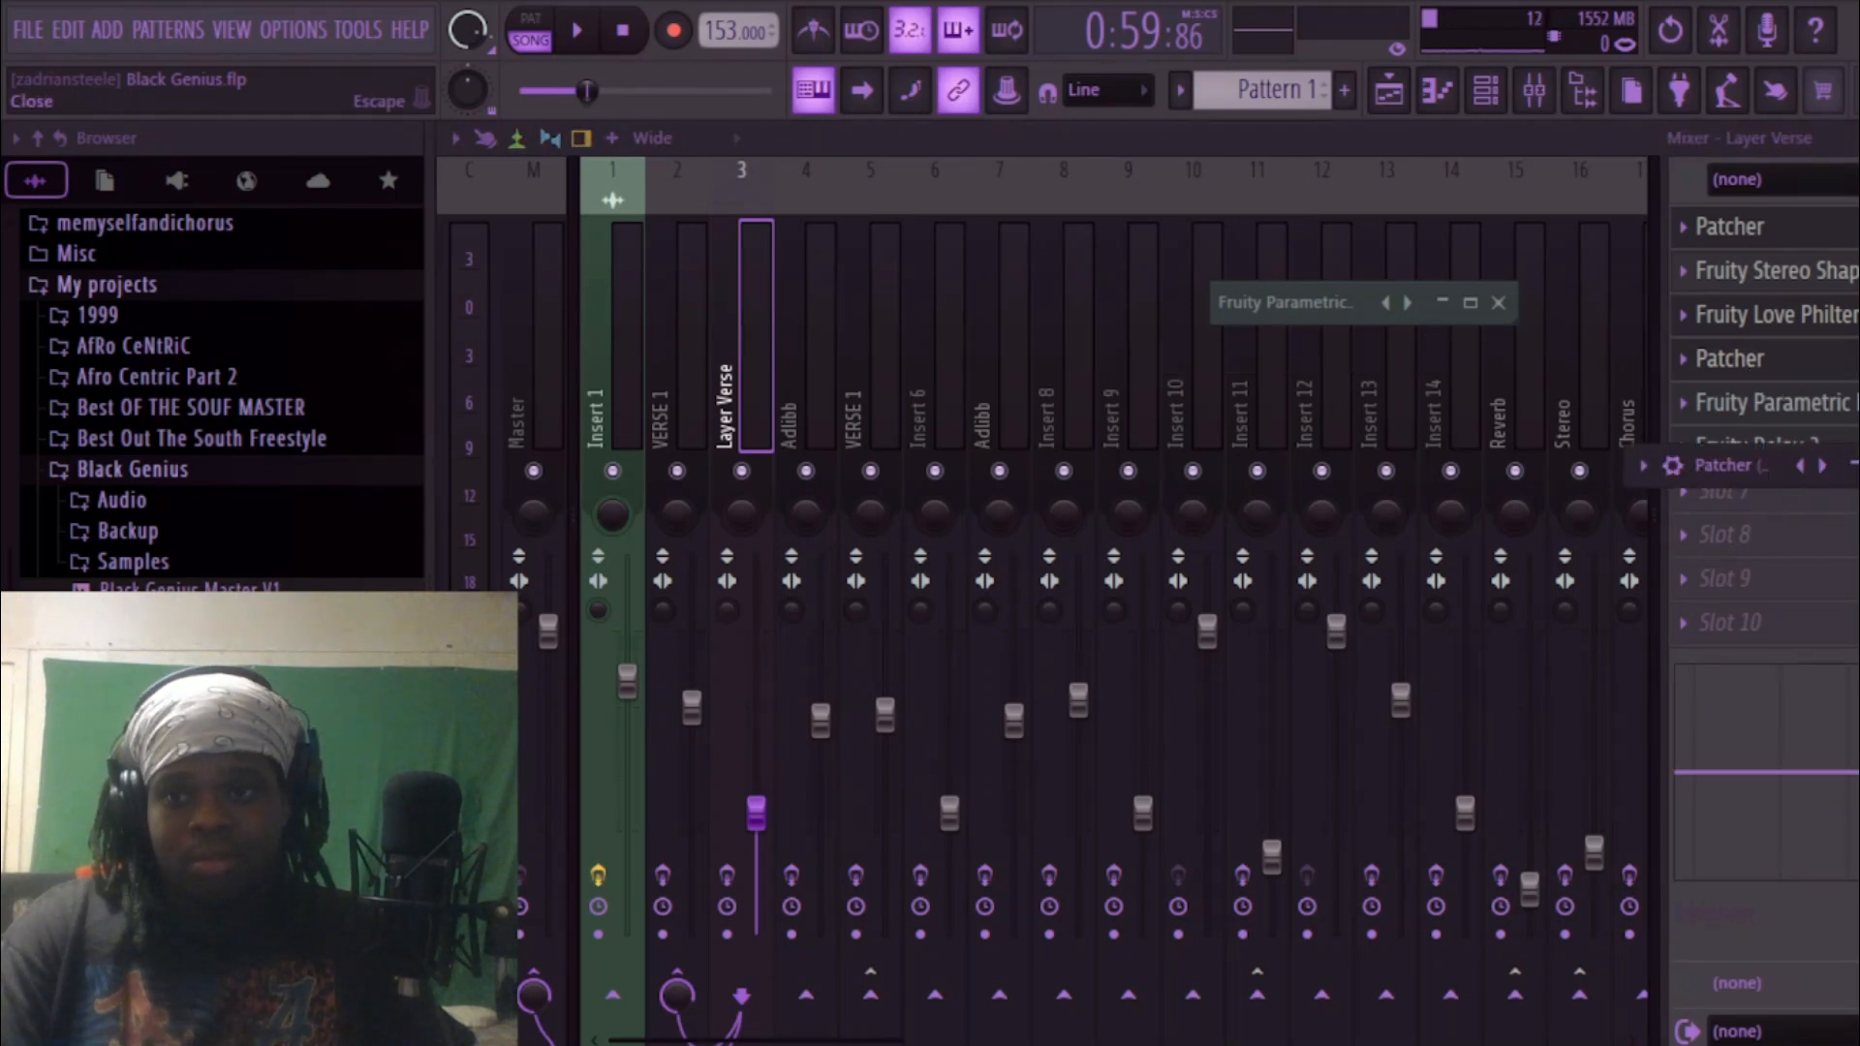
{"action": "left_click", "coordinate": [1859, 465]}
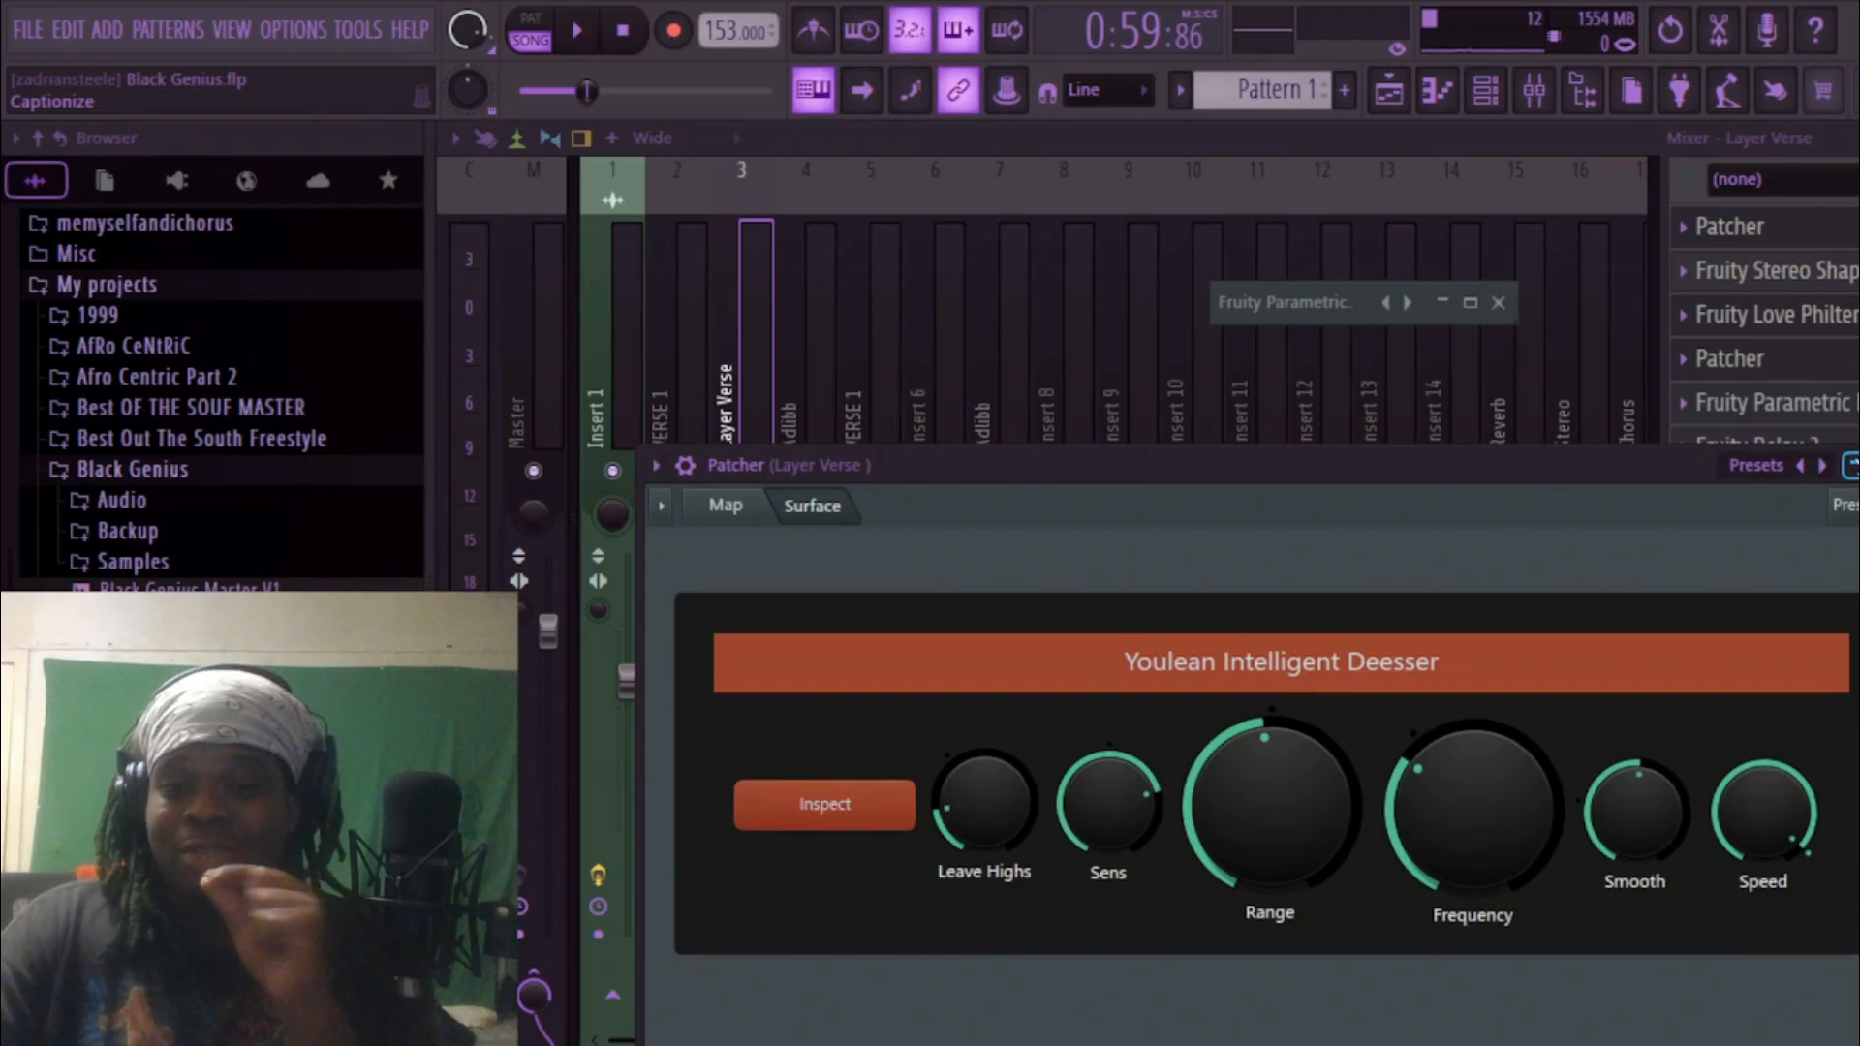
{"action": "left_click", "coordinate": [1851, 468]}
{"action": "left_click_drag", "start_coordinate": [1732, 468], "coordinate": [1529, 503]}
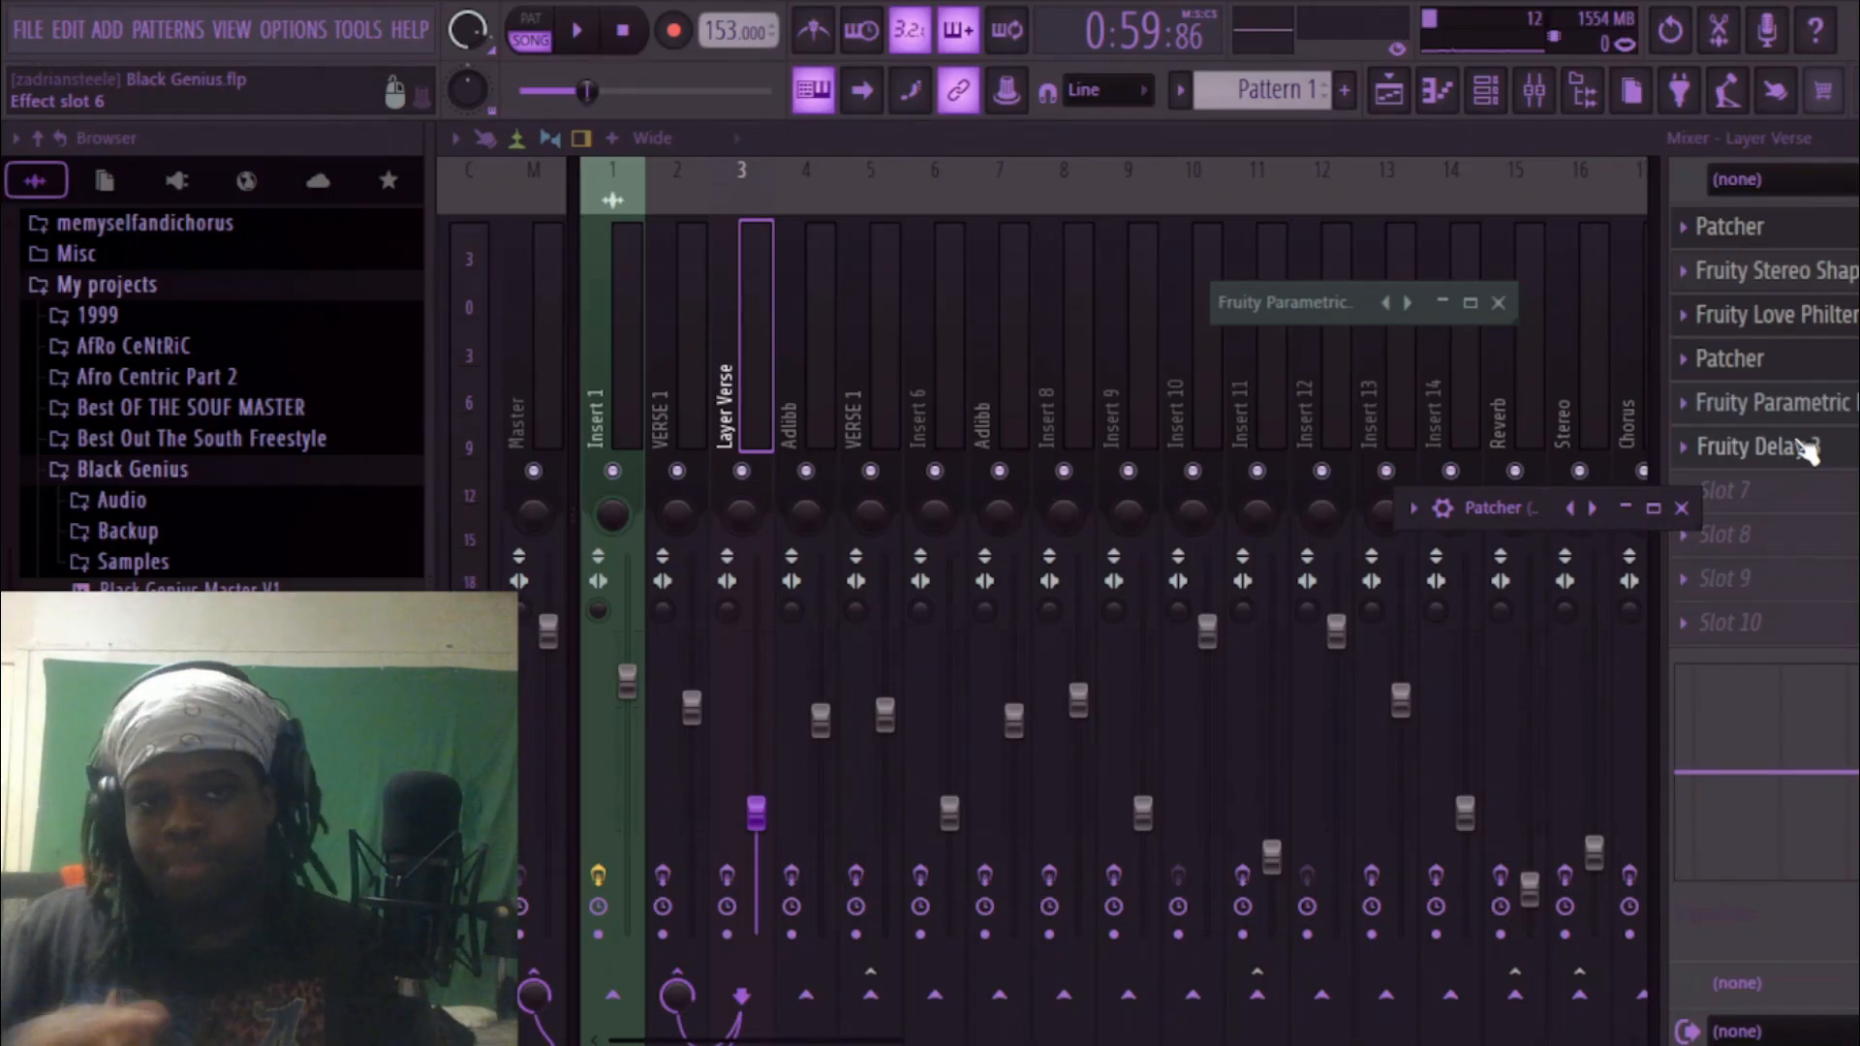
Open the Patcher on the Adlibb mixer track 4 and examine two of its Fruity Parametric EQ 2 modules.
{"action": "left_click", "coordinate": [785, 345]}
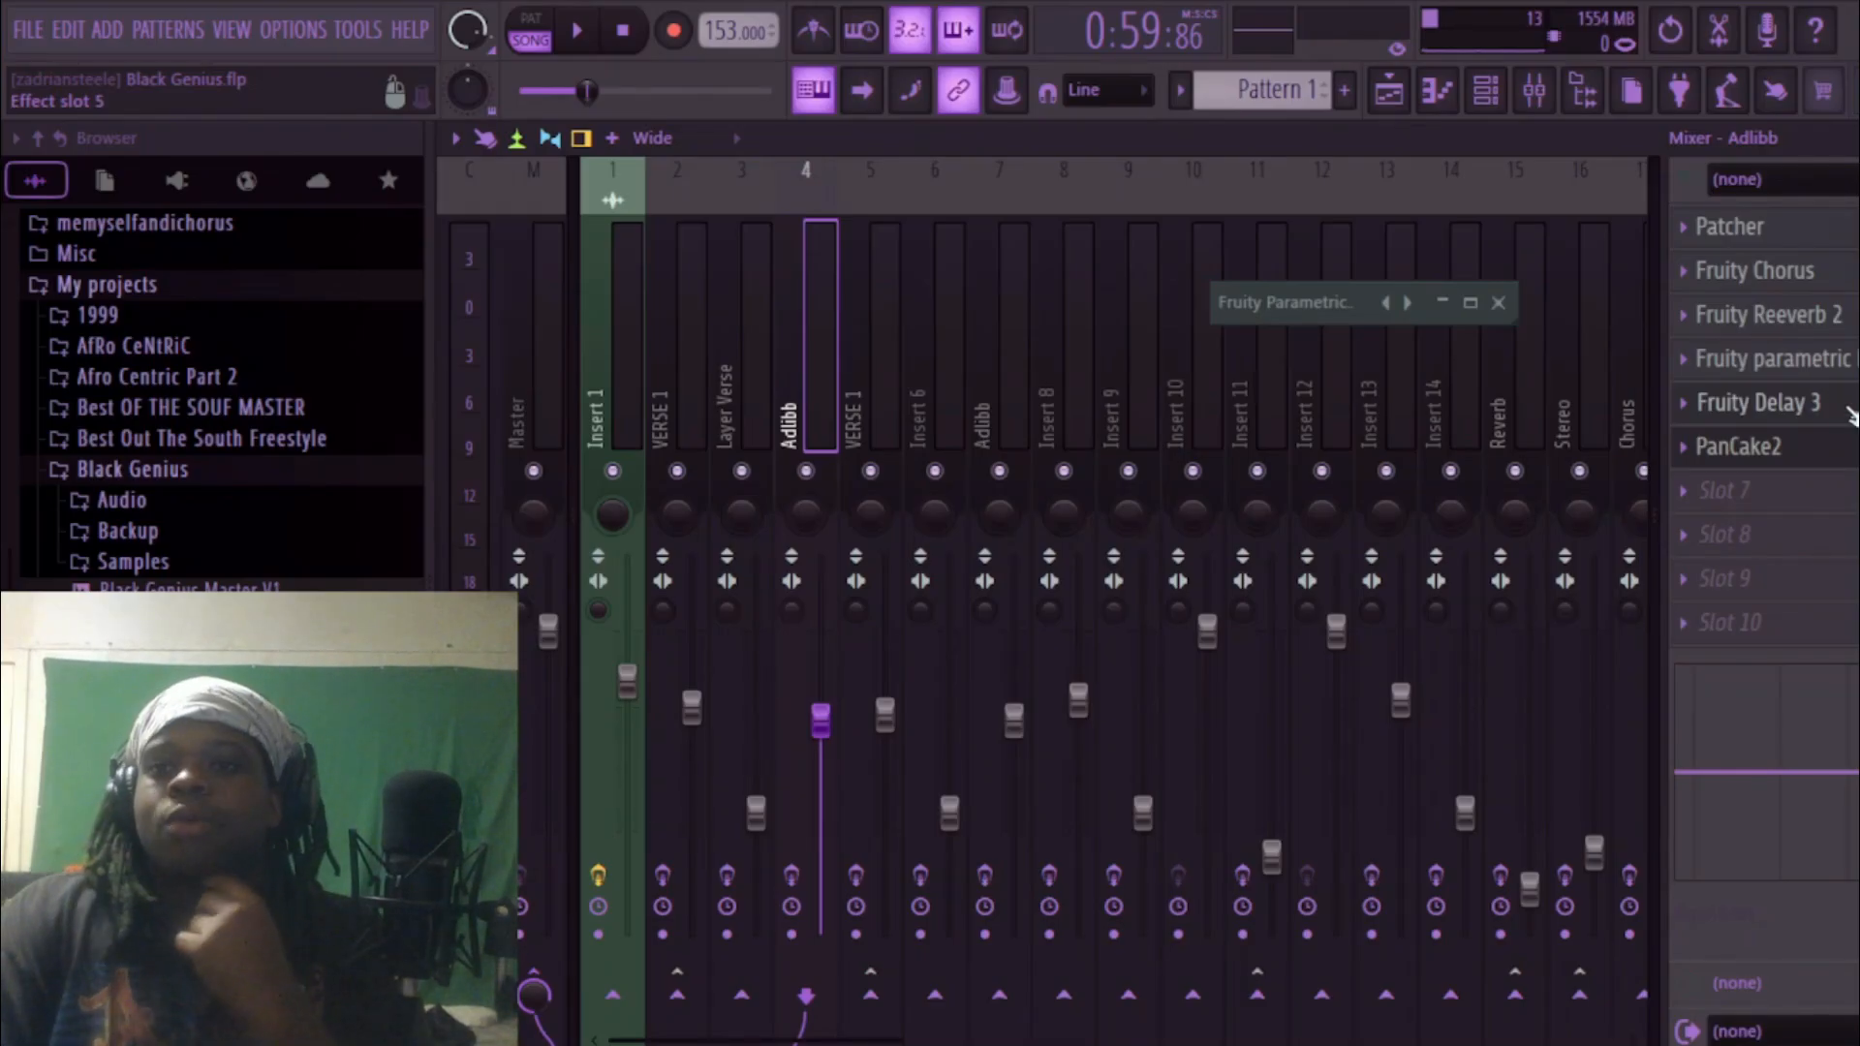
{"action": "left_click", "coordinate": [1754, 228]}
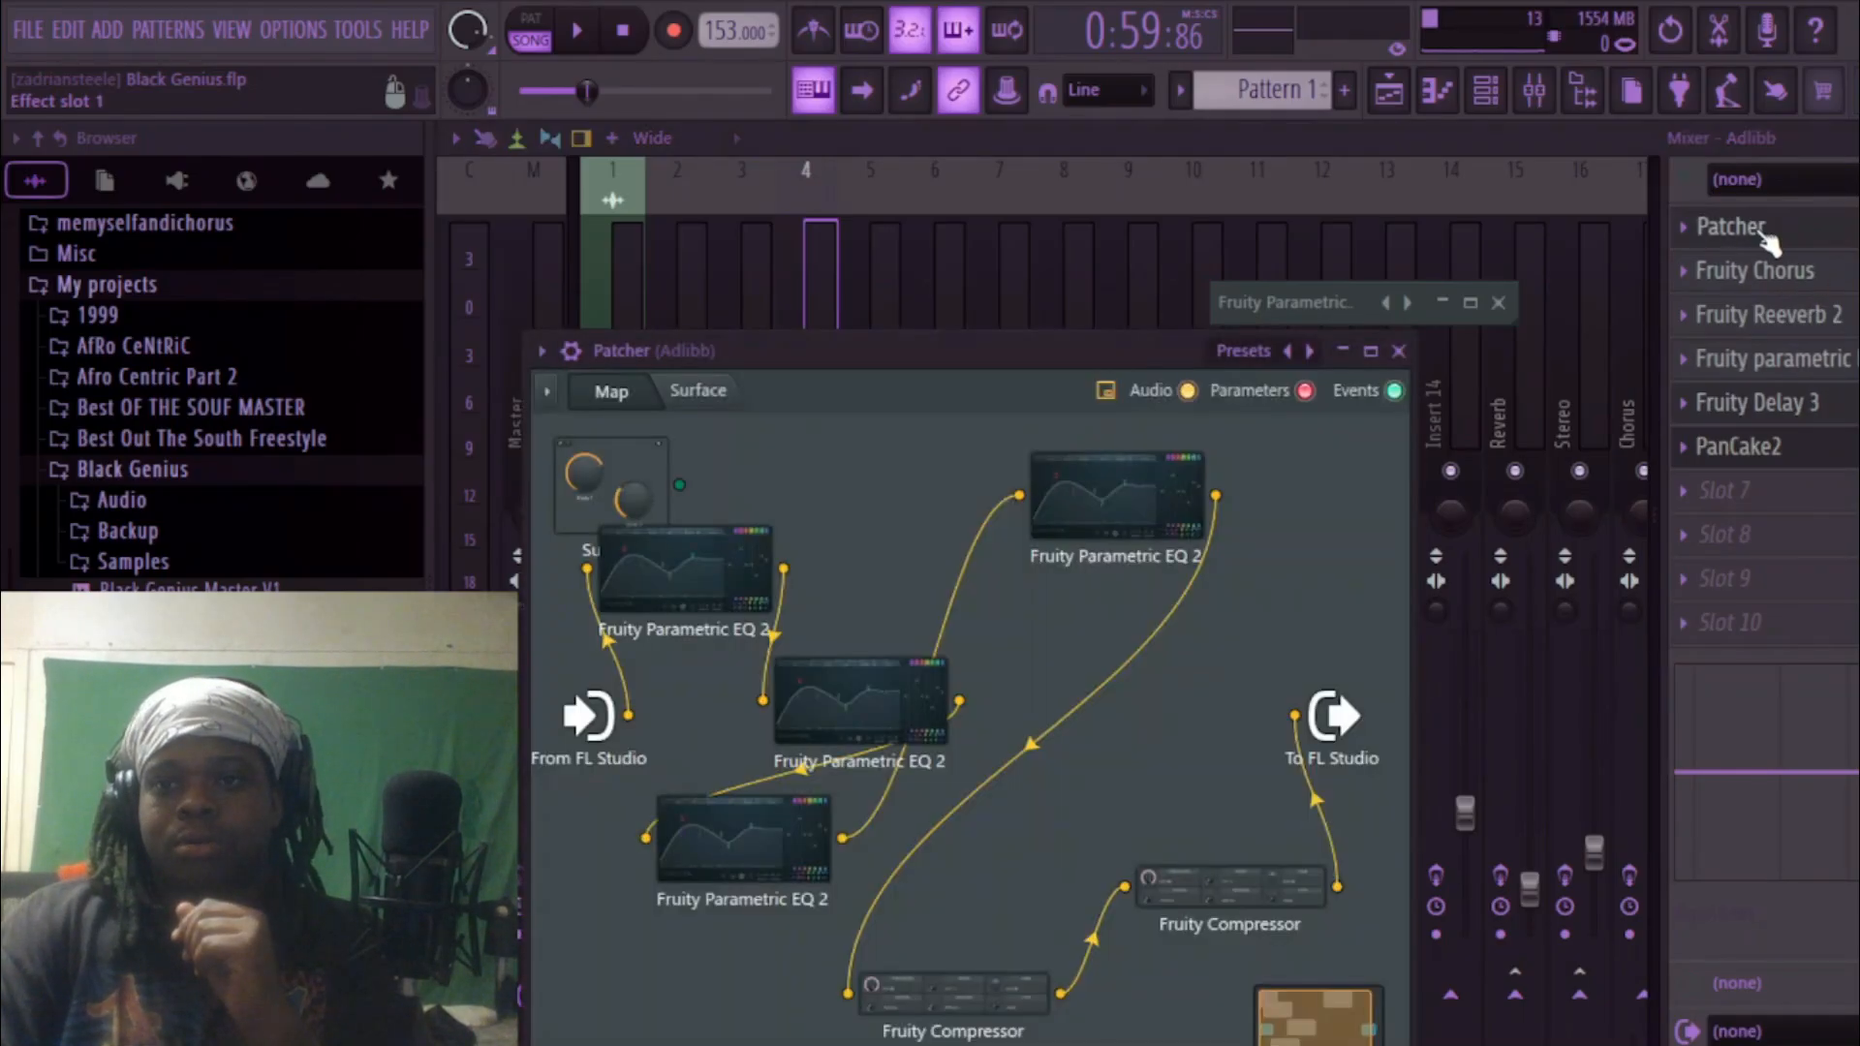
{"action": "left_click", "coordinate": [1134, 499]}
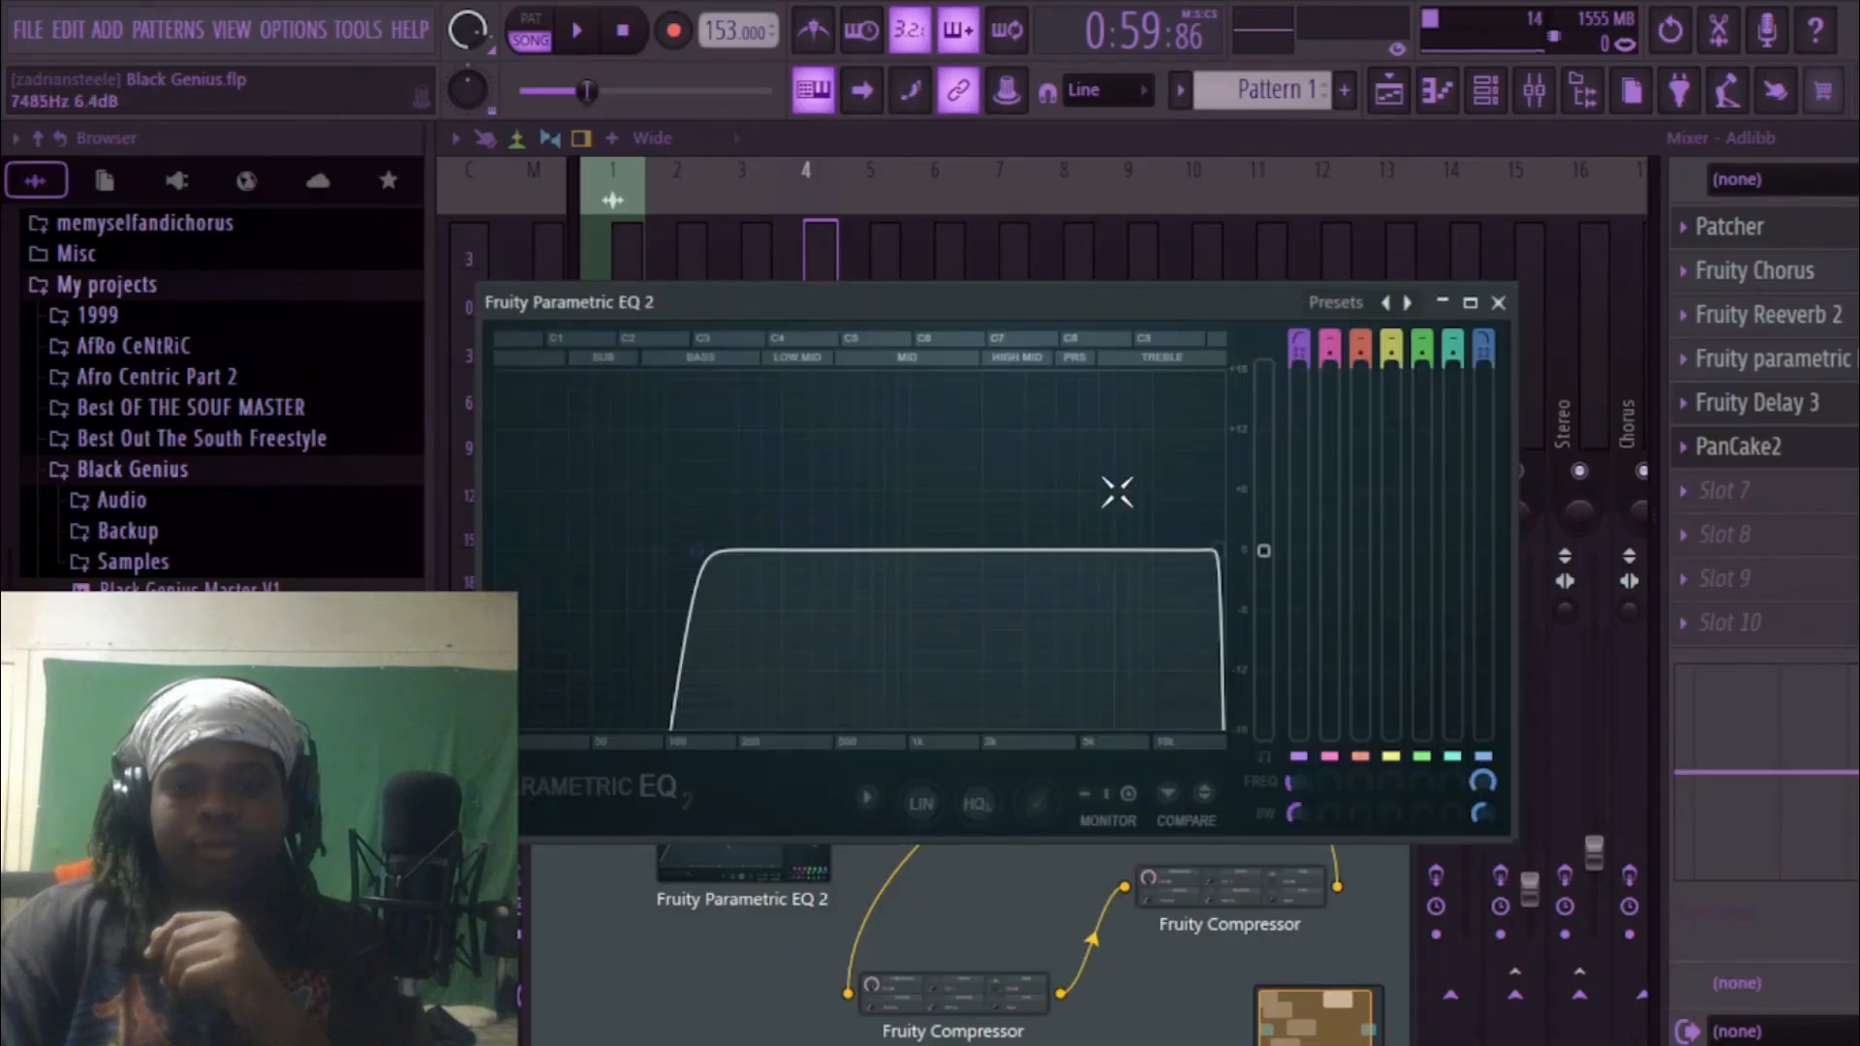
{"action": "left_click", "coordinate": [1442, 302]}
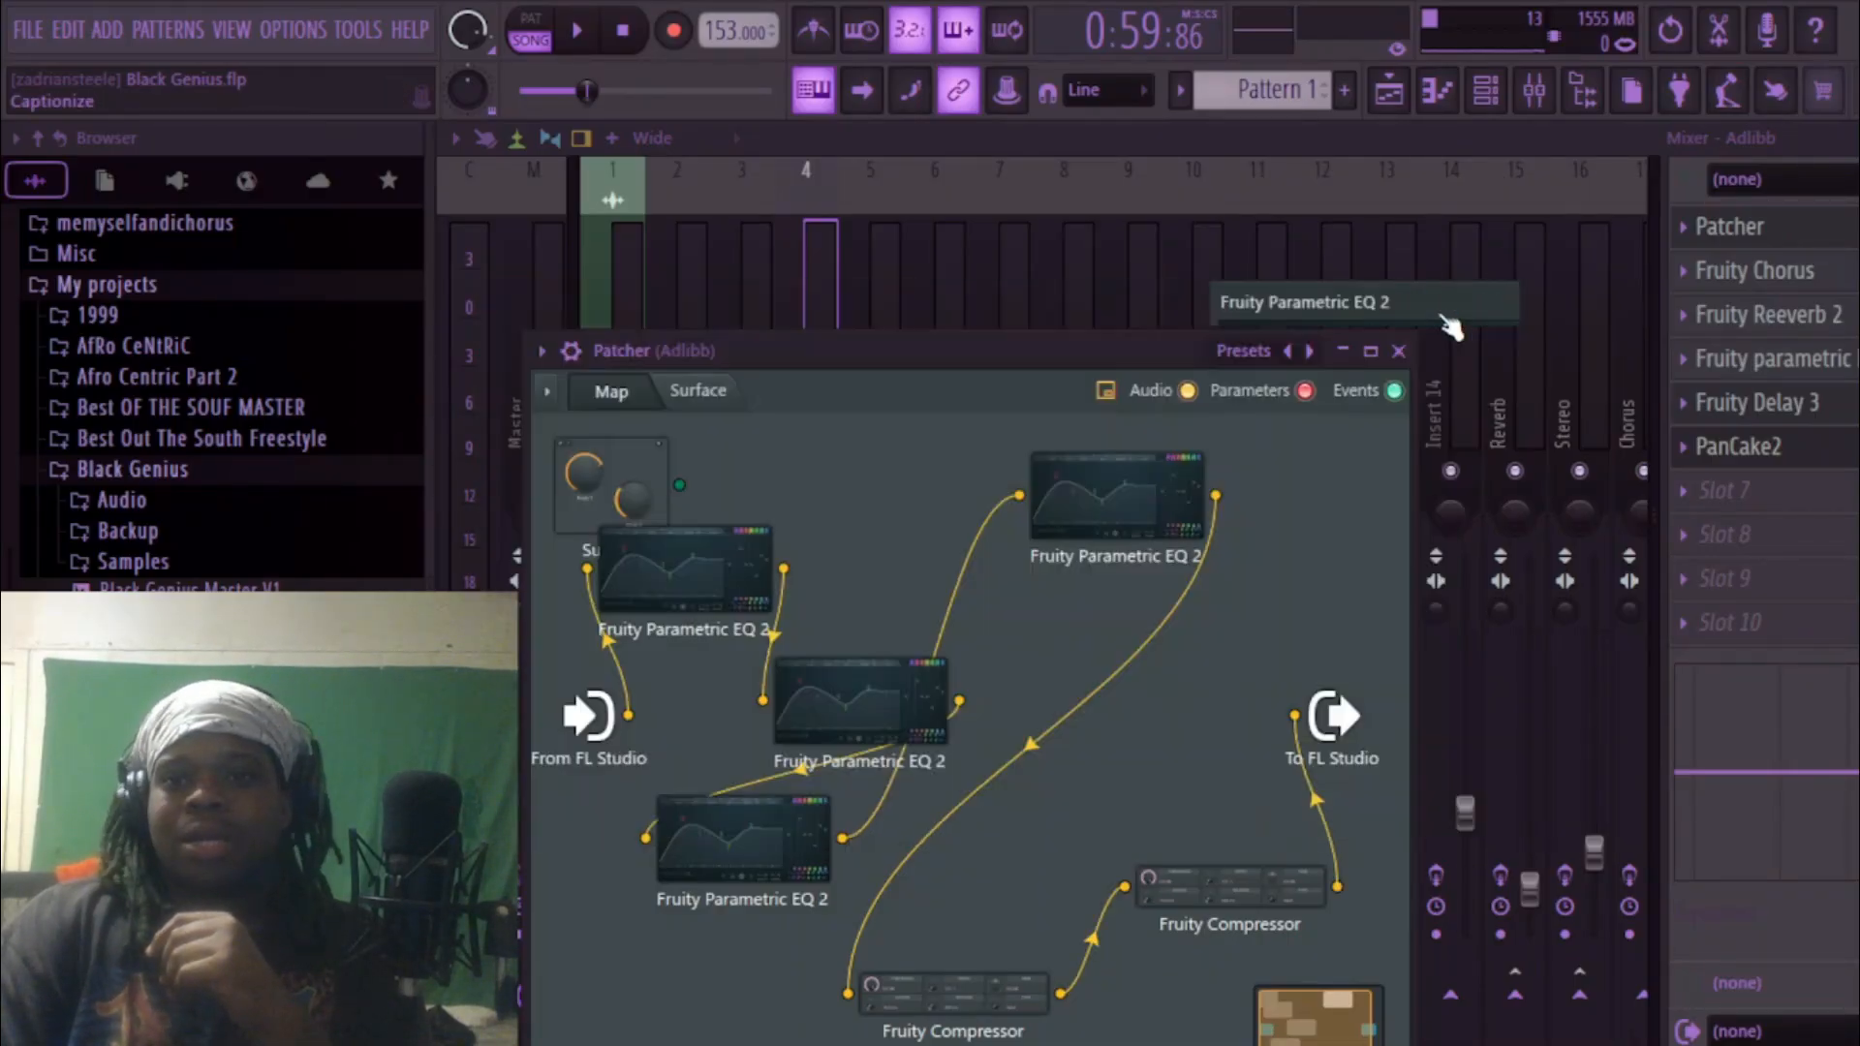
{"action": "left_click", "coordinate": [865, 683]}
{"action": "left_click", "coordinate": [1443, 302]}
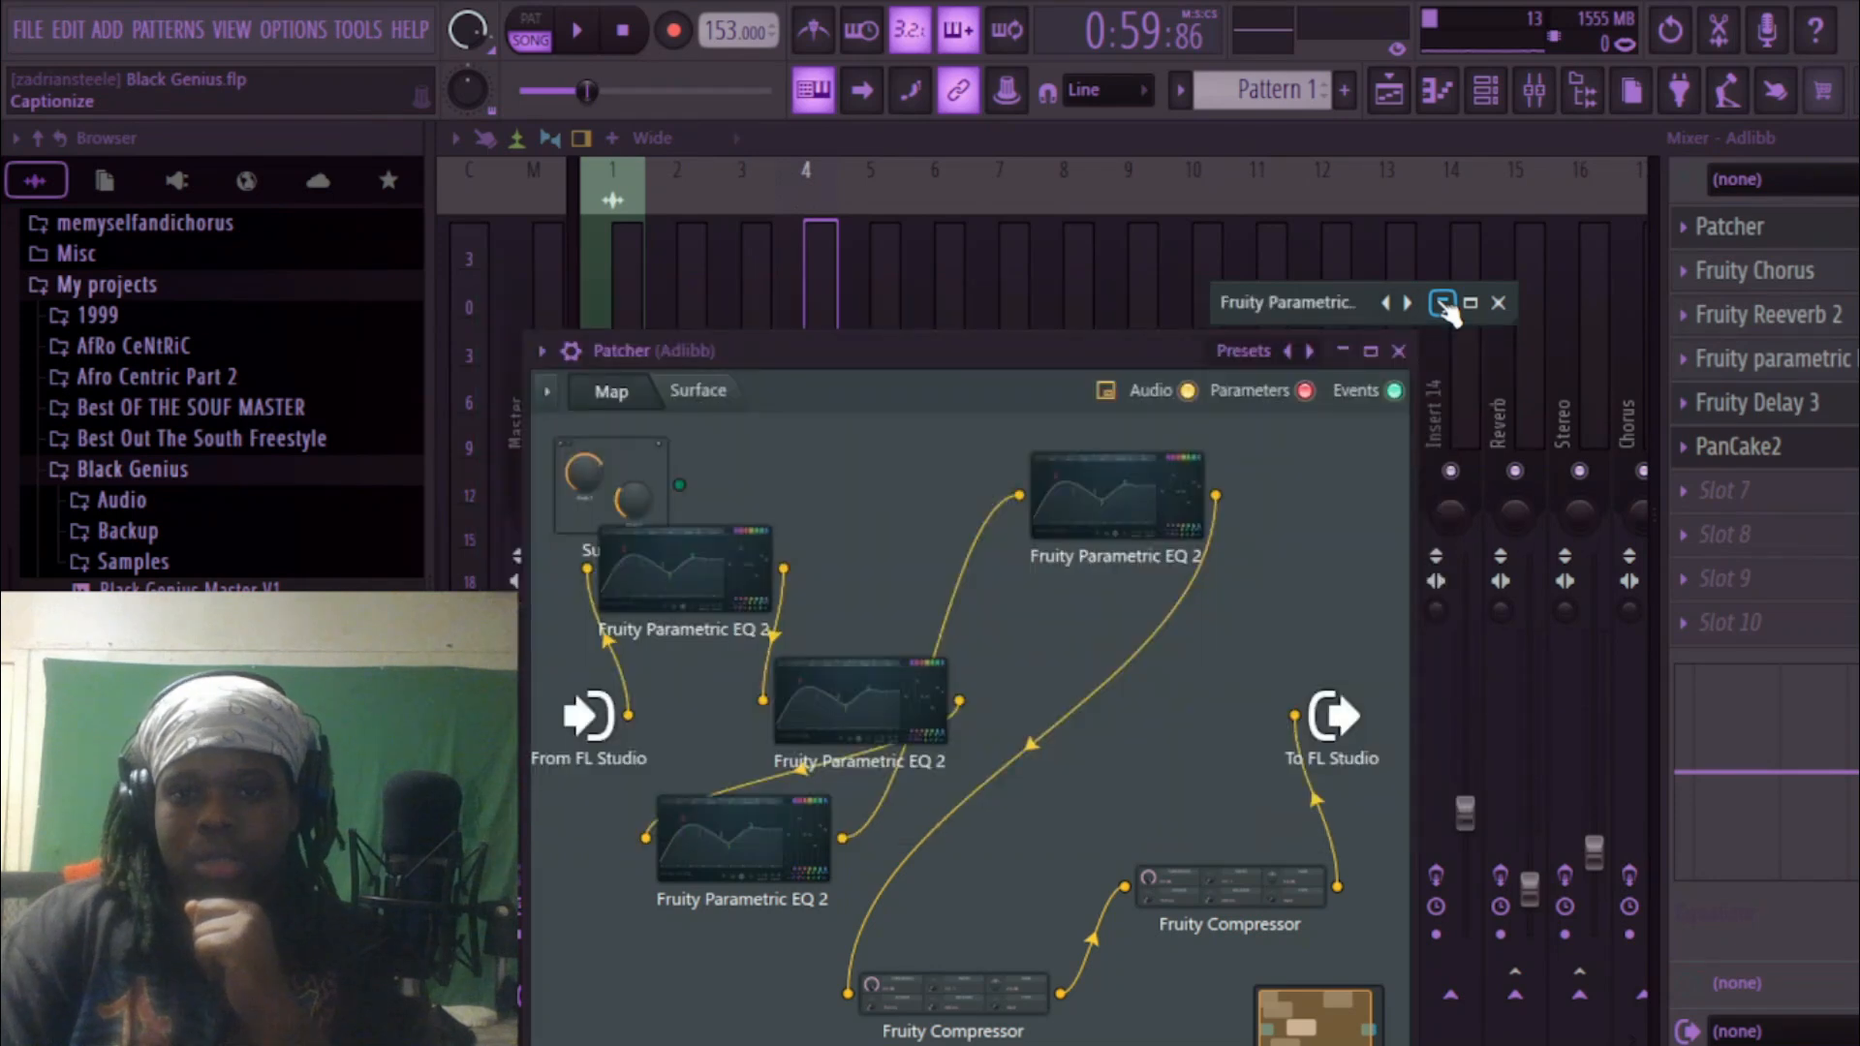
{"action": "left_click", "coordinate": [1342, 350]}
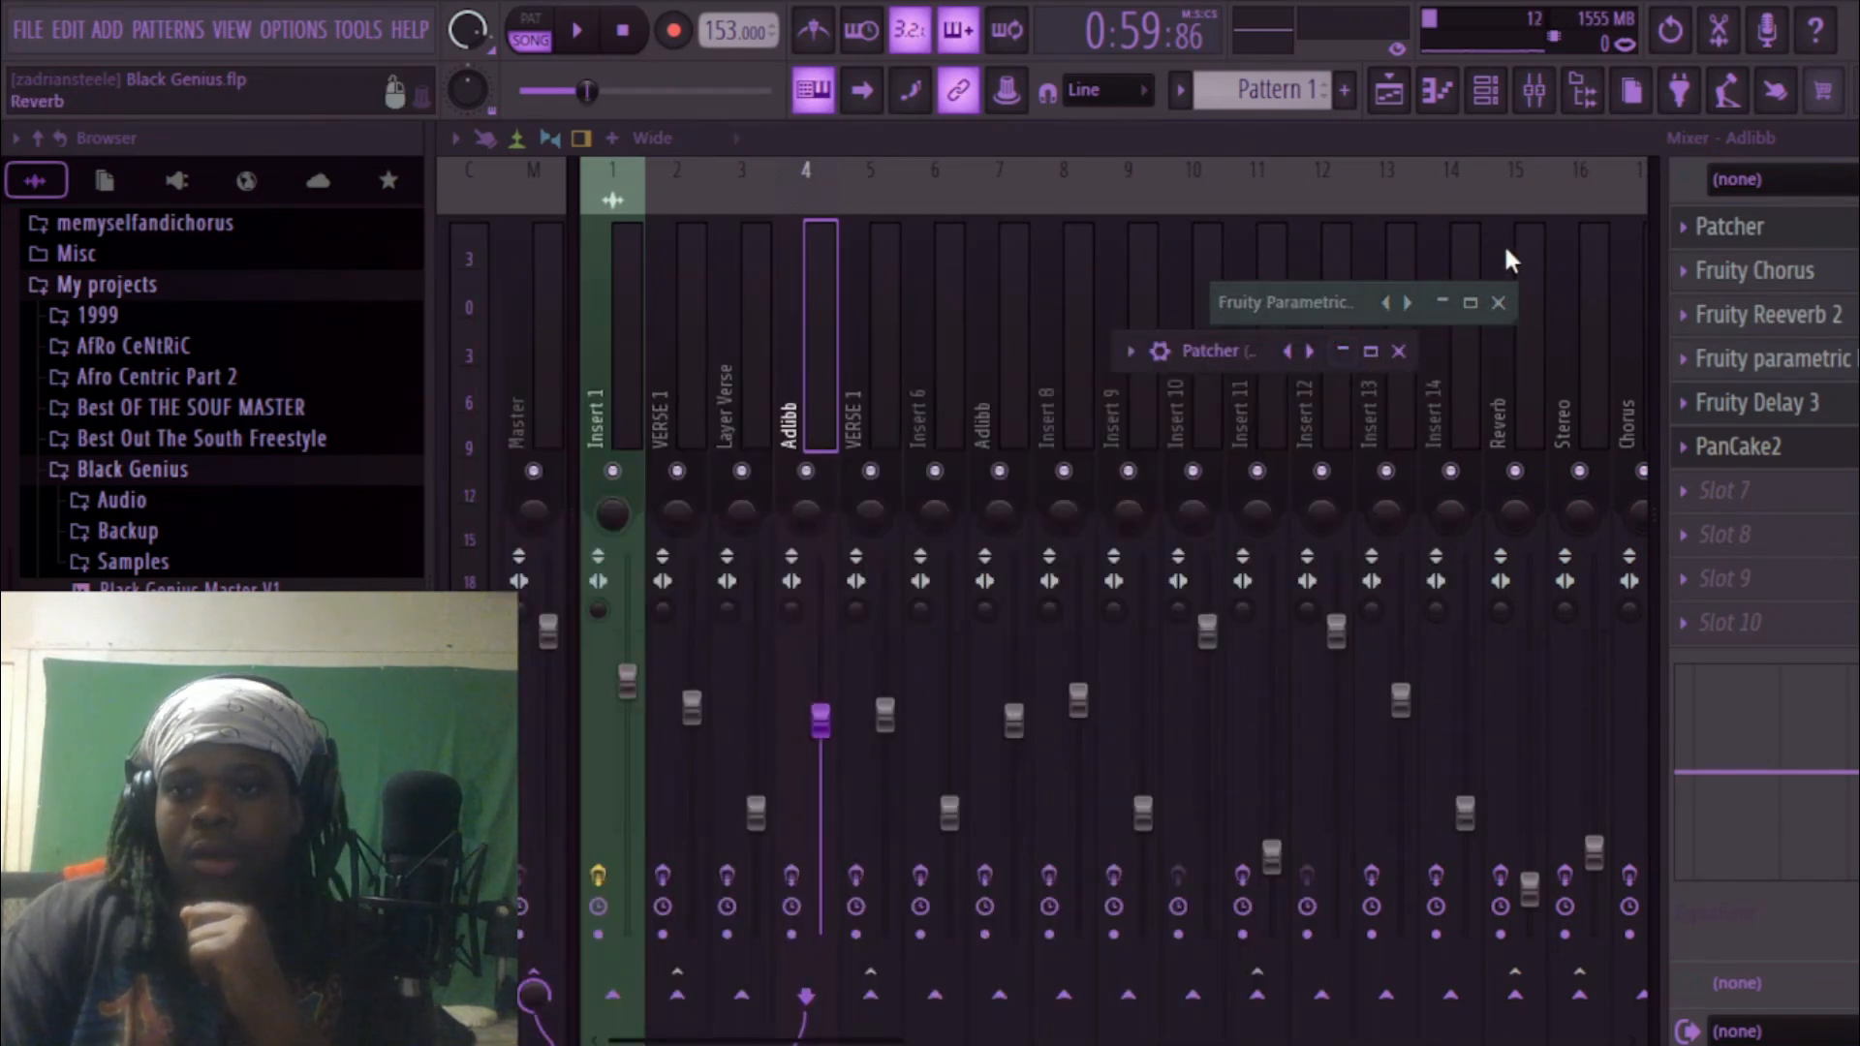
Try the Cathedral preset in the Adlibb track's Fruity Reeverb 2 and undo the preset change.
{"action": "left_click", "coordinate": [1709, 315]}
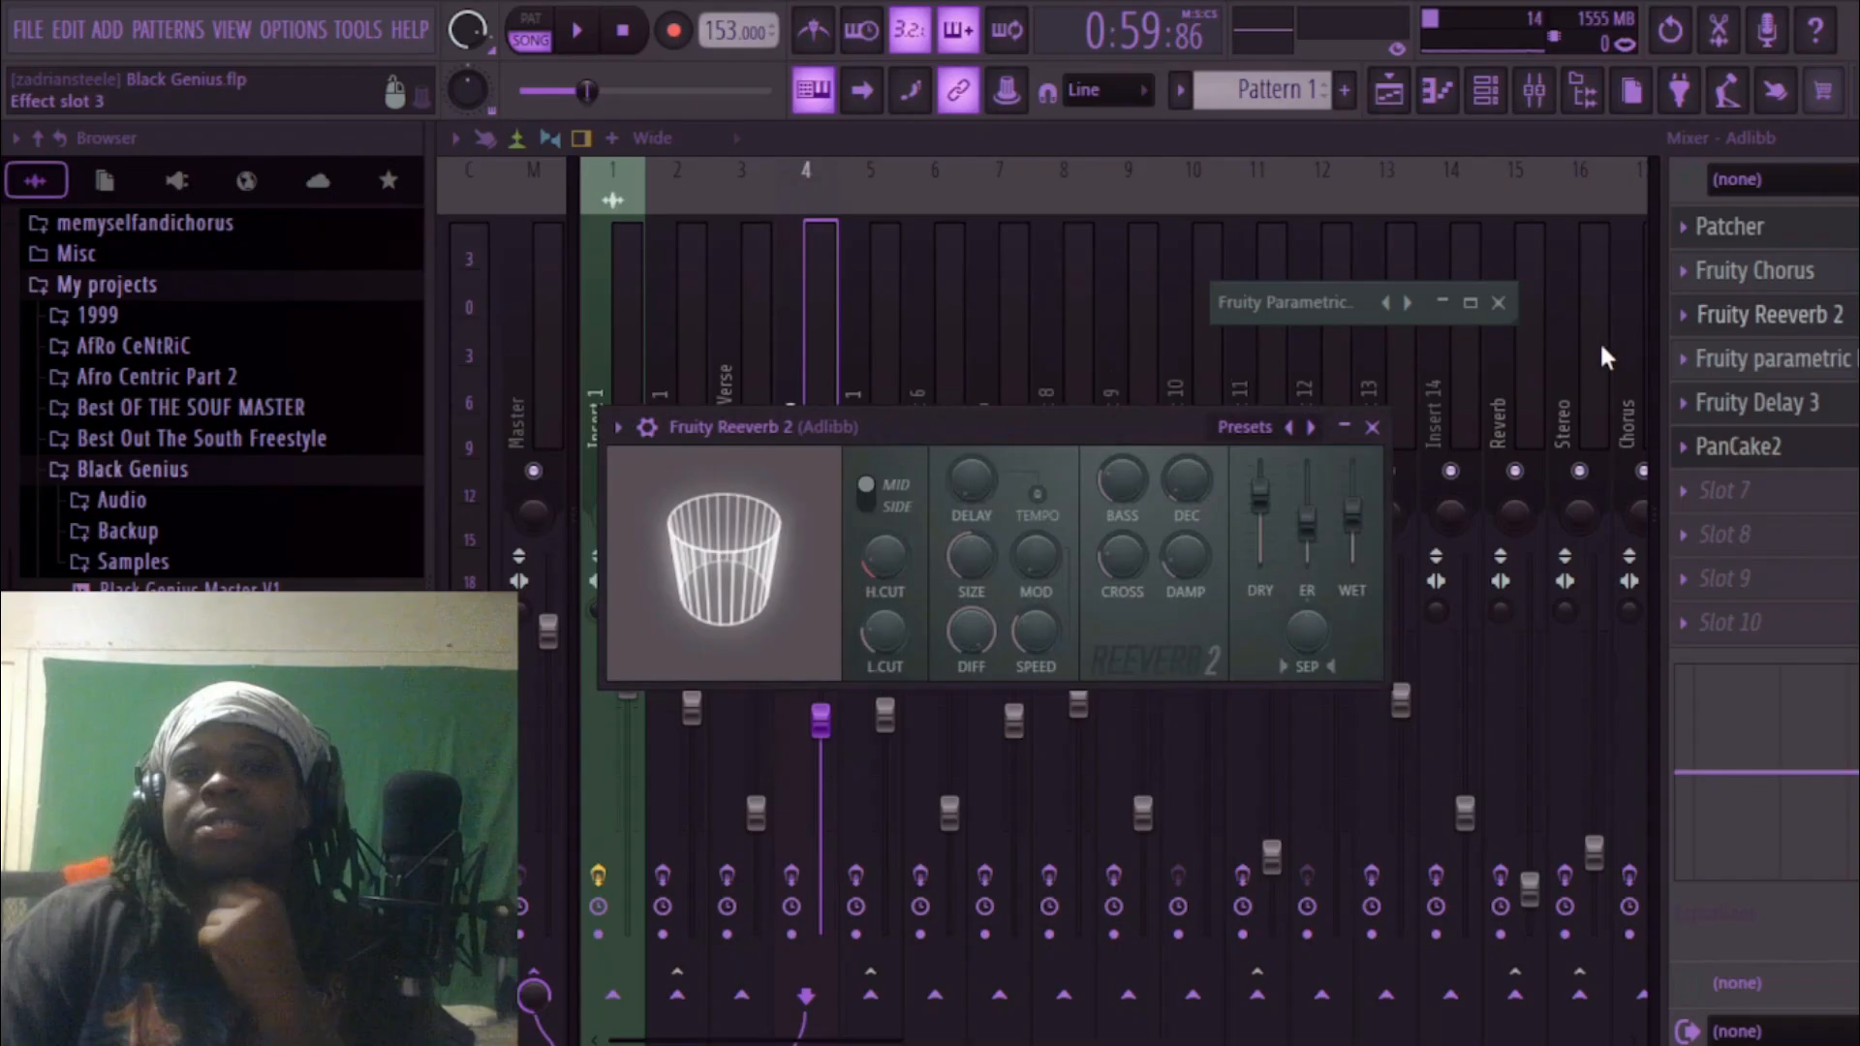
{"action": "left_click", "coordinate": [1251, 428]}
{"action": "left_click", "coordinate": [1322, 445]}
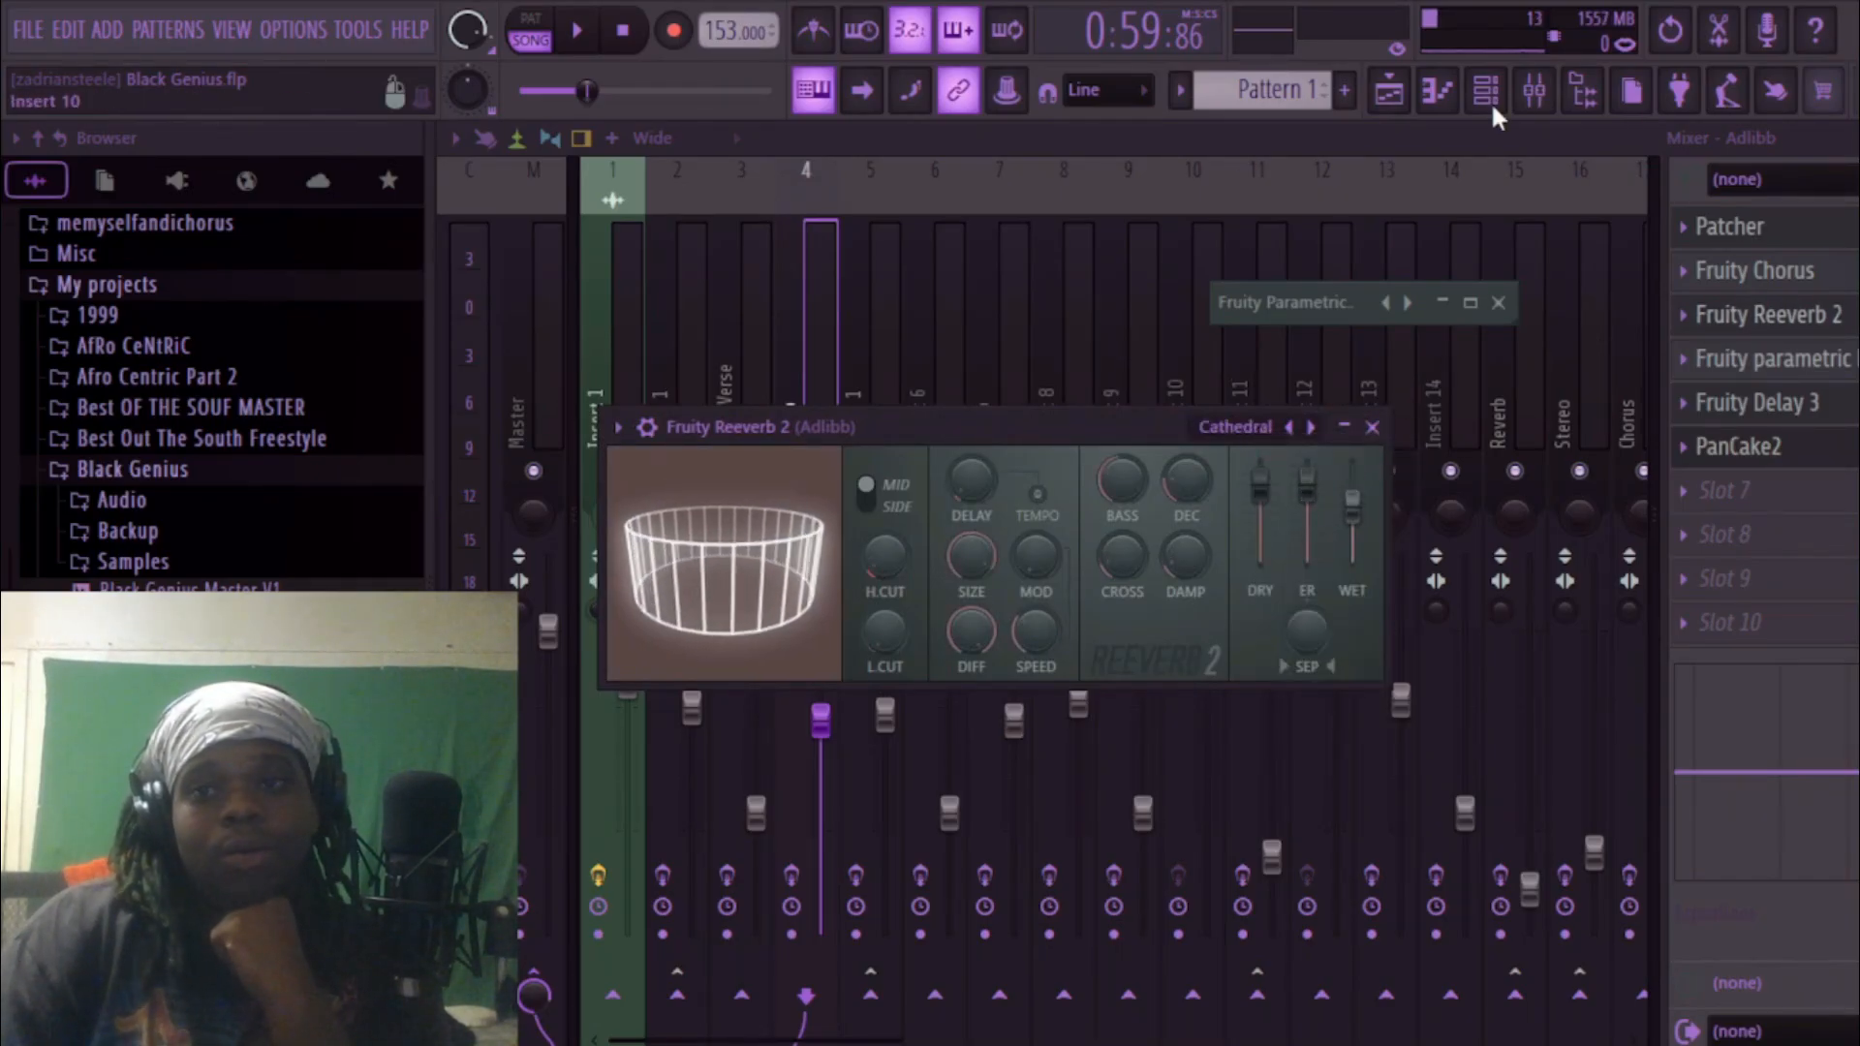
{"action": "left_click", "coordinate": [1673, 32]}
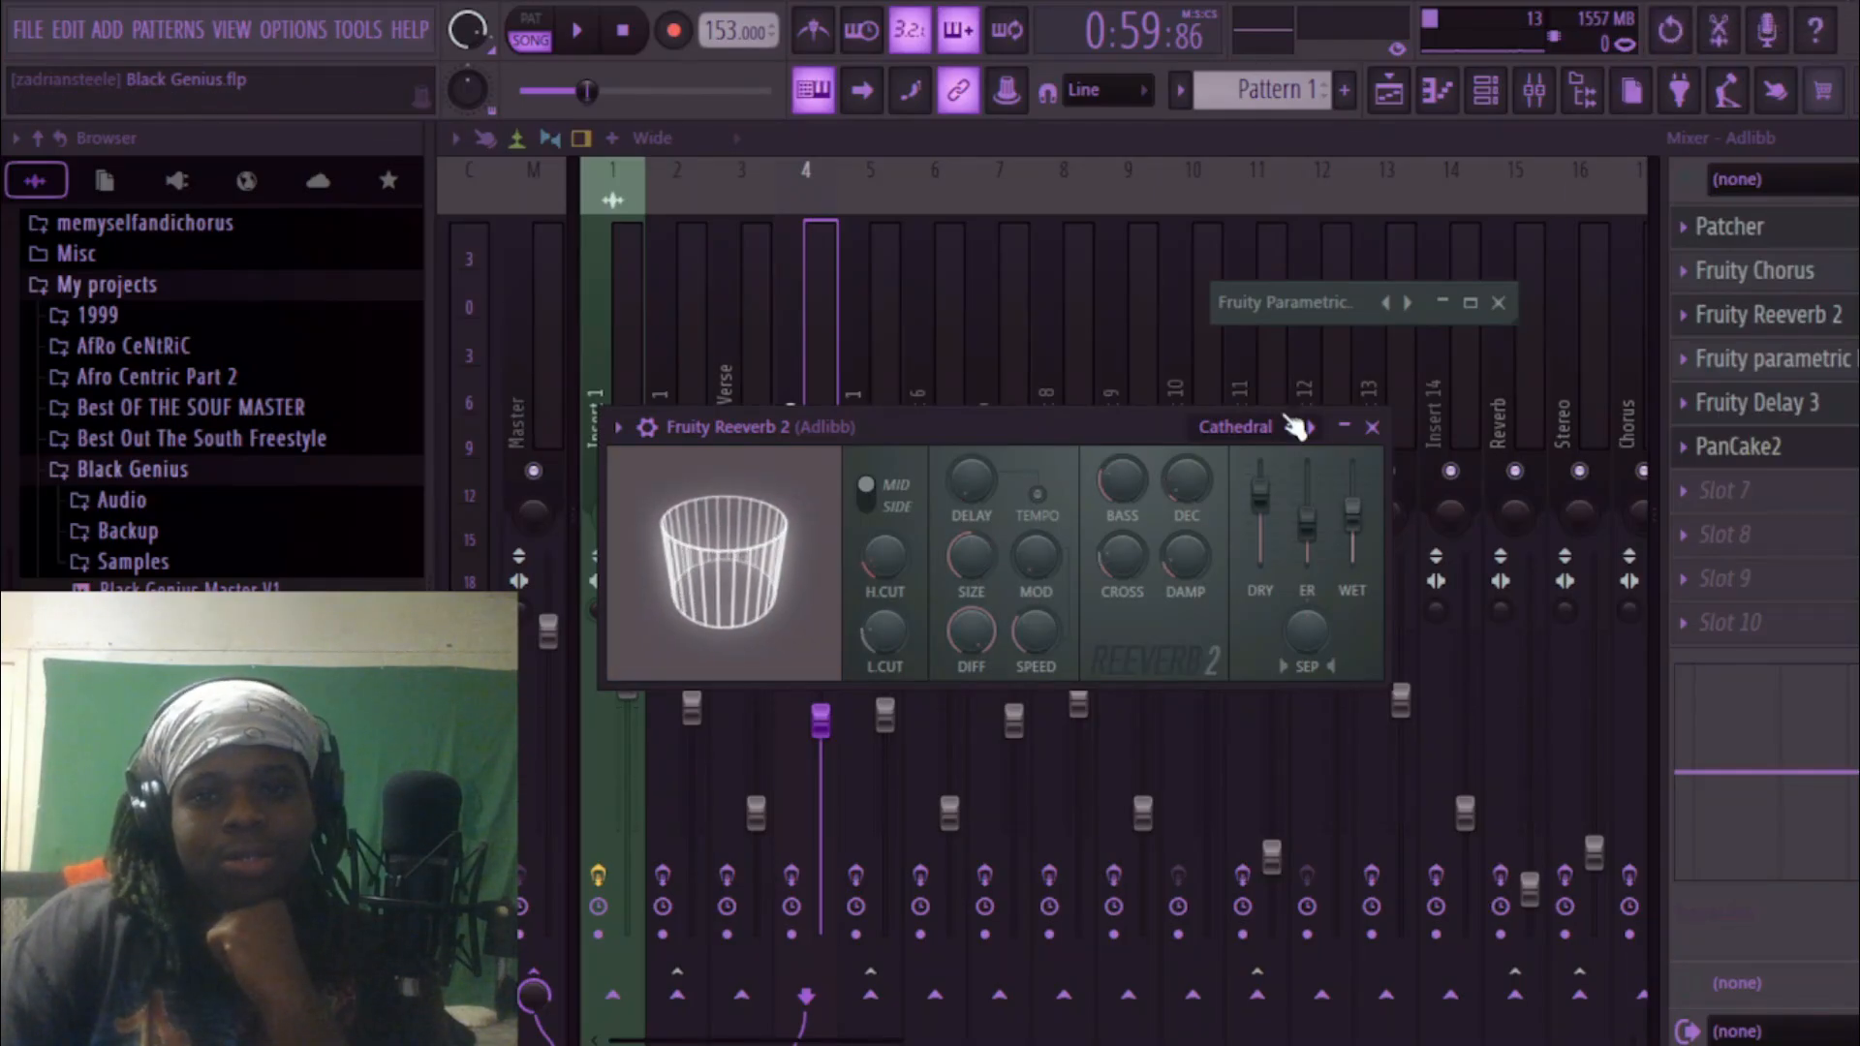
{"action": "left_click", "coordinate": [1344, 426]}
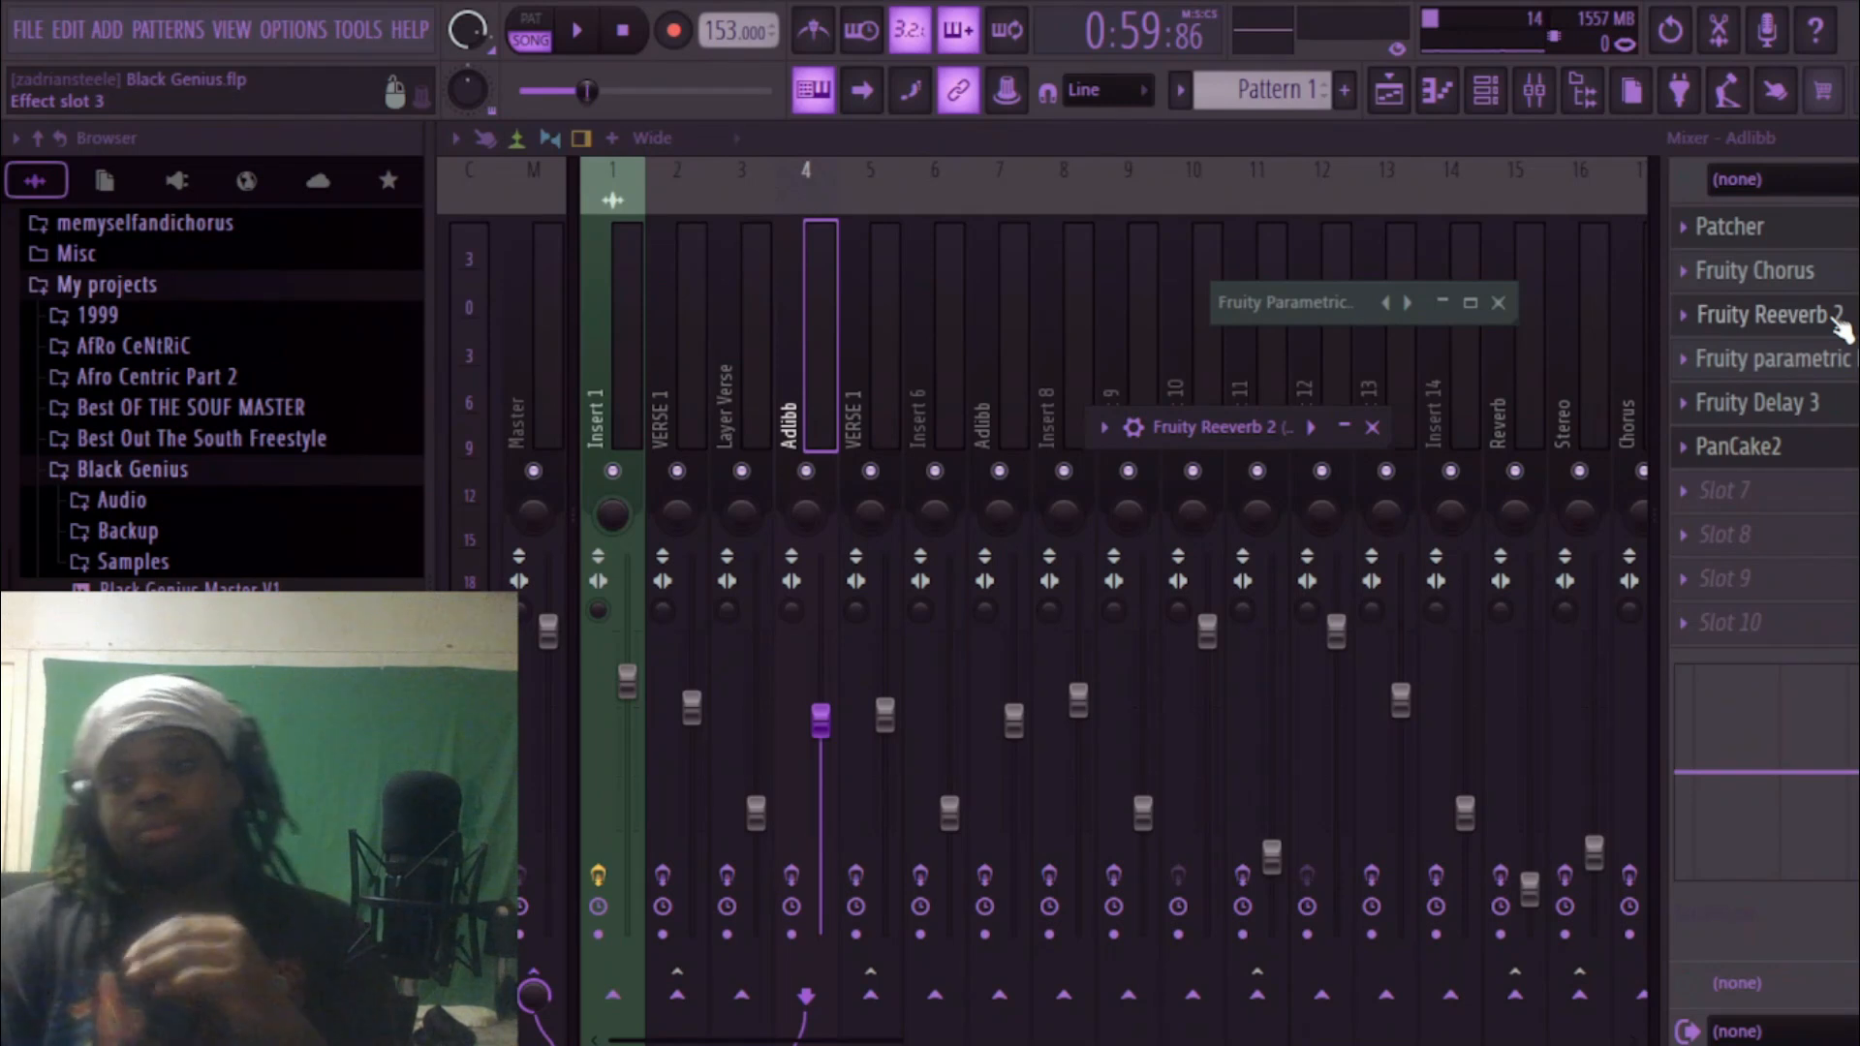
Examine the Adlibb track's Fruity parametric EQ 2 curve in slot 4 and its PanCake2 panning pattern.
{"action": "left_click", "coordinate": [1797, 373]}
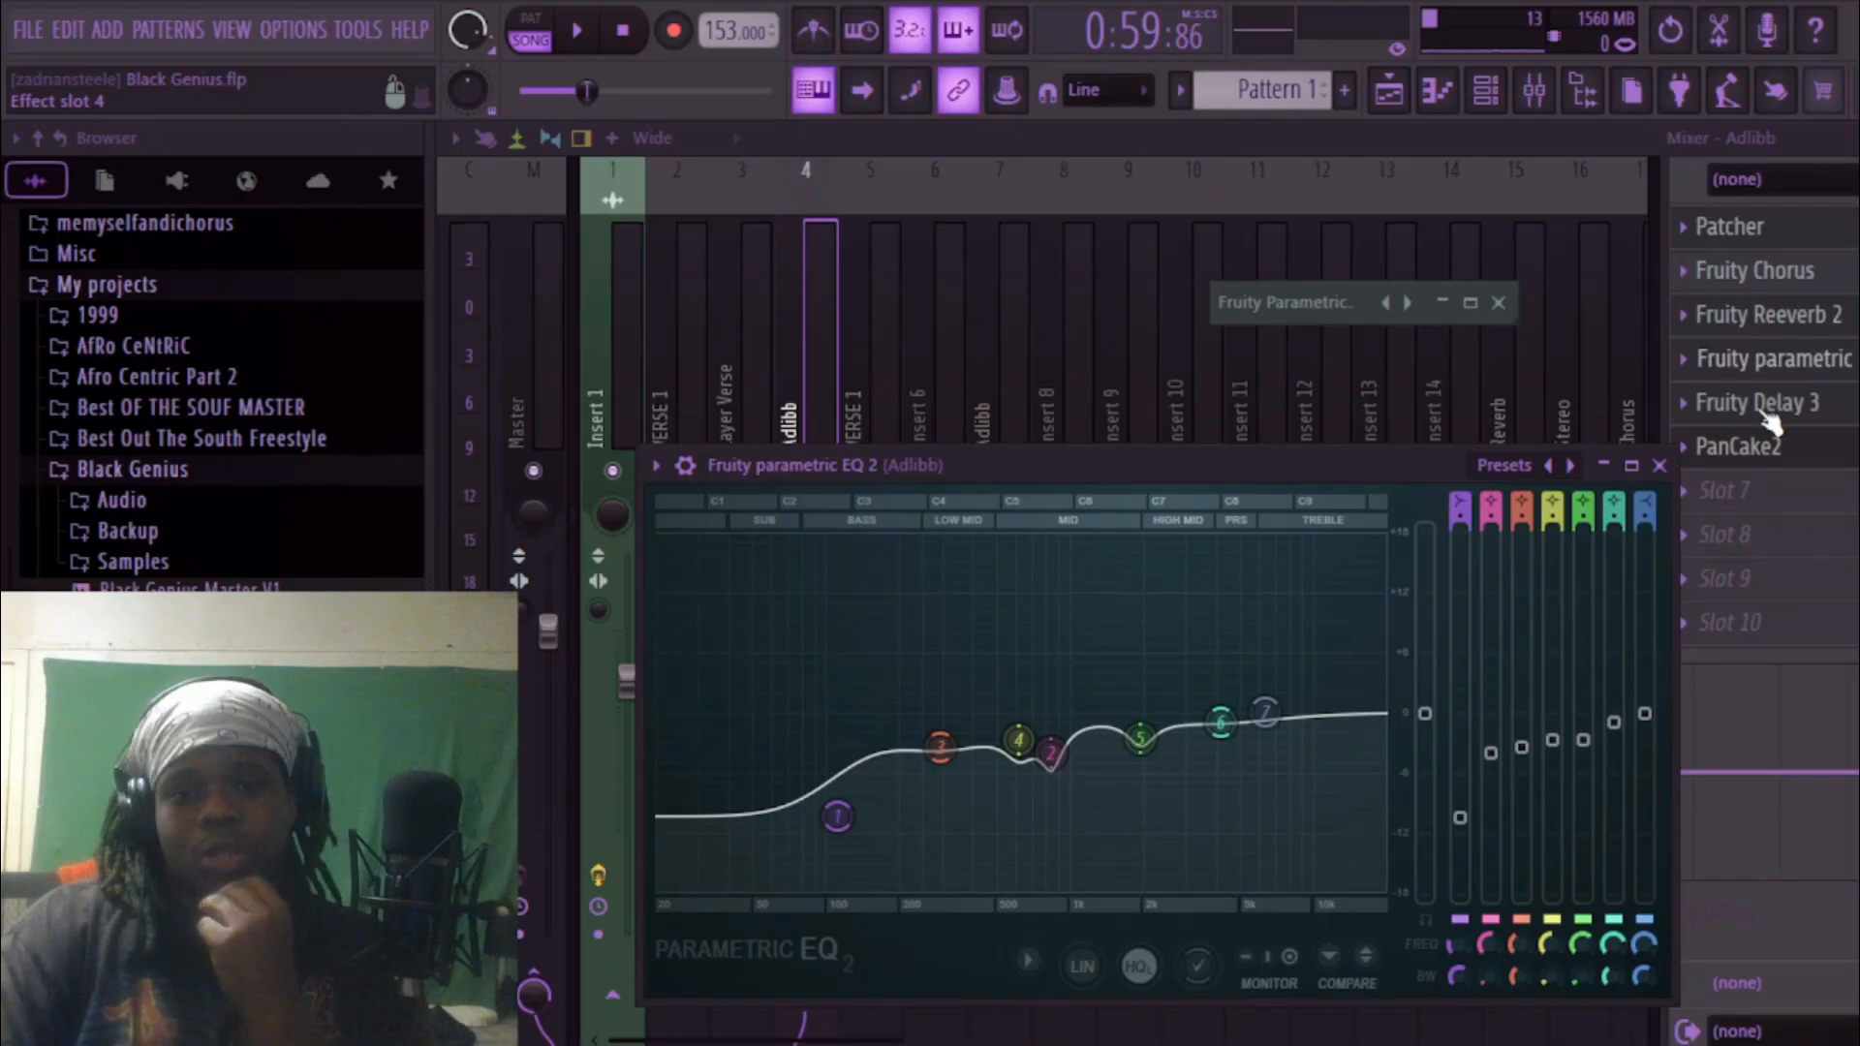
{"action": "left_click", "coordinate": [1627, 466]}
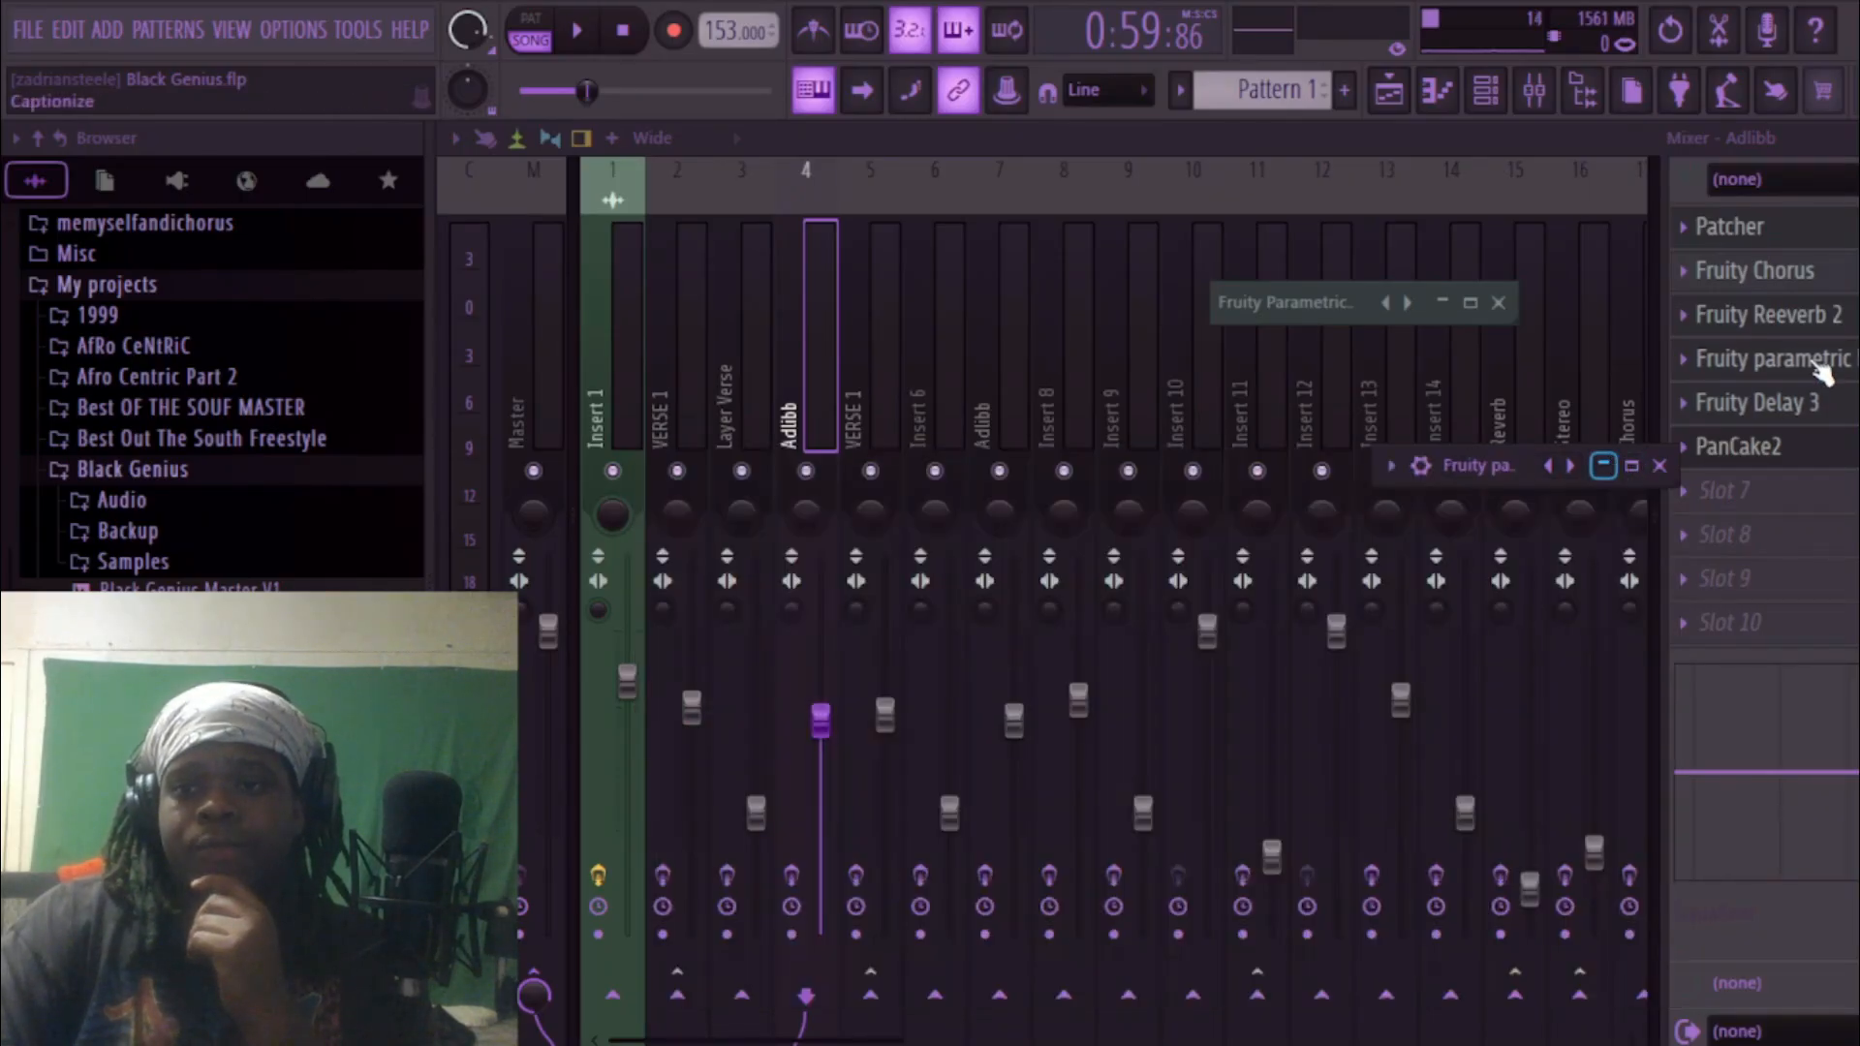
{"action": "left_click", "coordinate": [1756, 459]}
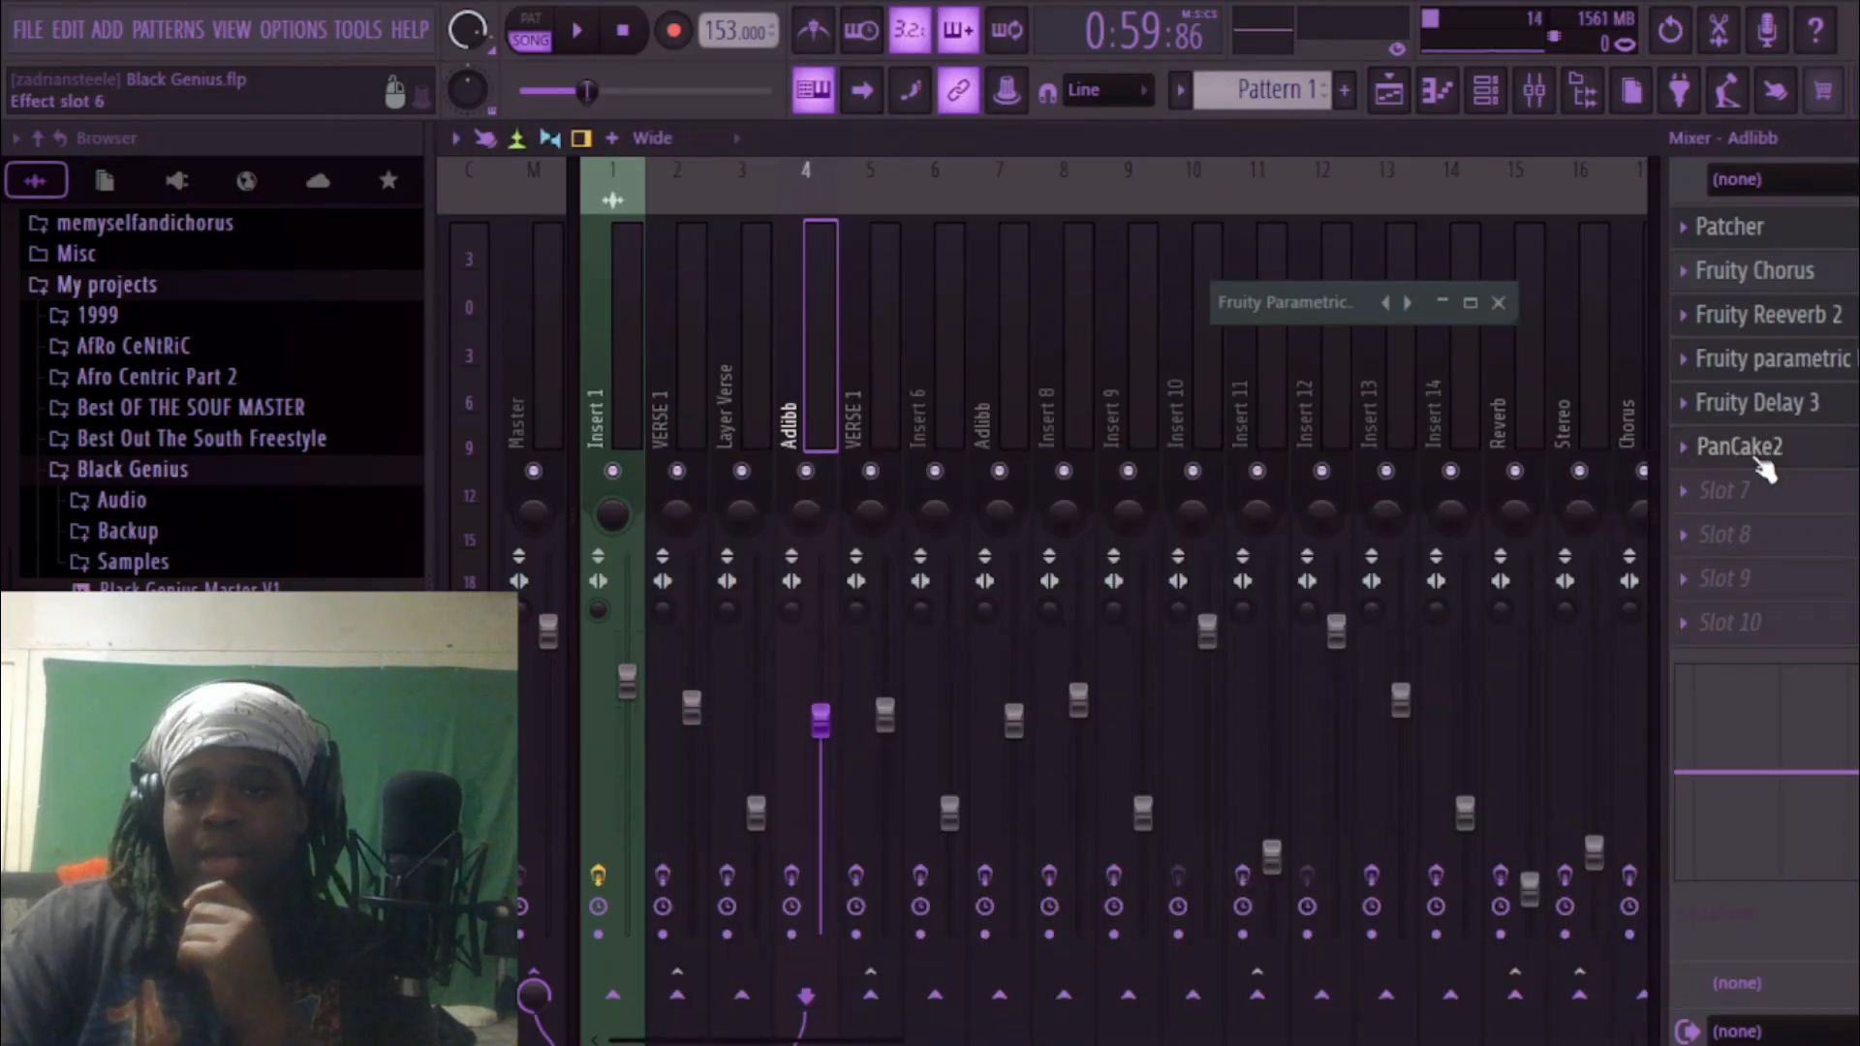
{"action": "left_click", "coordinate": [1759, 463]}
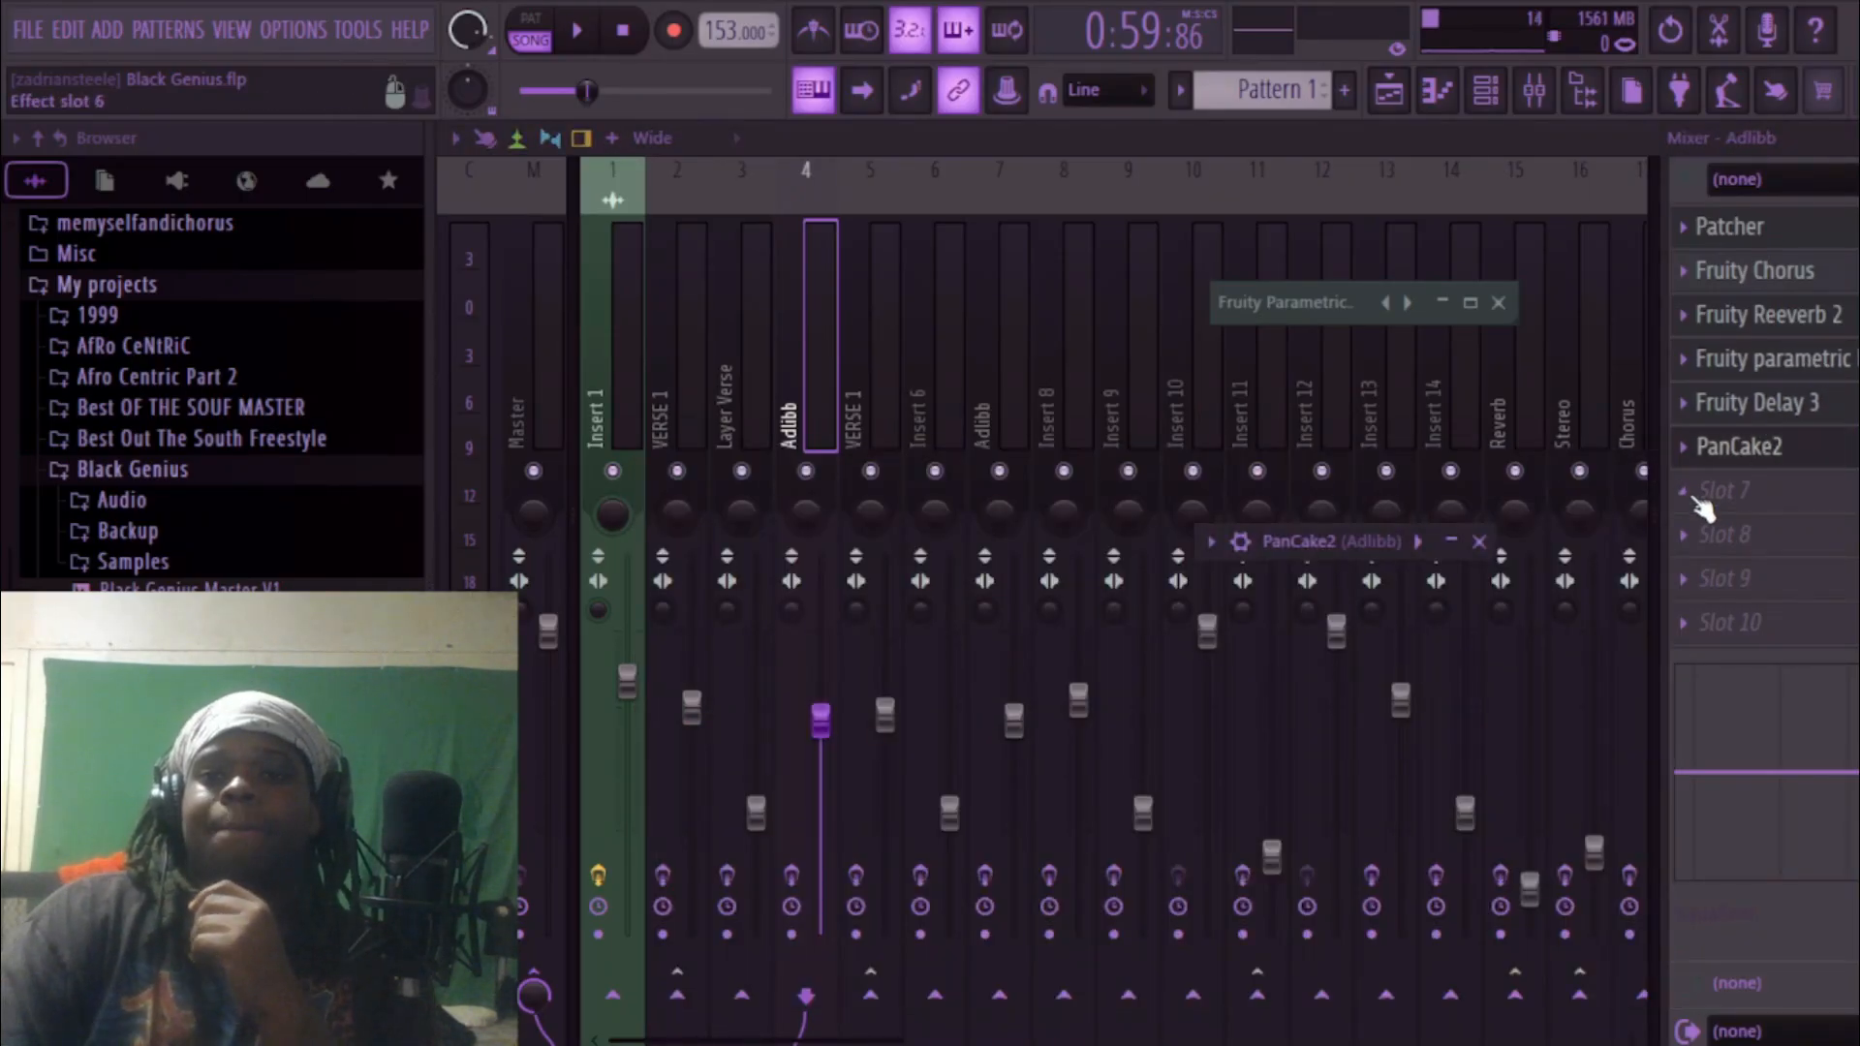
{"action": "left_click", "coordinate": [1453, 541]}
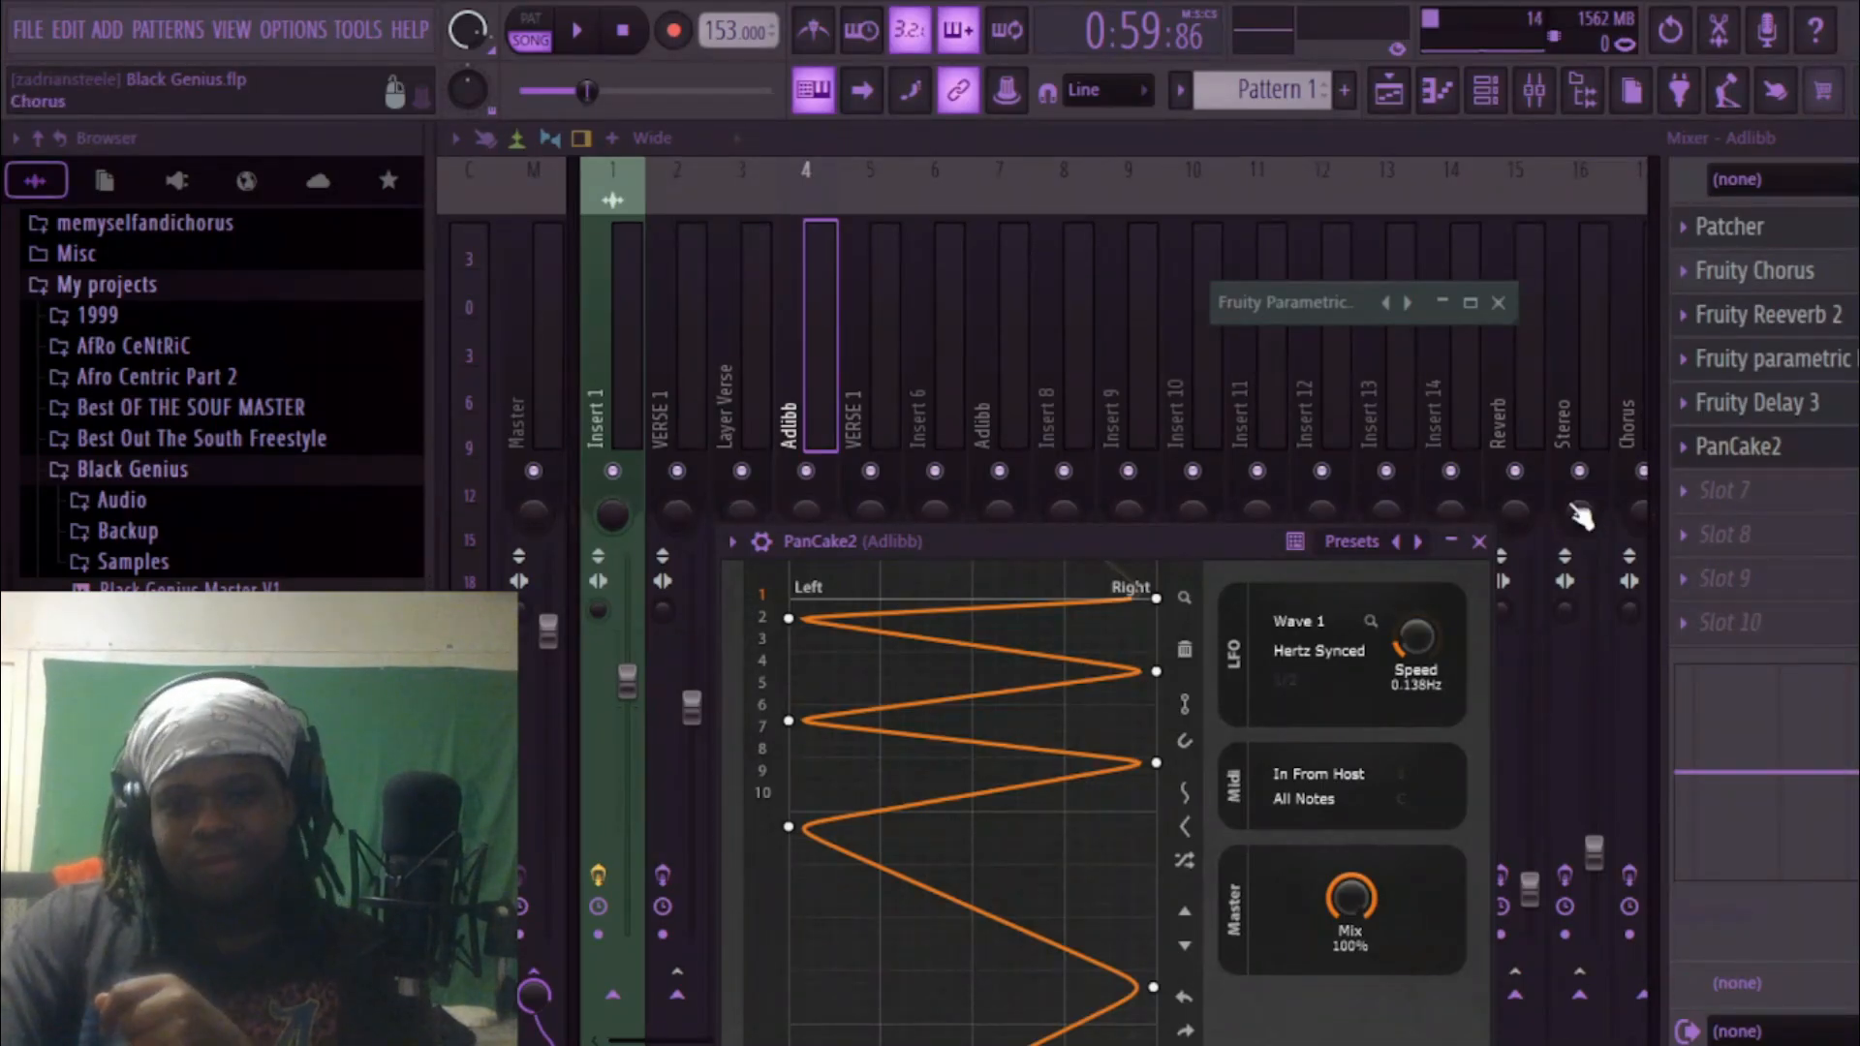
{"action": "left_click", "coordinate": [1452, 543]}
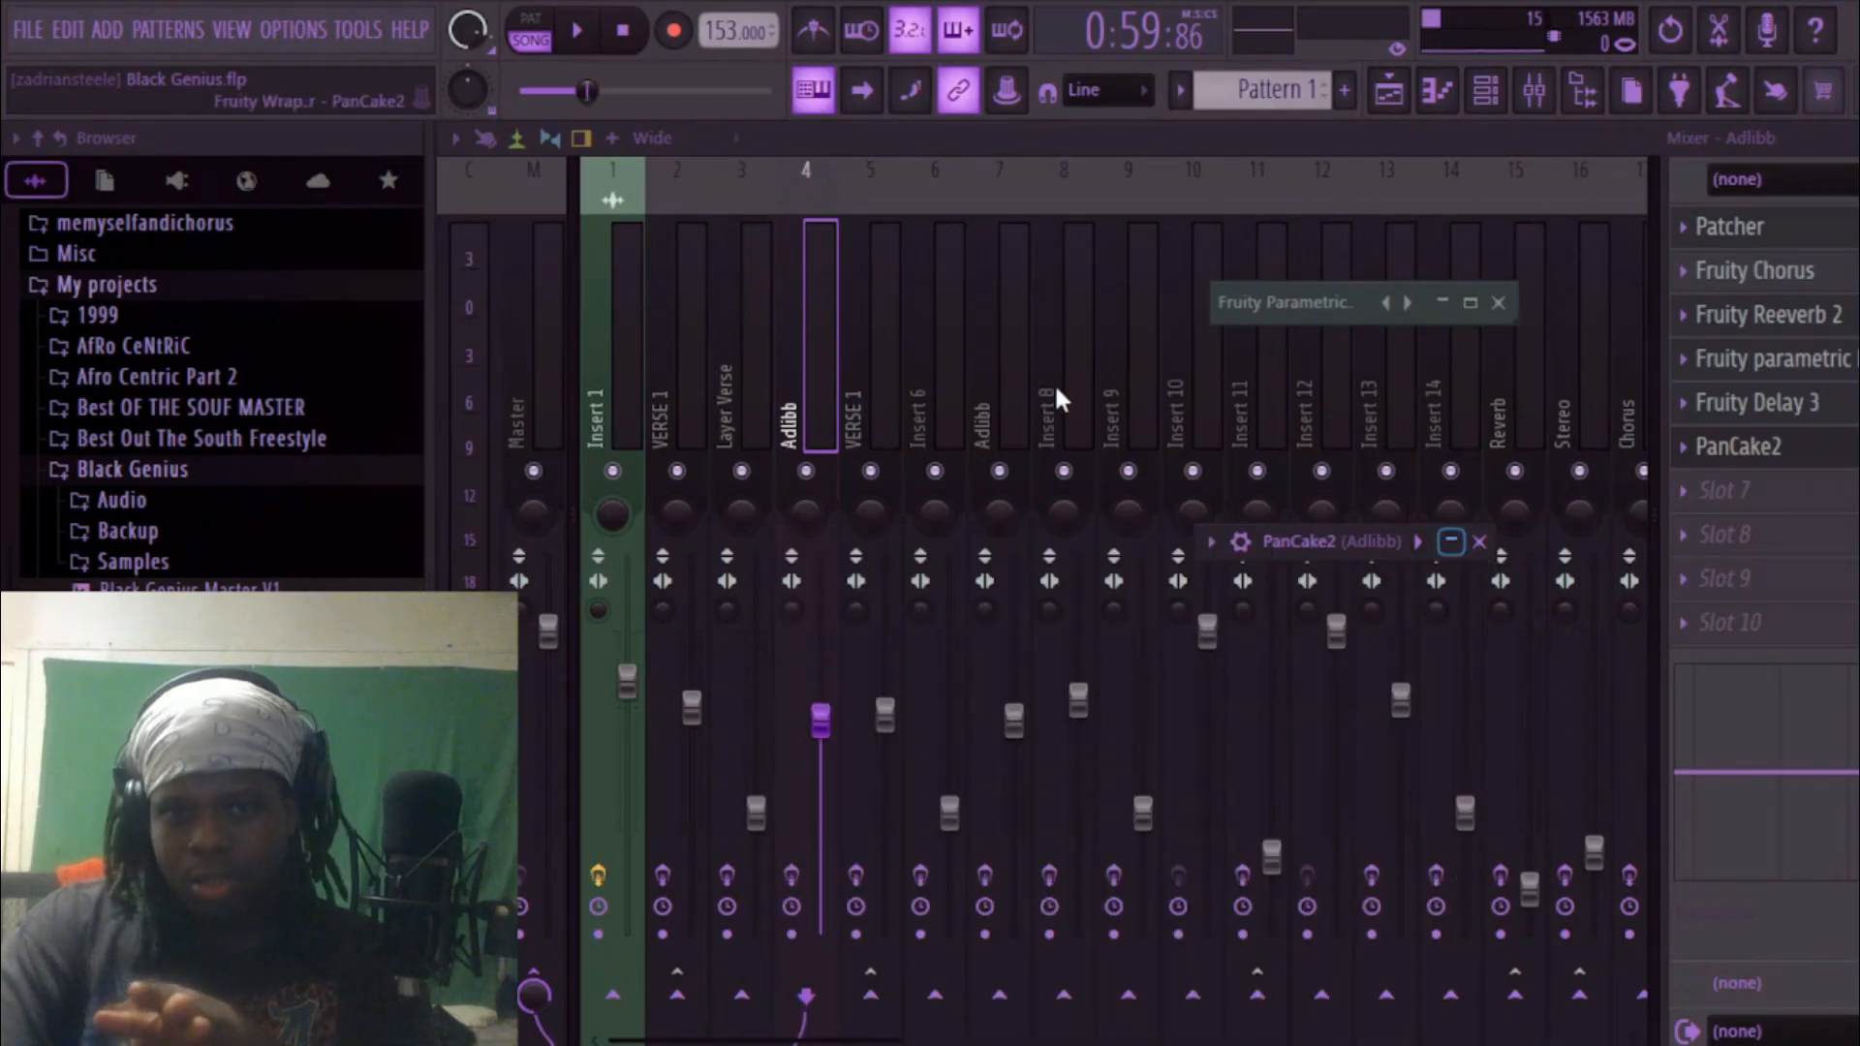
Review the effect chains of VERSE 1 on track 5, Insert 6 and Adlibb on track 7 against VERSE 1 on track 2.
{"action": "left_click", "coordinate": [848, 382]}
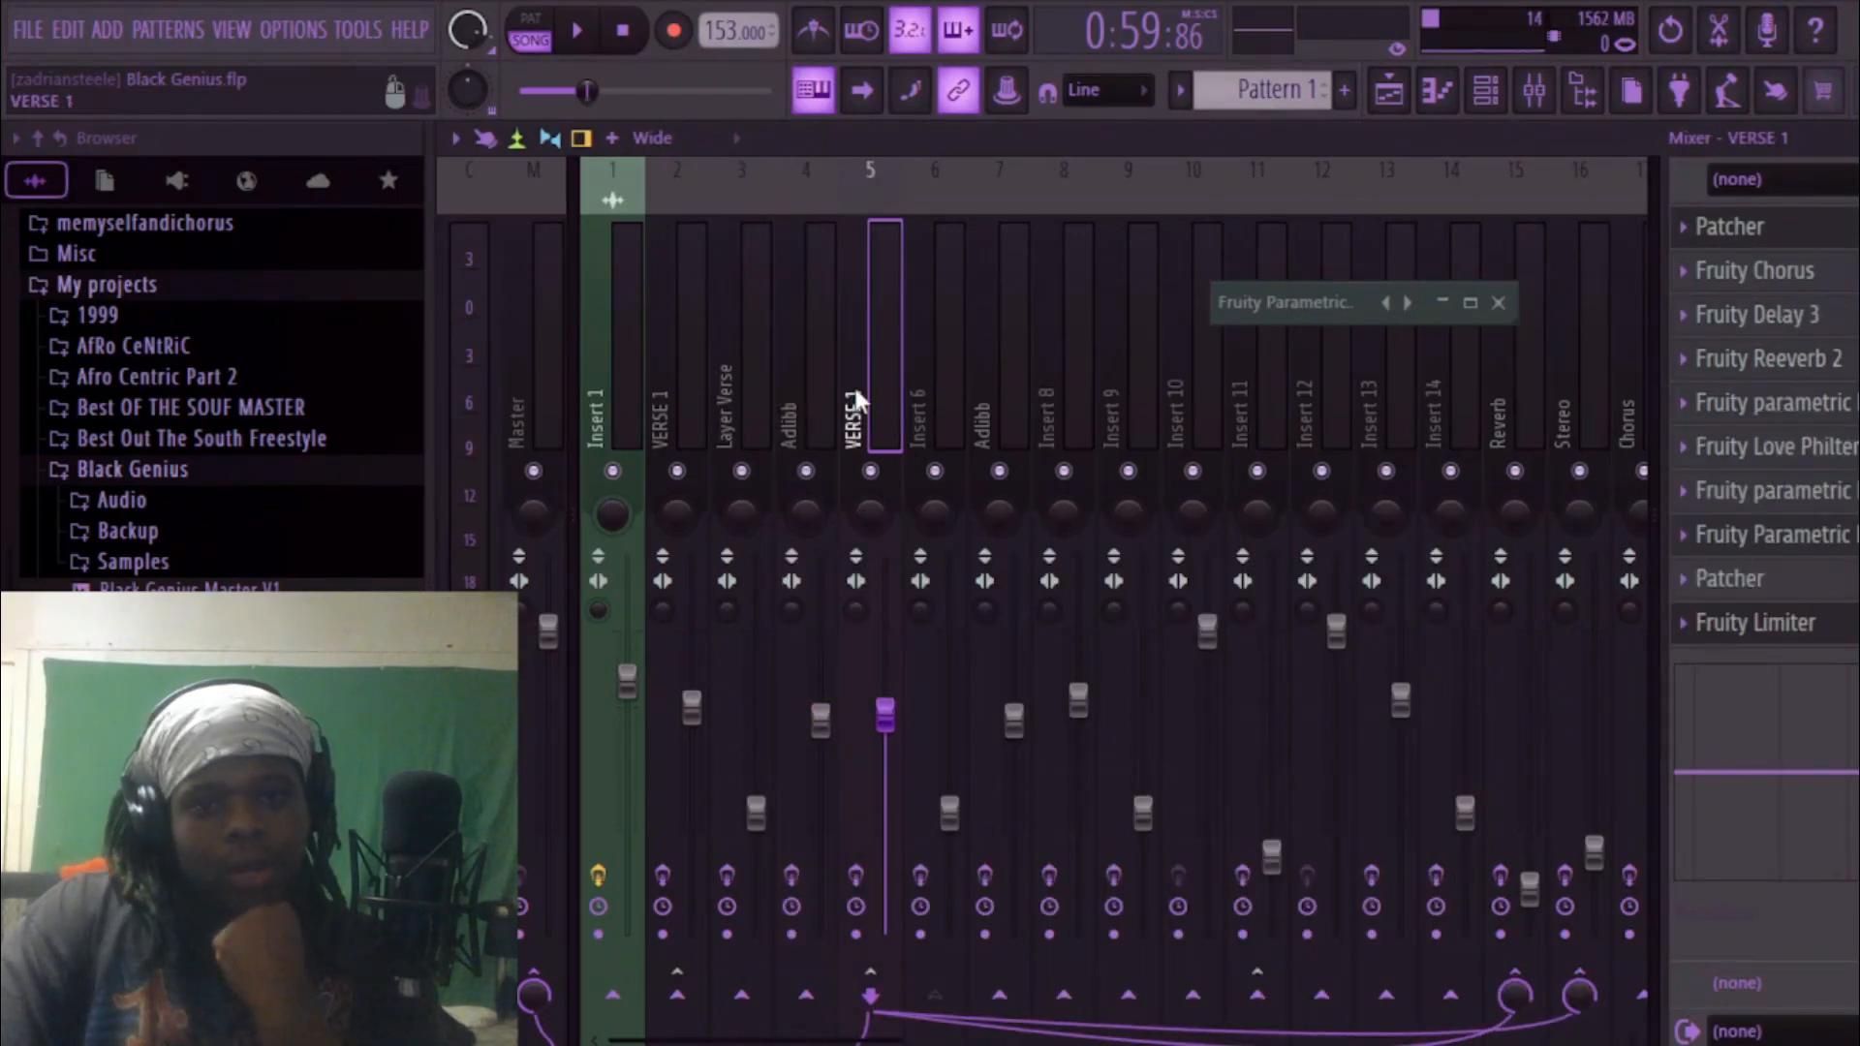
{"action": "left_click", "coordinate": [925, 397]}
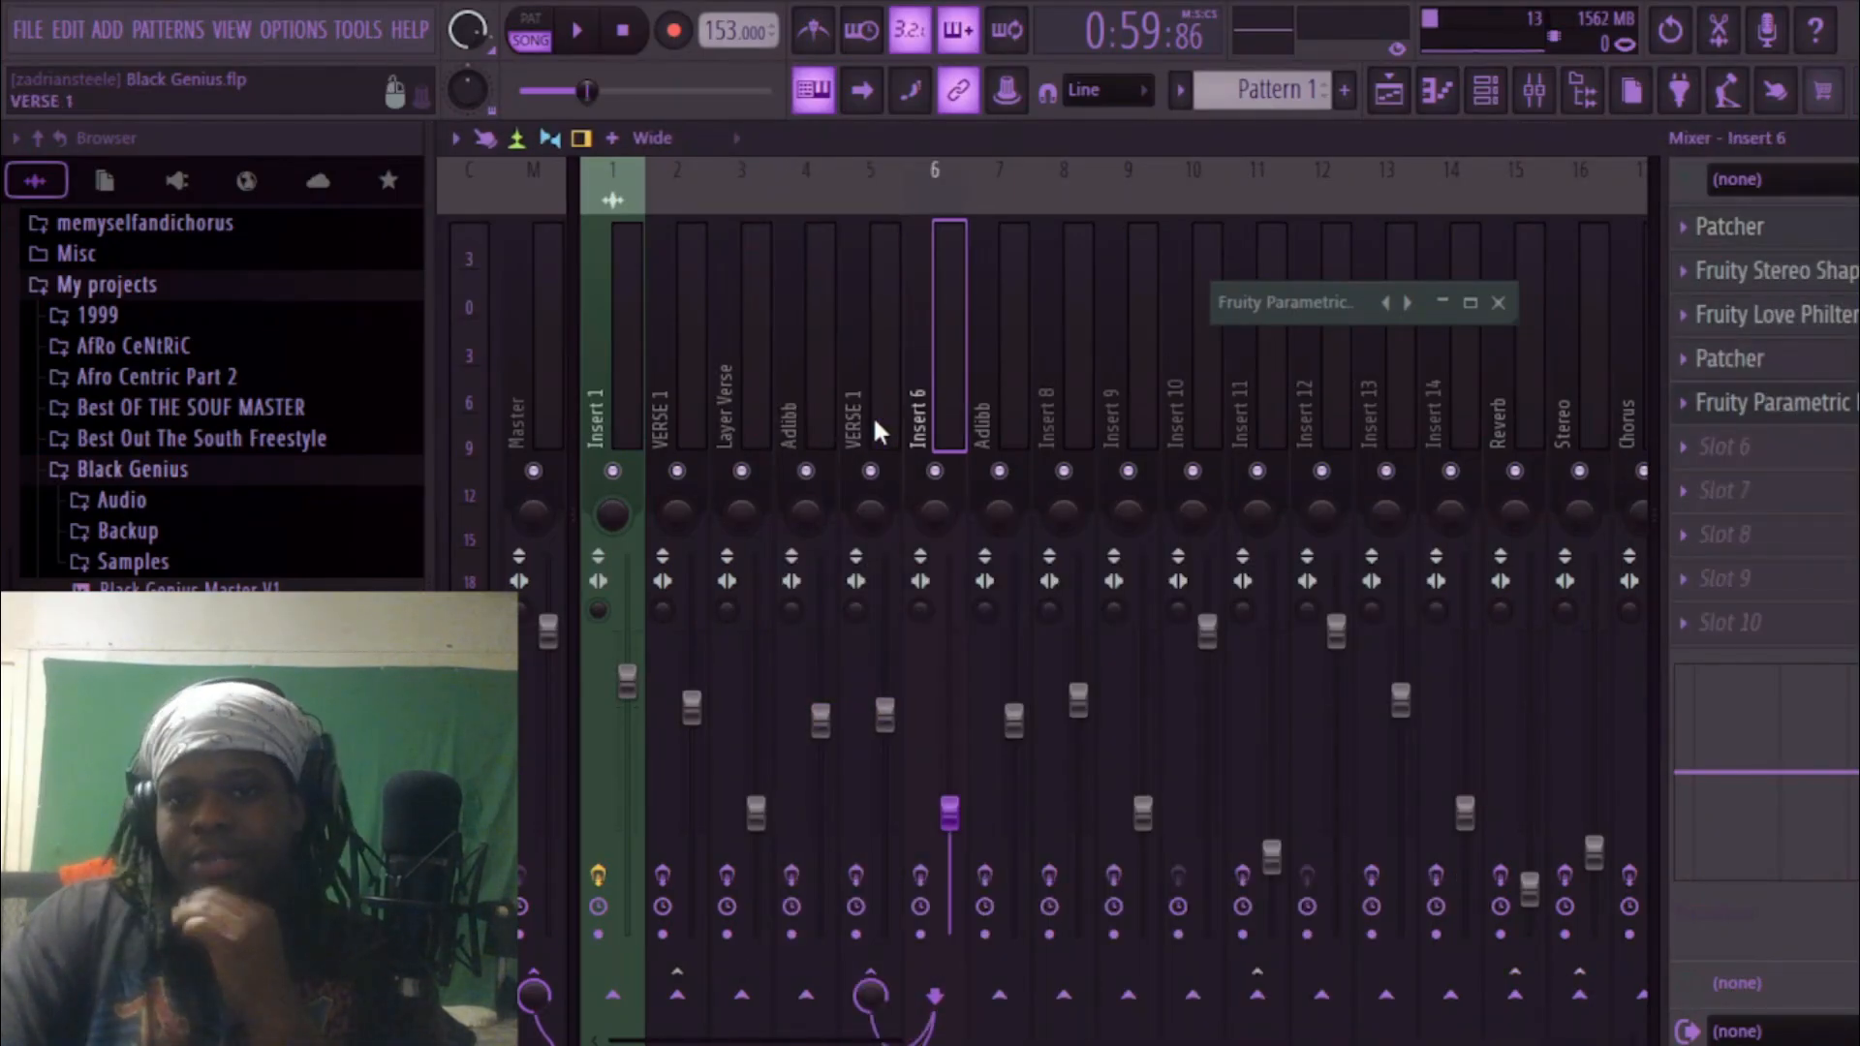
{"action": "left_click", "coordinate": [993, 392]}
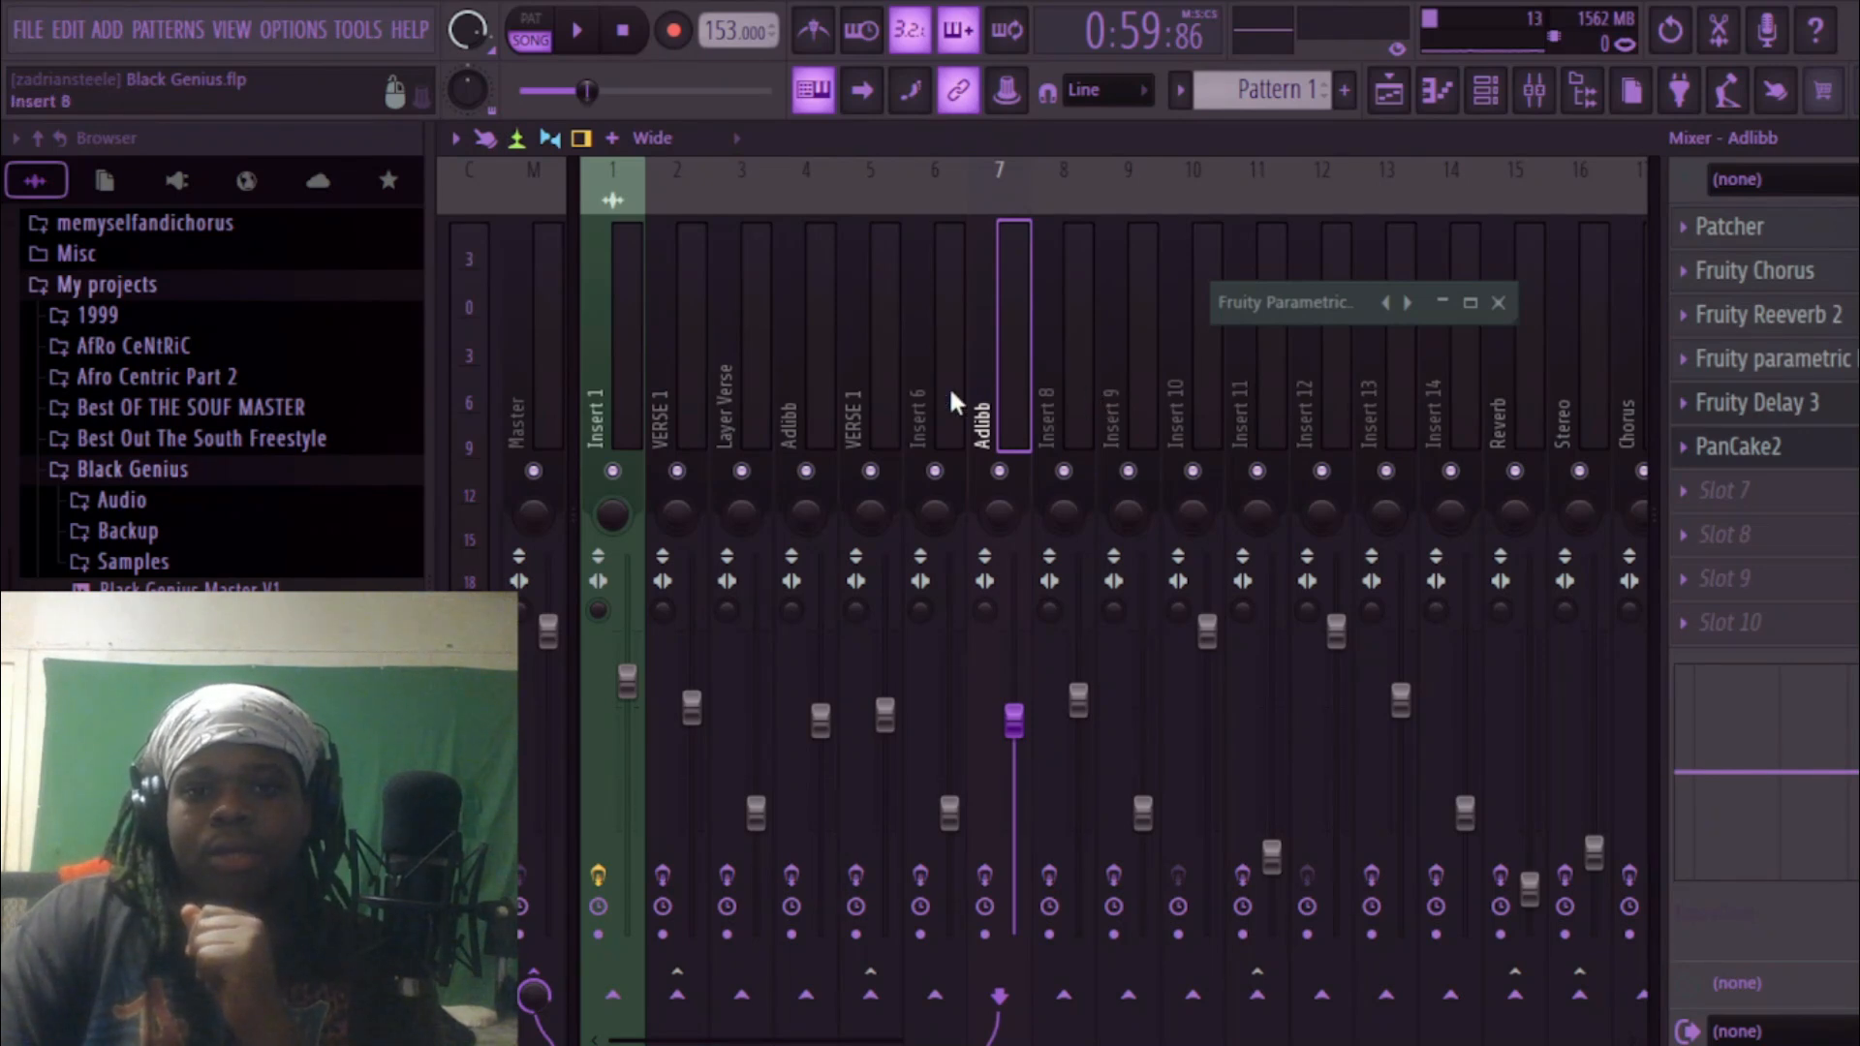
{"action": "left_click", "coordinate": [669, 416]}
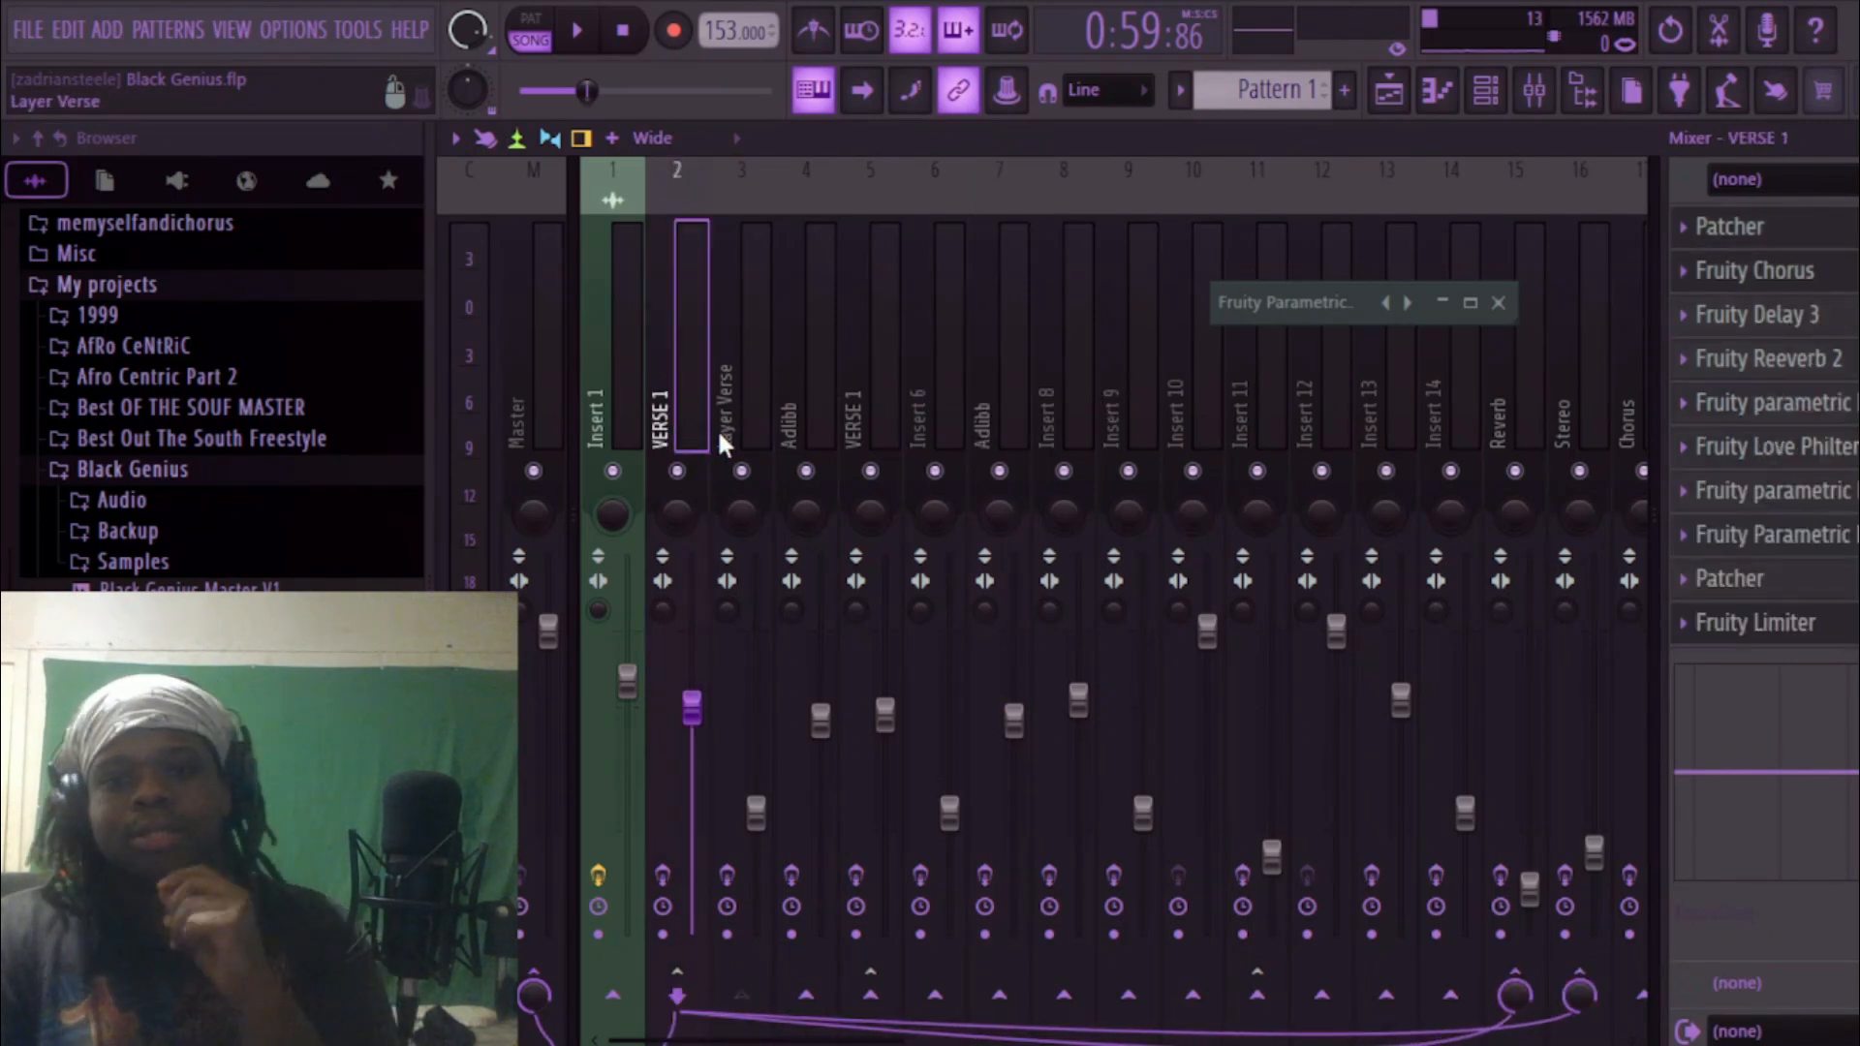
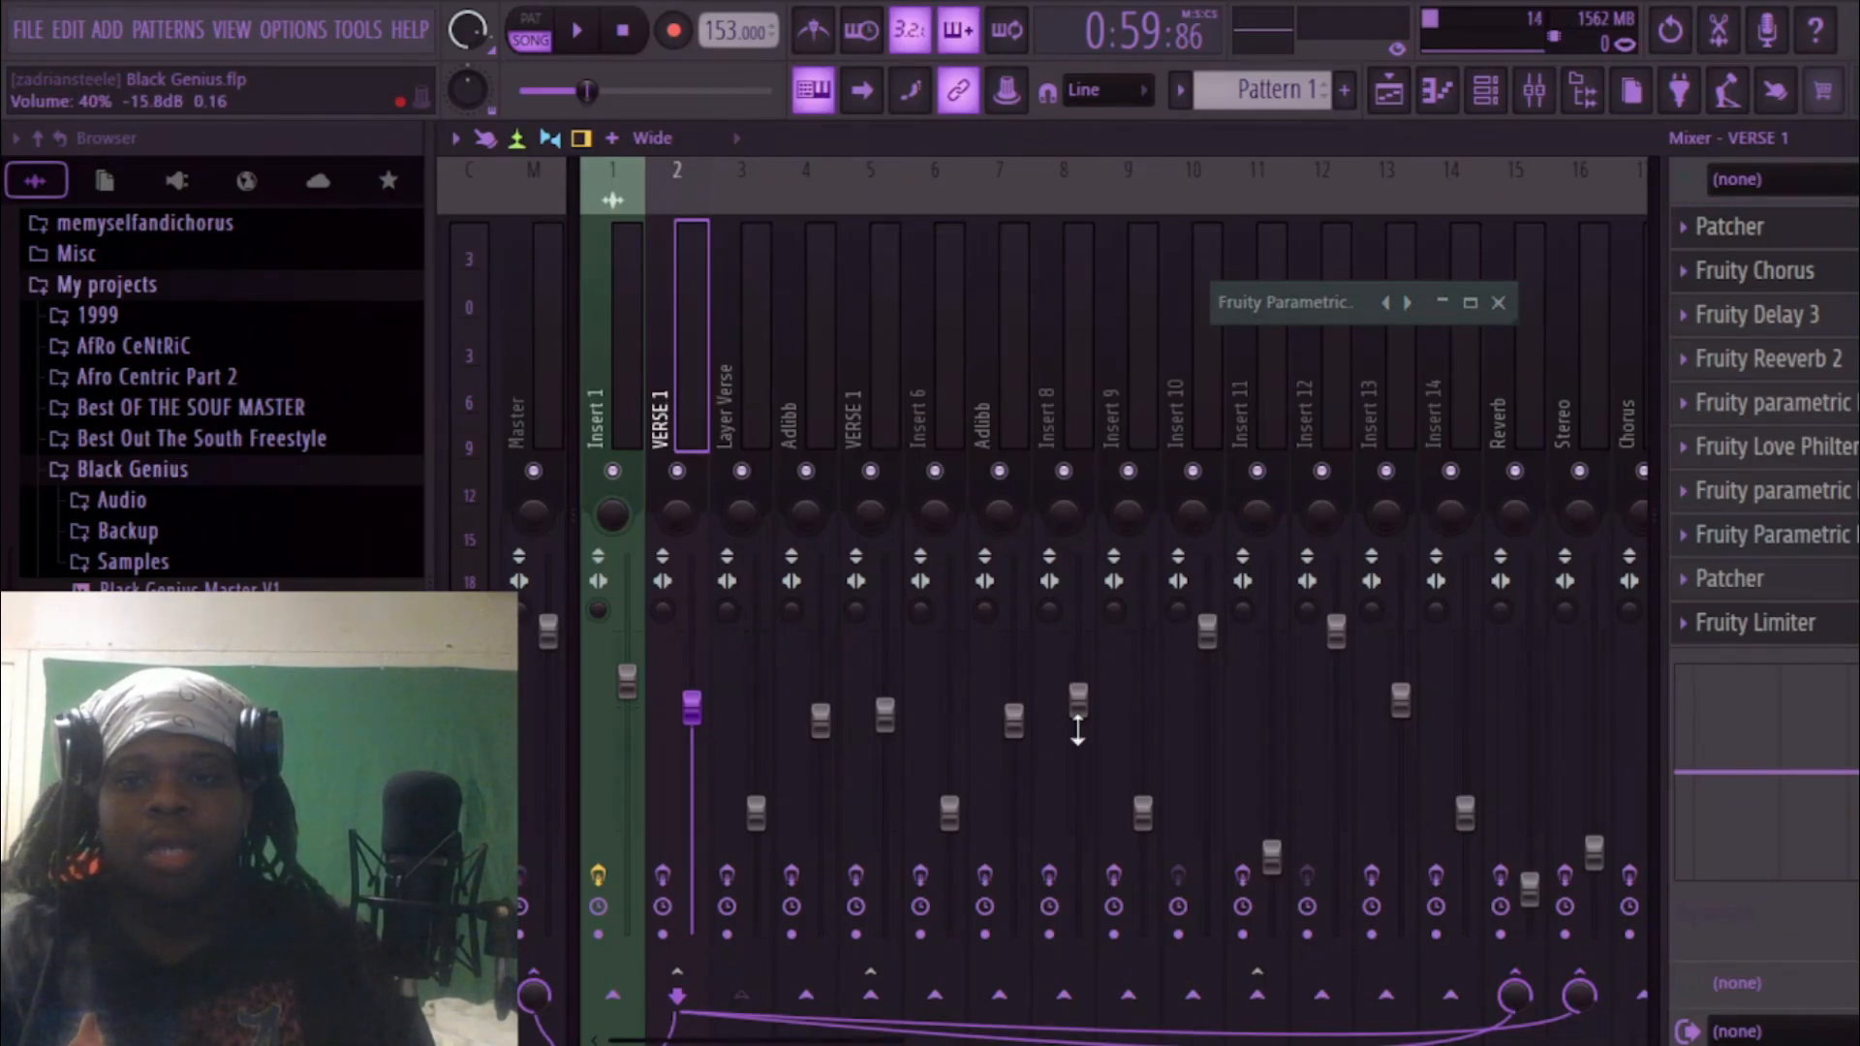
Review the effect chains on the Stereo, Reverb and Chorus mixer tracks.
{"action": "left_click", "coordinate": [1573, 399]}
{"action": "left_click", "coordinate": [1515, 414]}
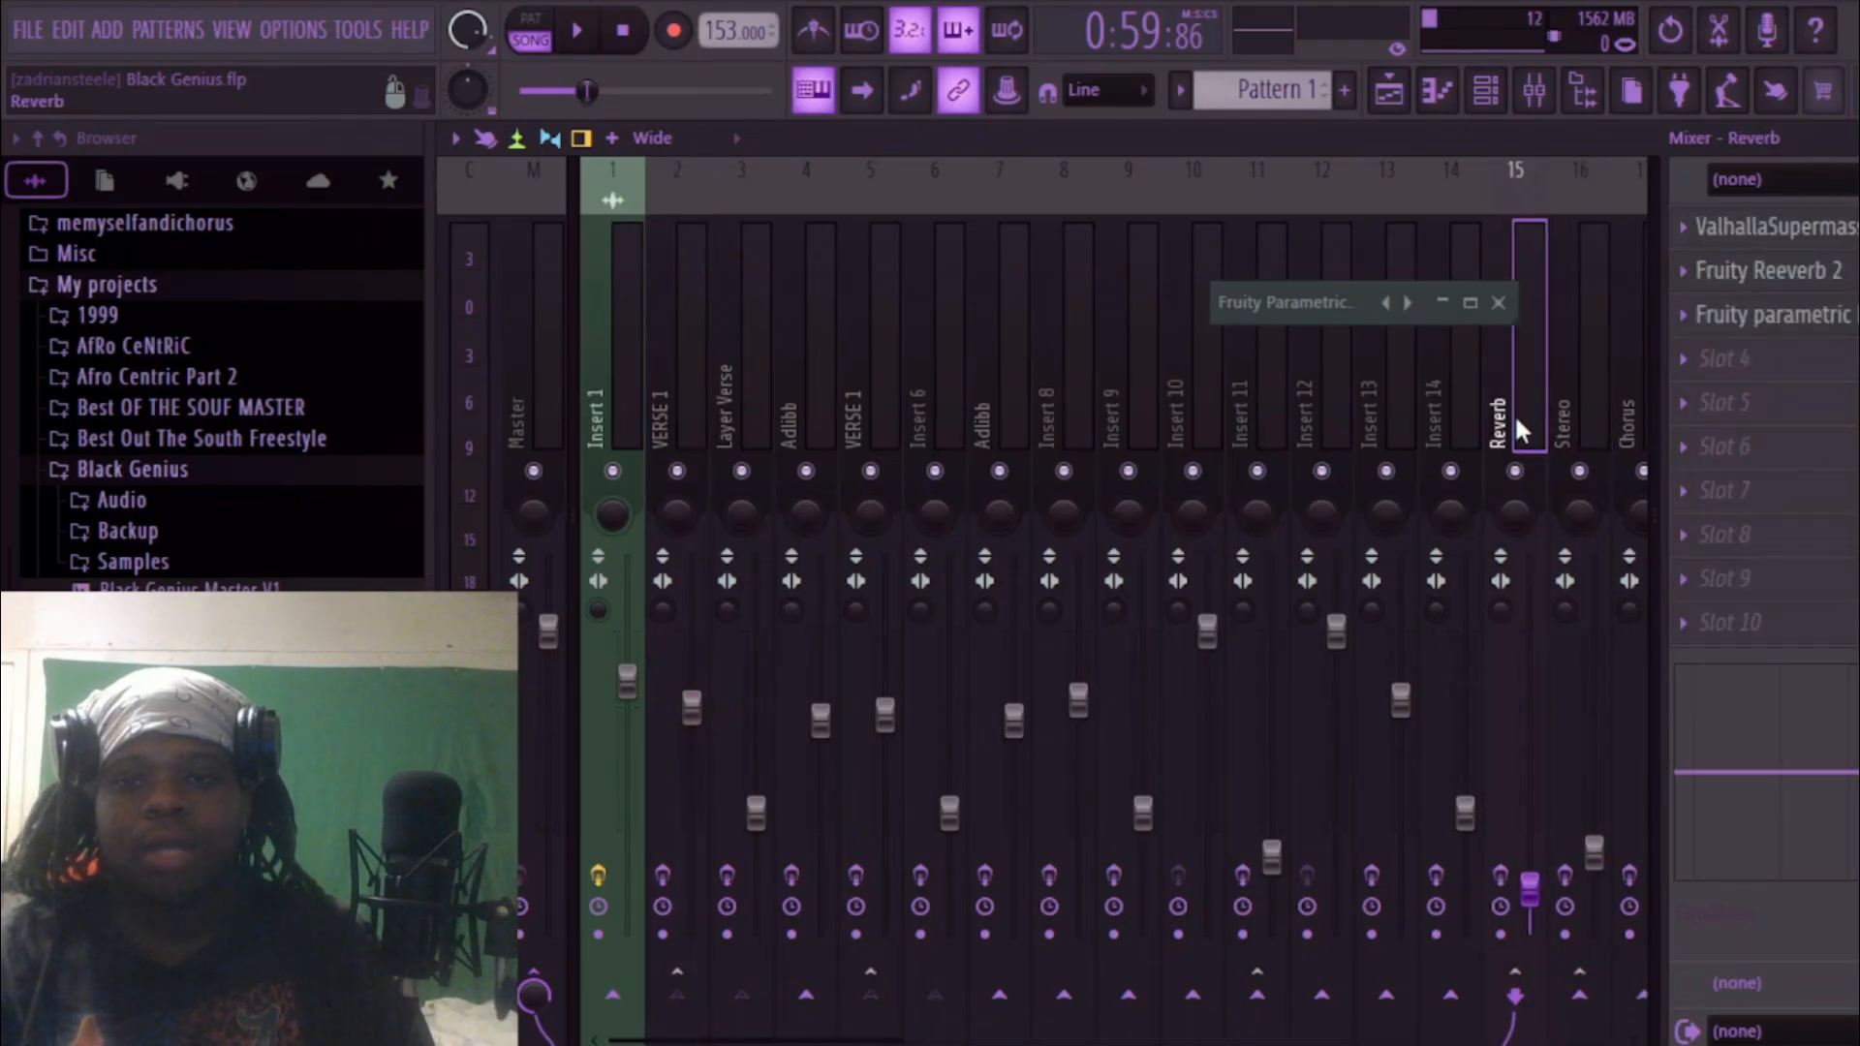
{"action": "left_click", "coordinate": [1630, 412]}
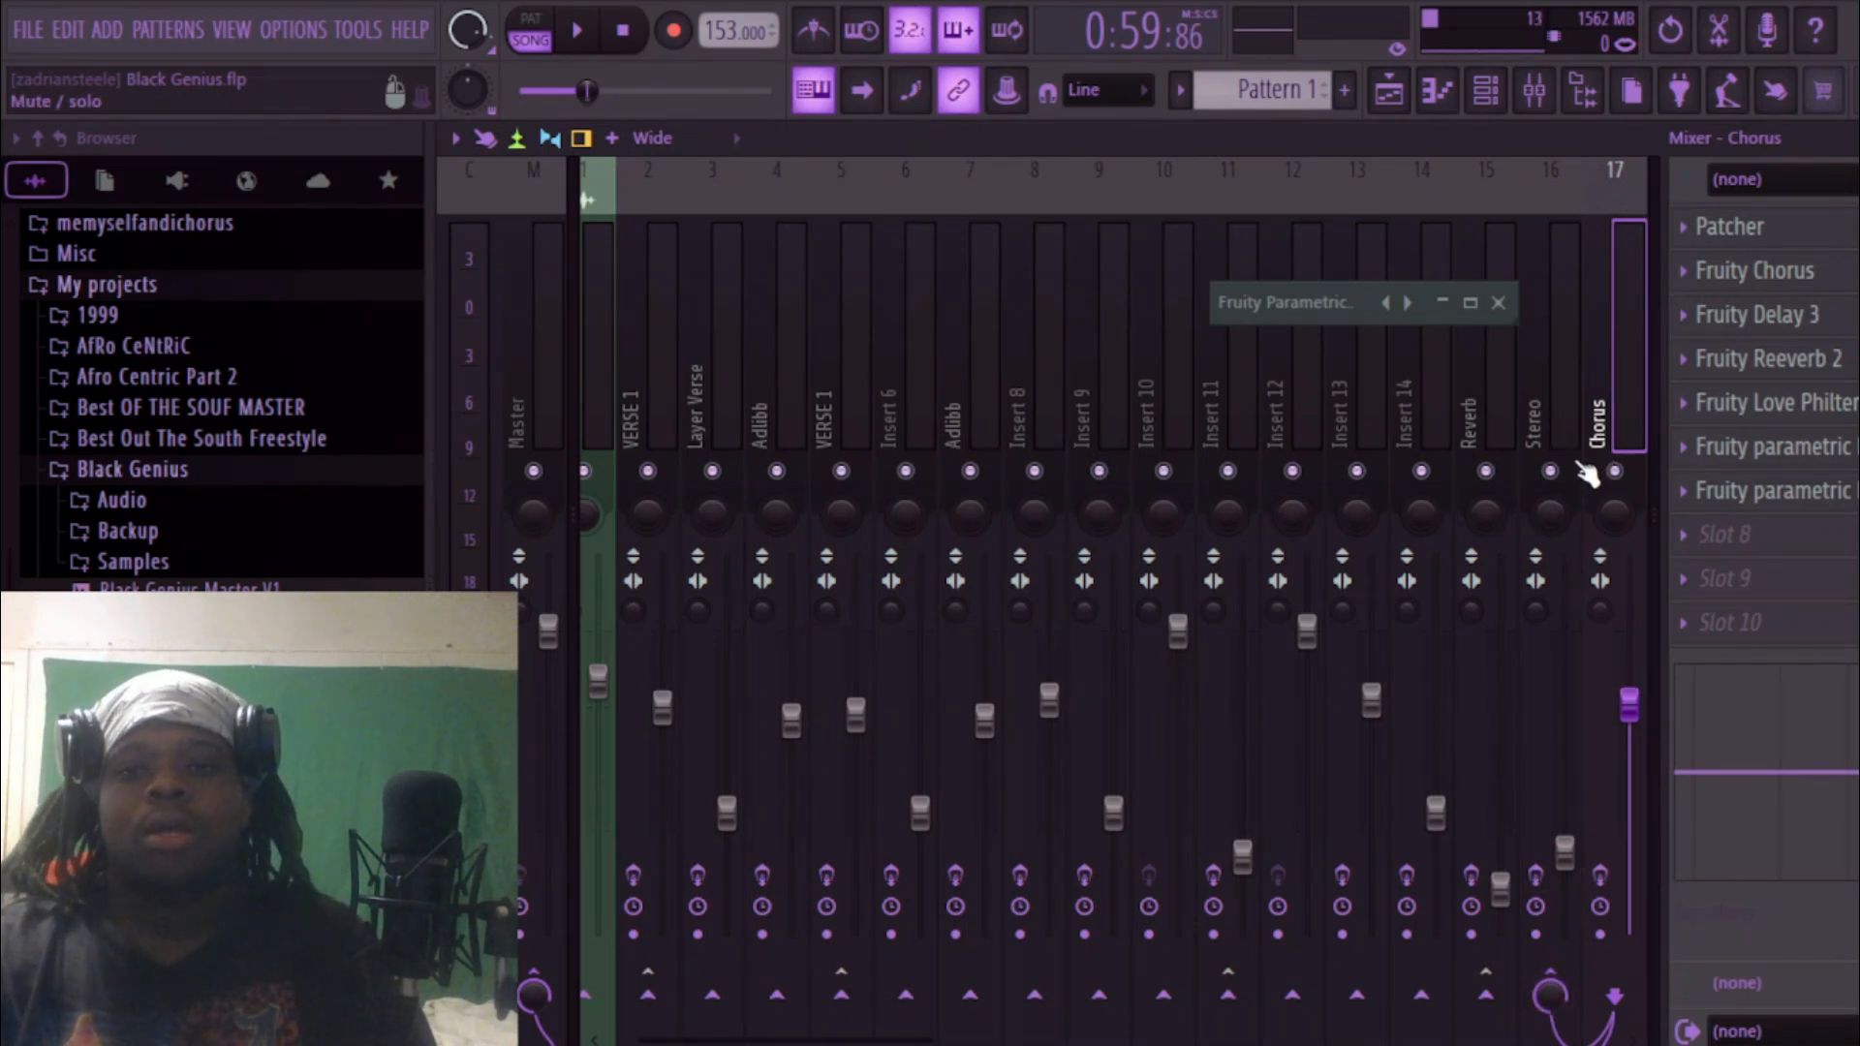
{"action": "scroll", "coordinate": [1554, 372], "scroll_direction": "right", "scroll_amount": 6}
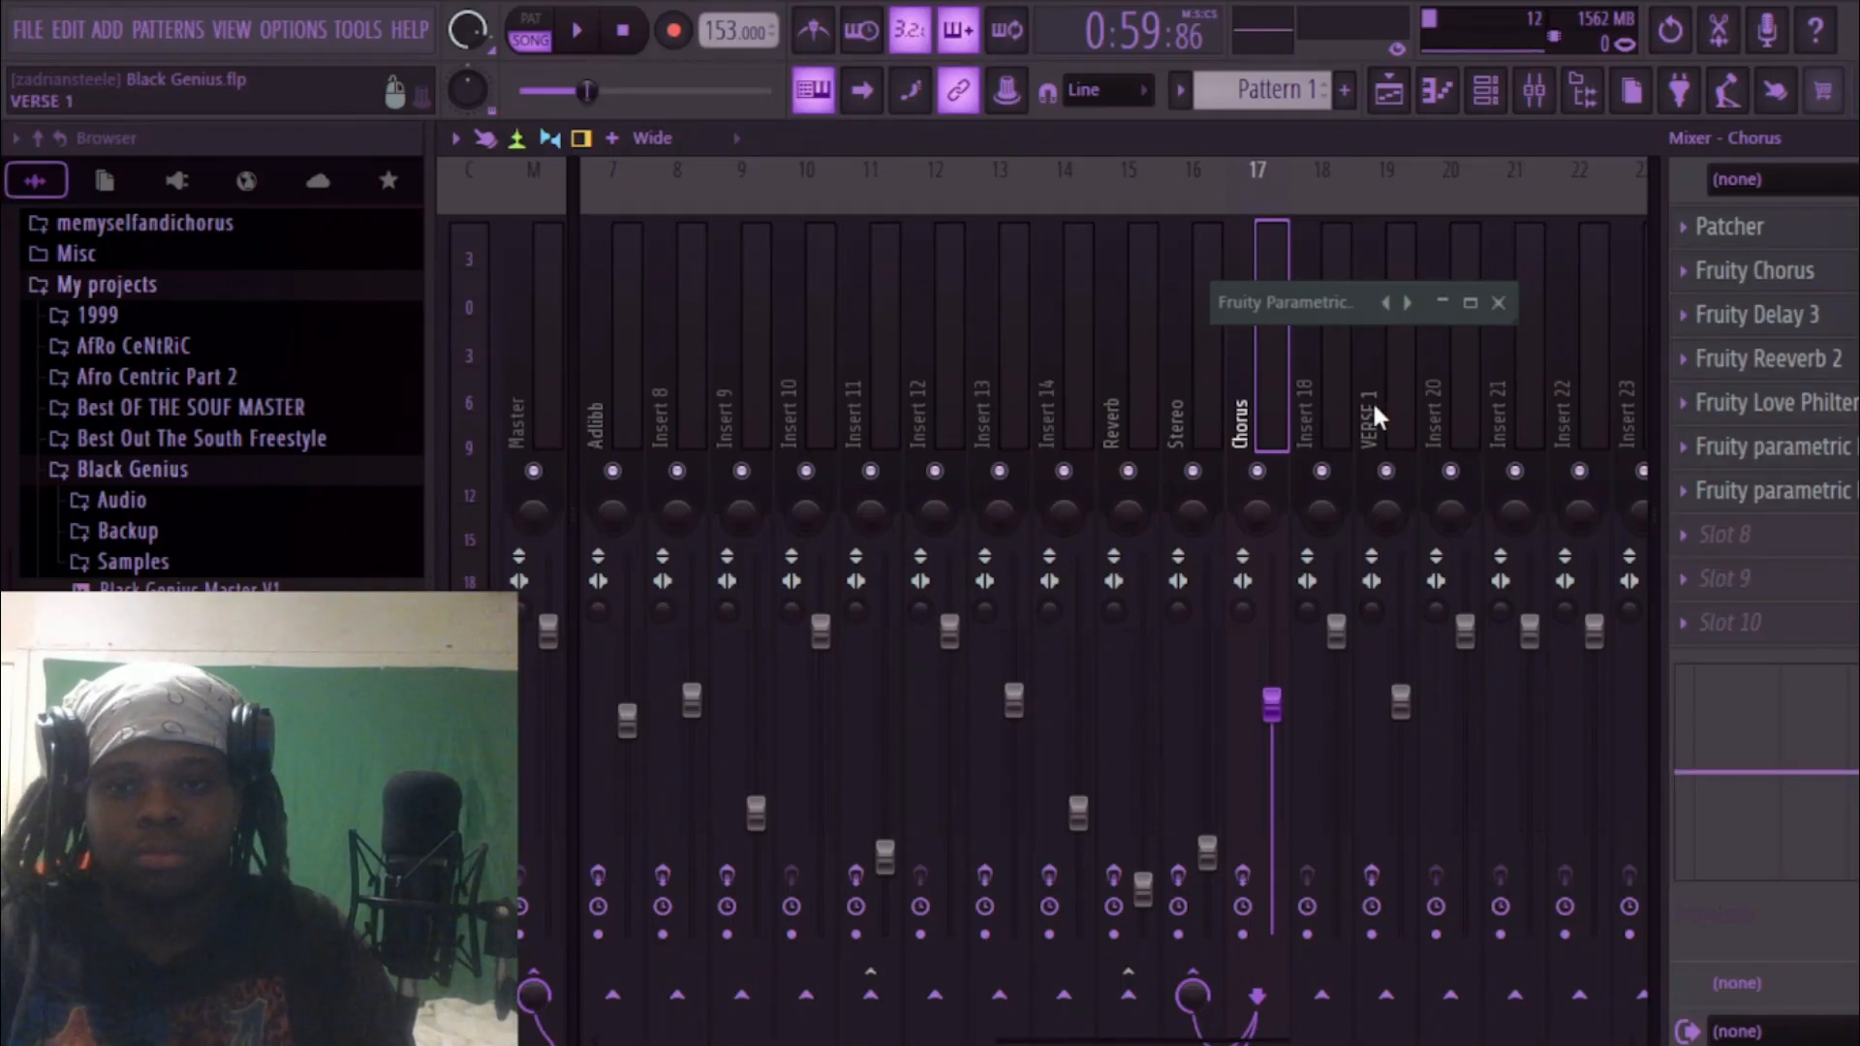
Review the vocal clips across the whole playlist arrangement and check the second Patcher in Insert 8's effect chain.
{"action": "left_click", "coordinate": [1388, 90]}
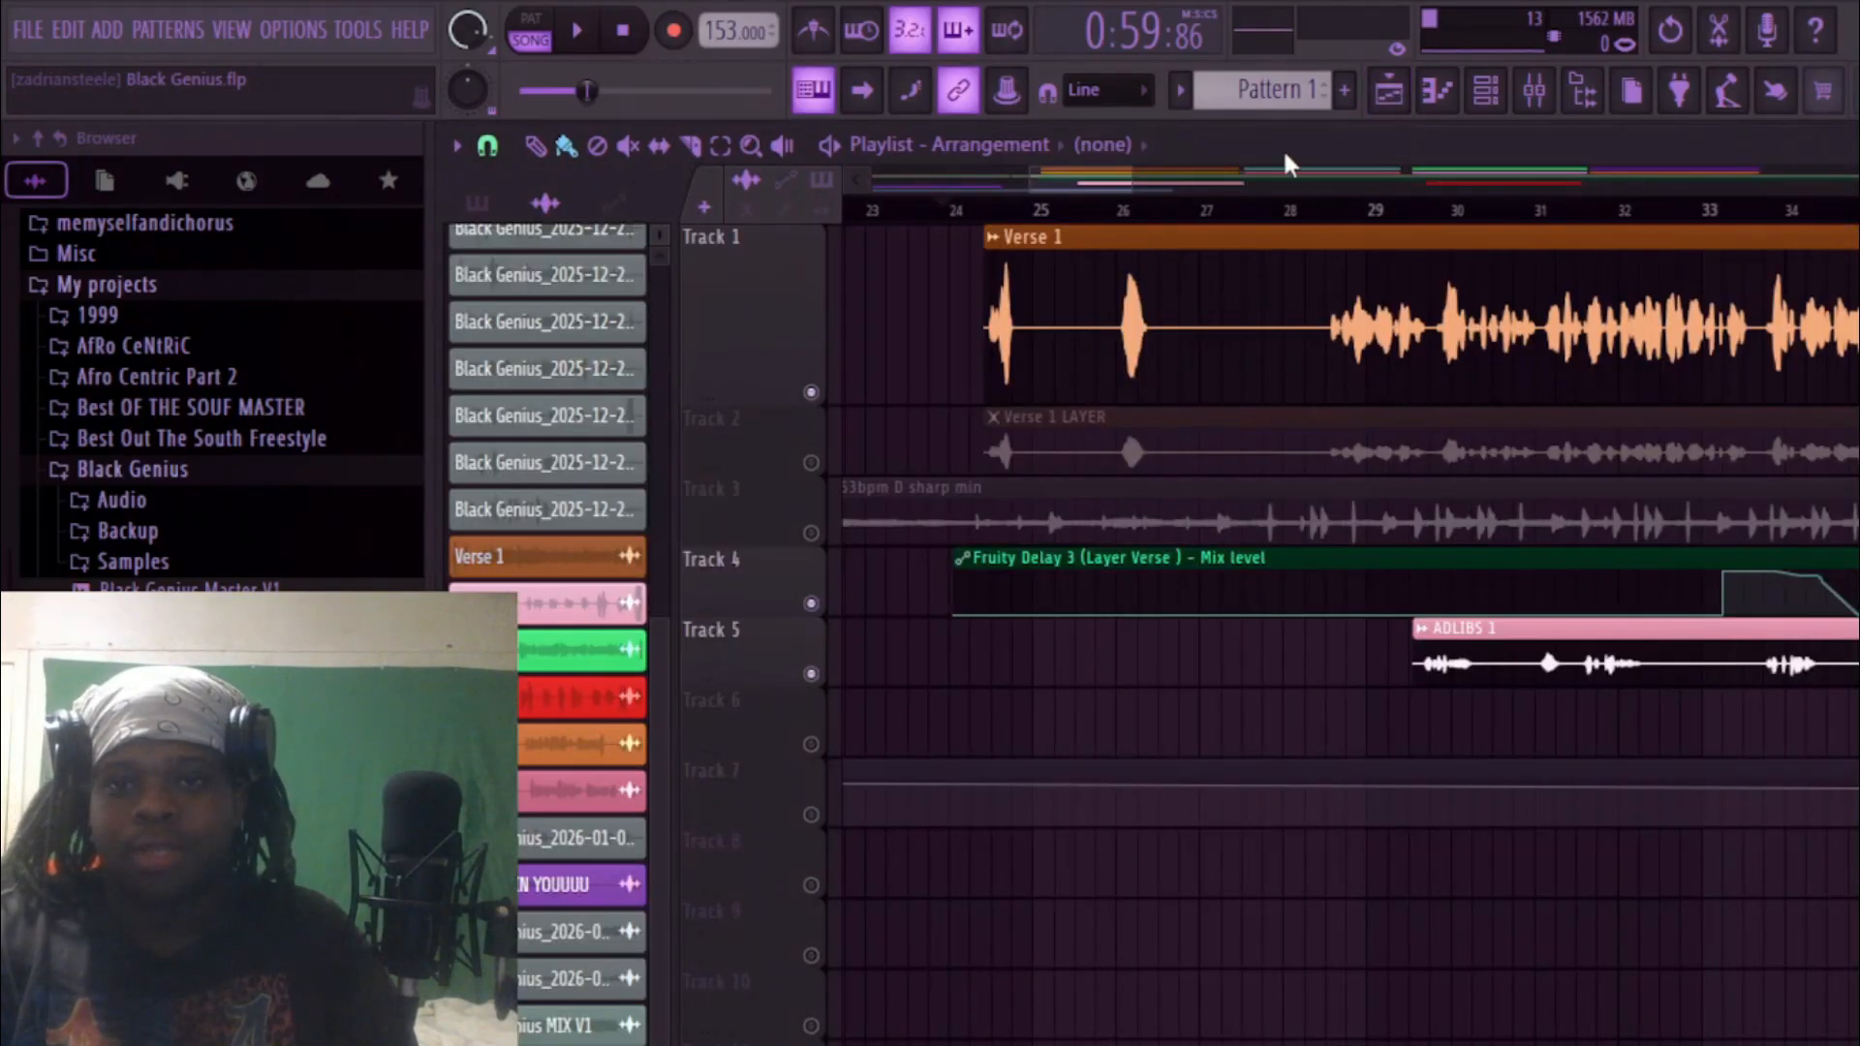
{"action": "left_click_drag", "start_coordinate": [1132, 180], "coordinate": [1859, 260]}
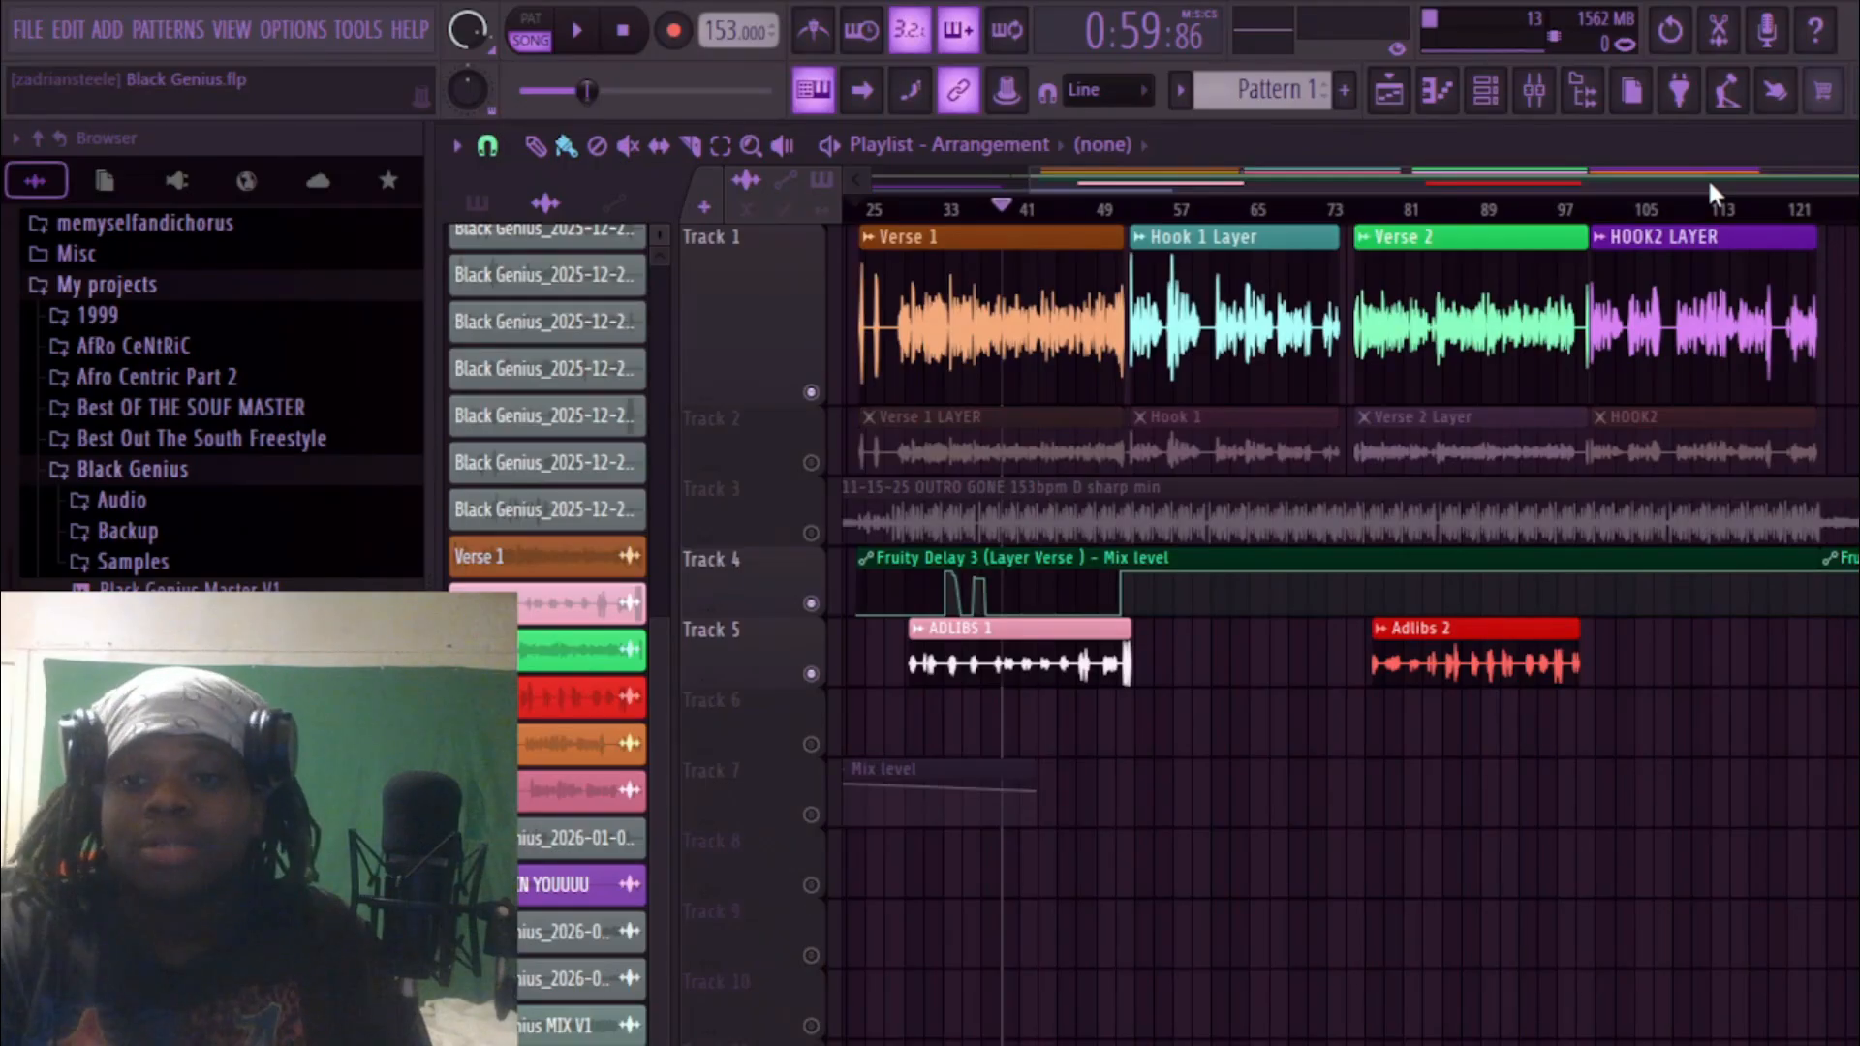
{"action": "left_click", "coordinate": [1390, 97]}
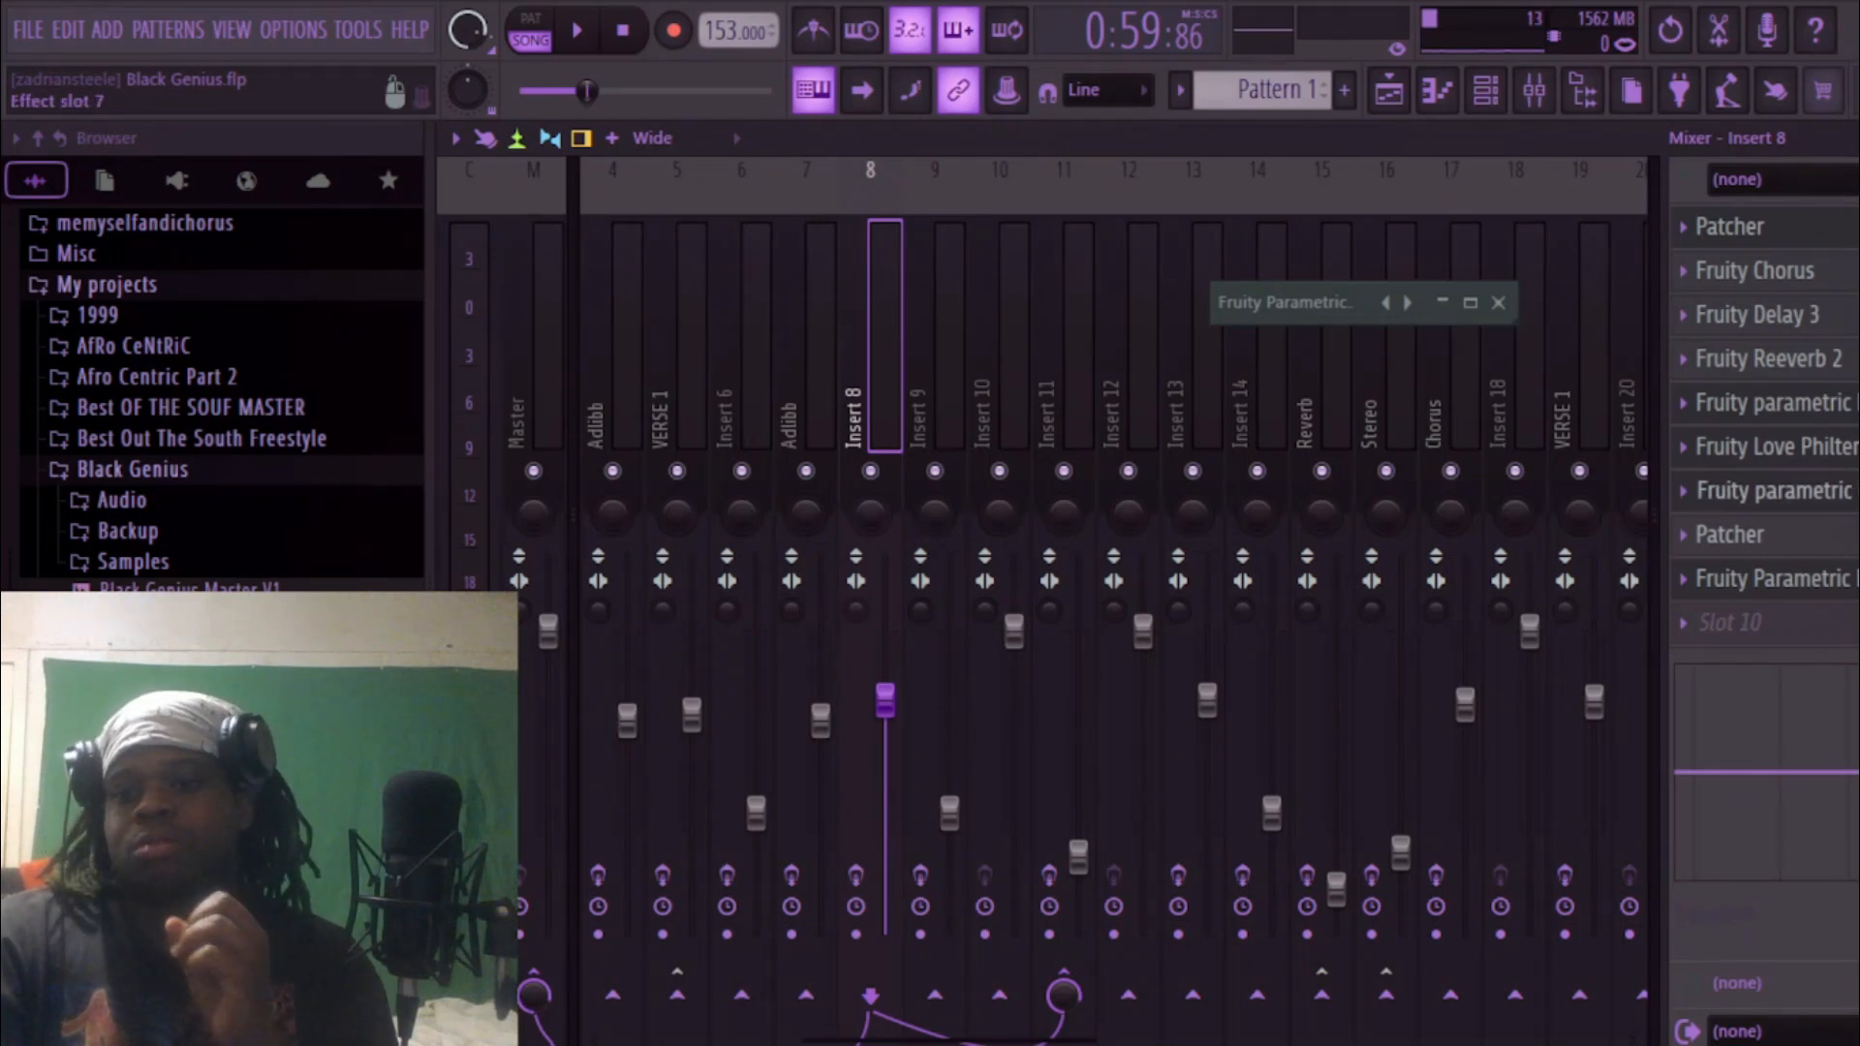
{"action": "left_click", "coordinate": [1808, 545]}
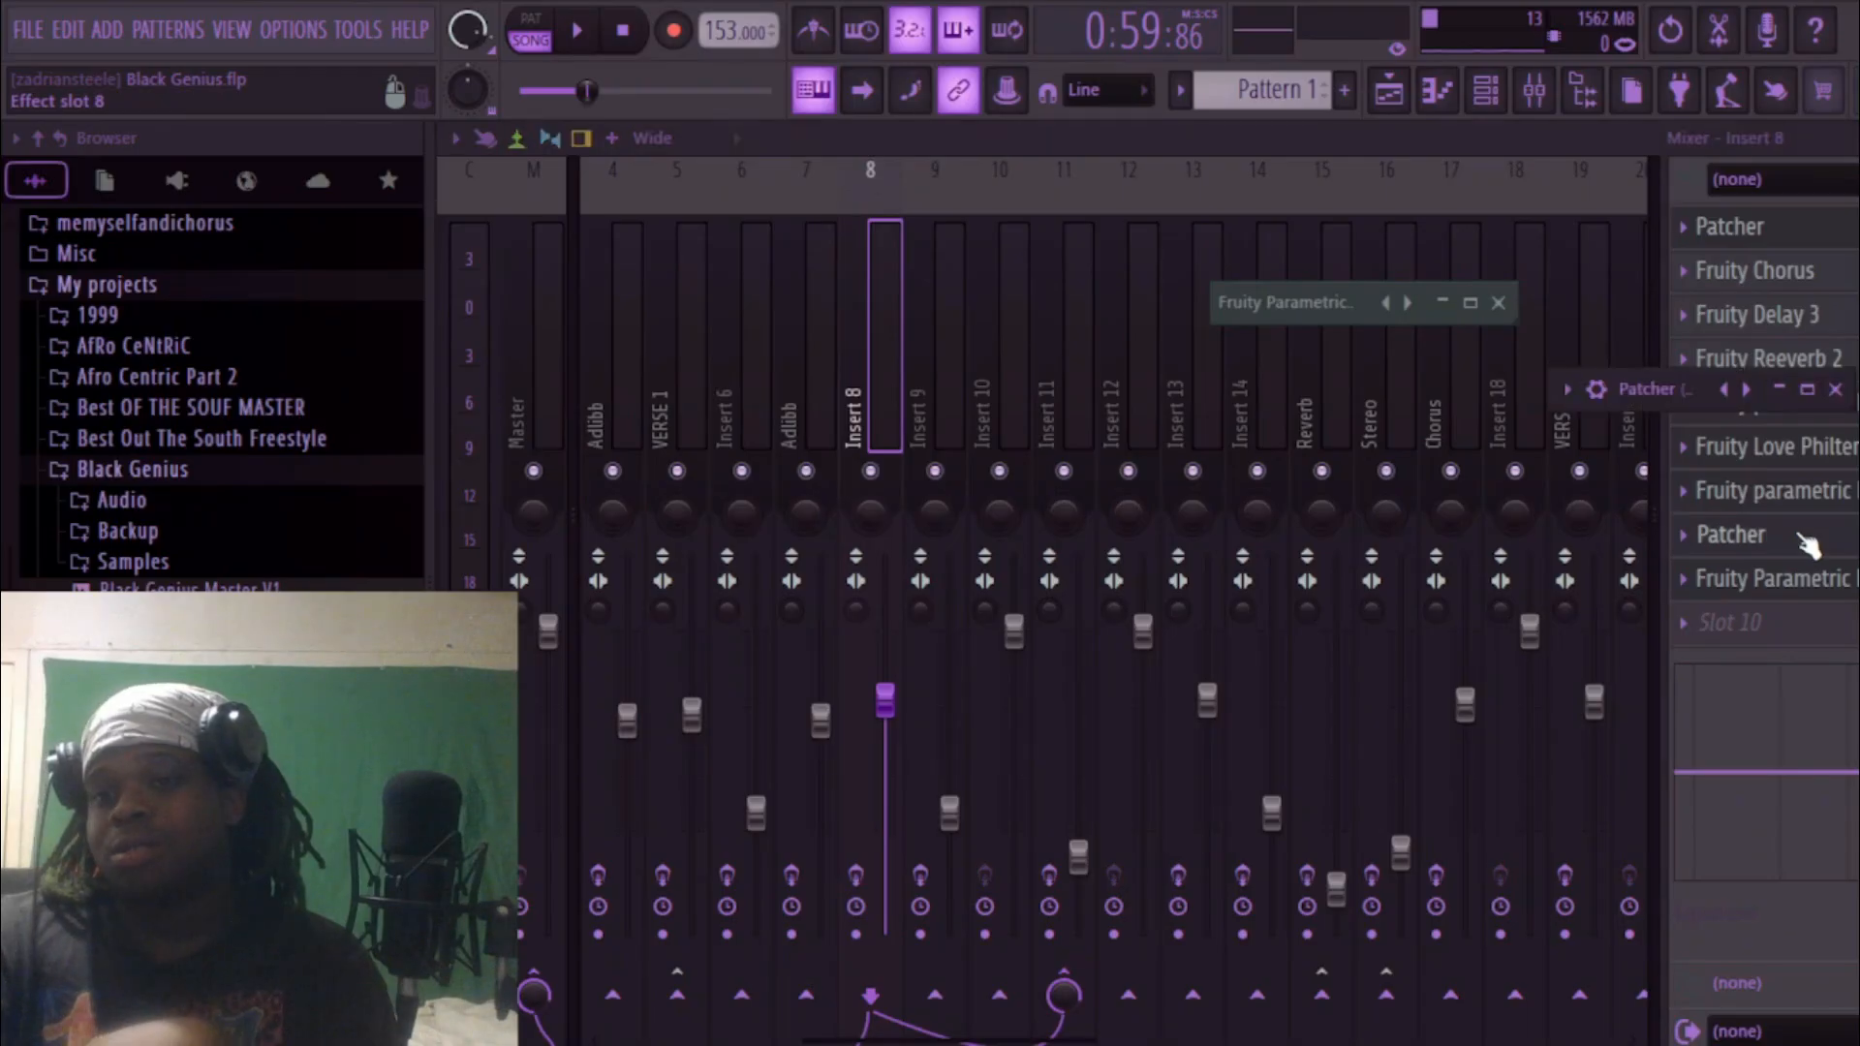
{"action": "left_click", "coordinate": [1834, 390]}
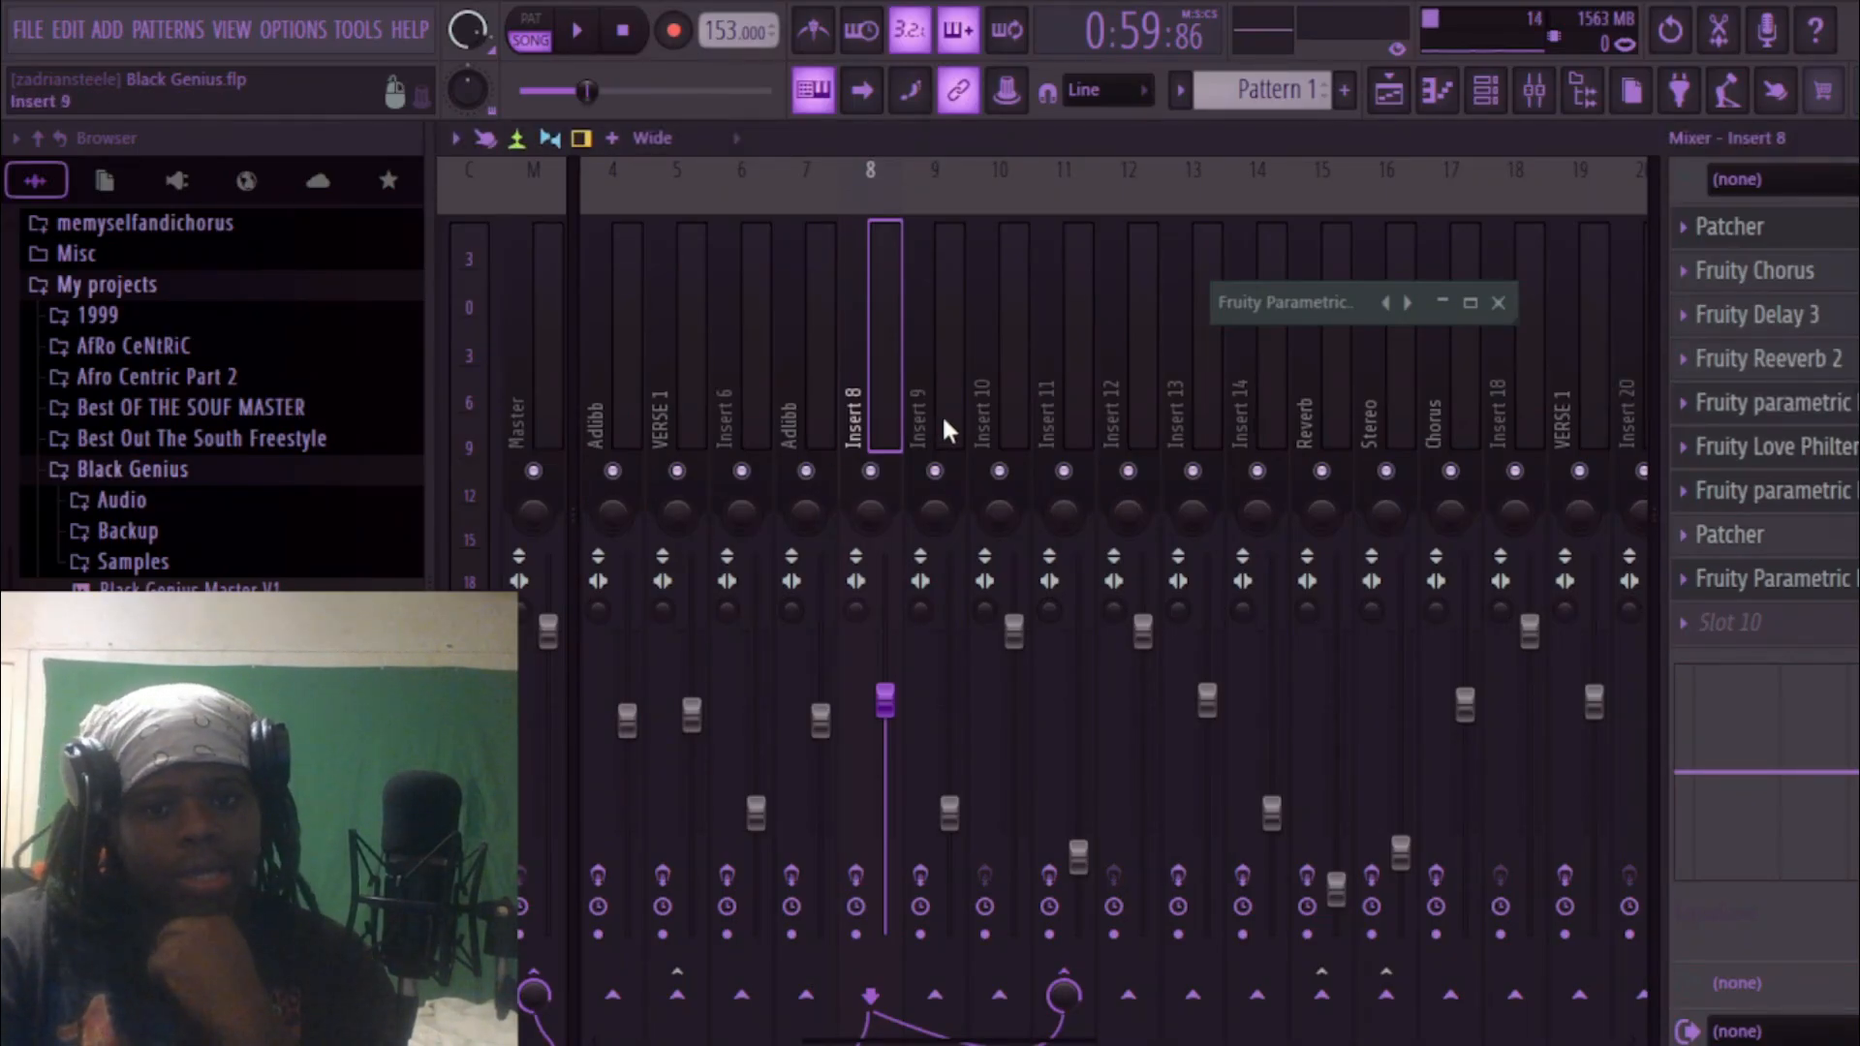
Examine the Auto-Tune Pro settings on mixer track Insert 11.
{"action": "left_click", "coordinate": [1064, 420]}
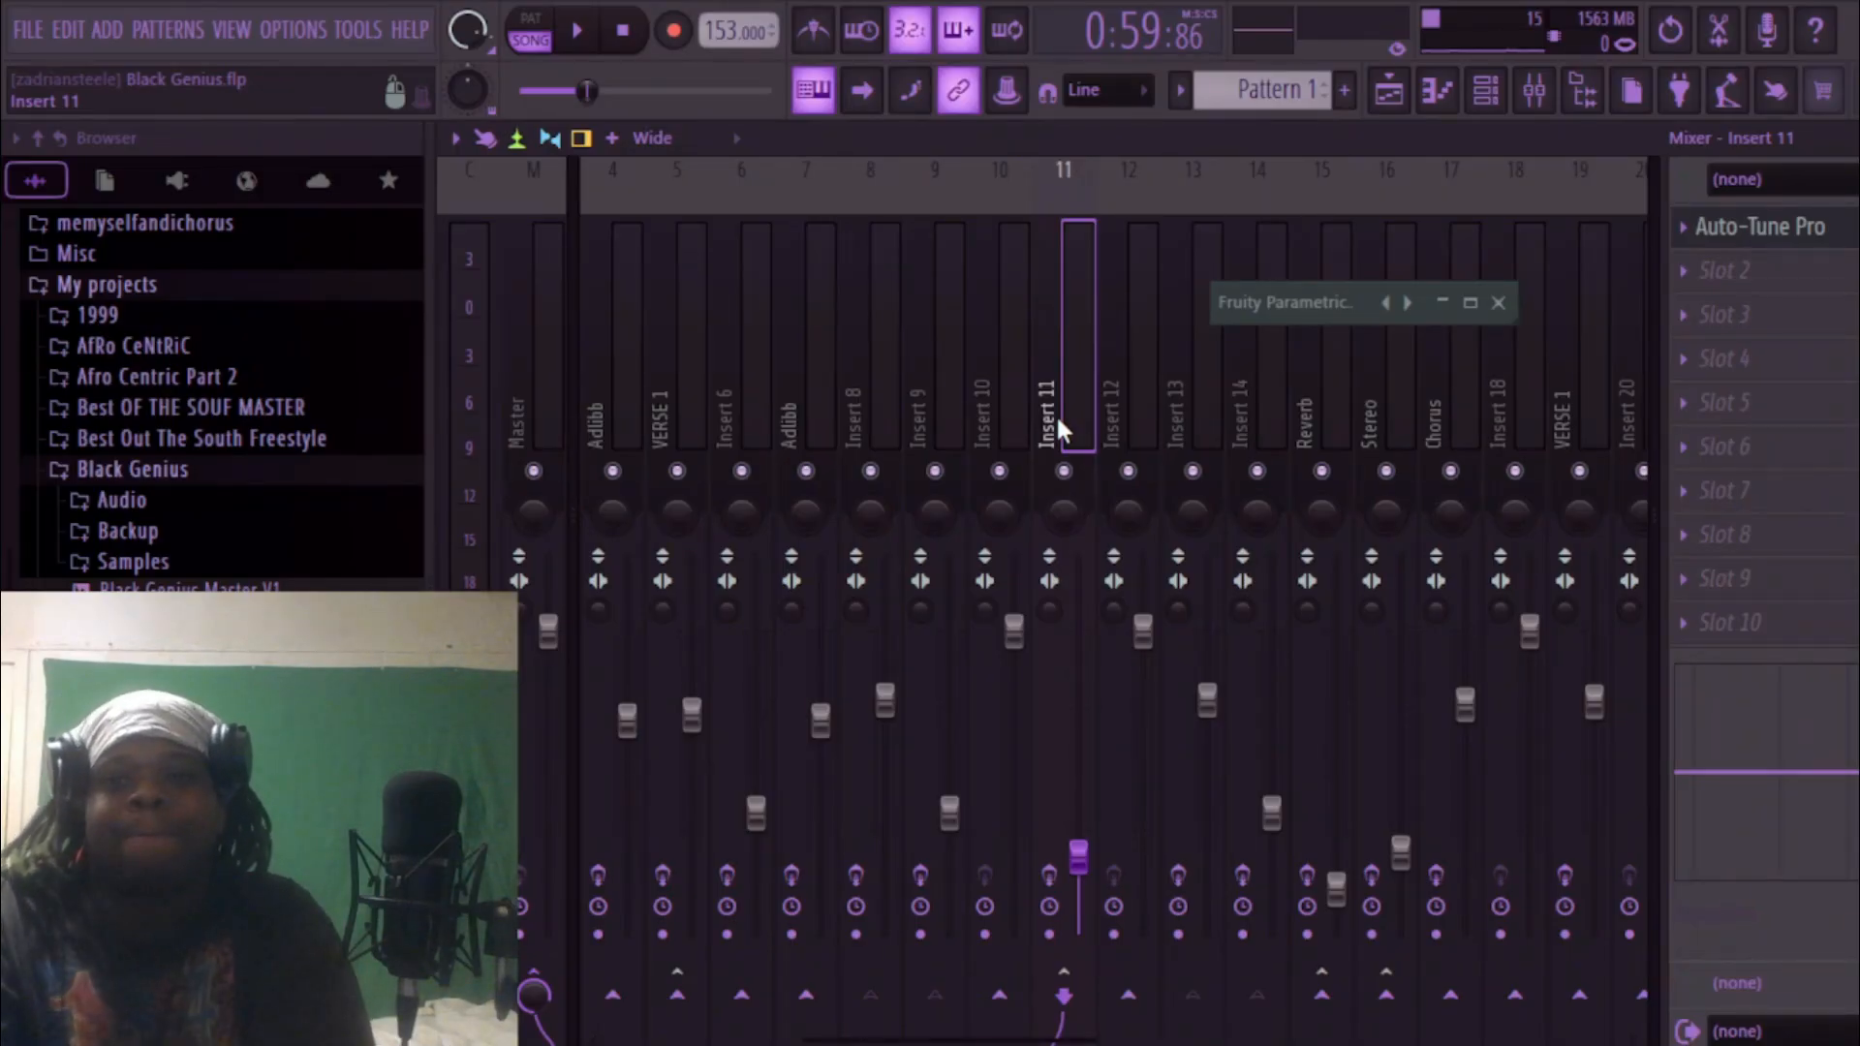
{"action": "left_click", "coordinate": [1396, 114]}
{"action": "left_click", "coordinate": [1395, 99]}
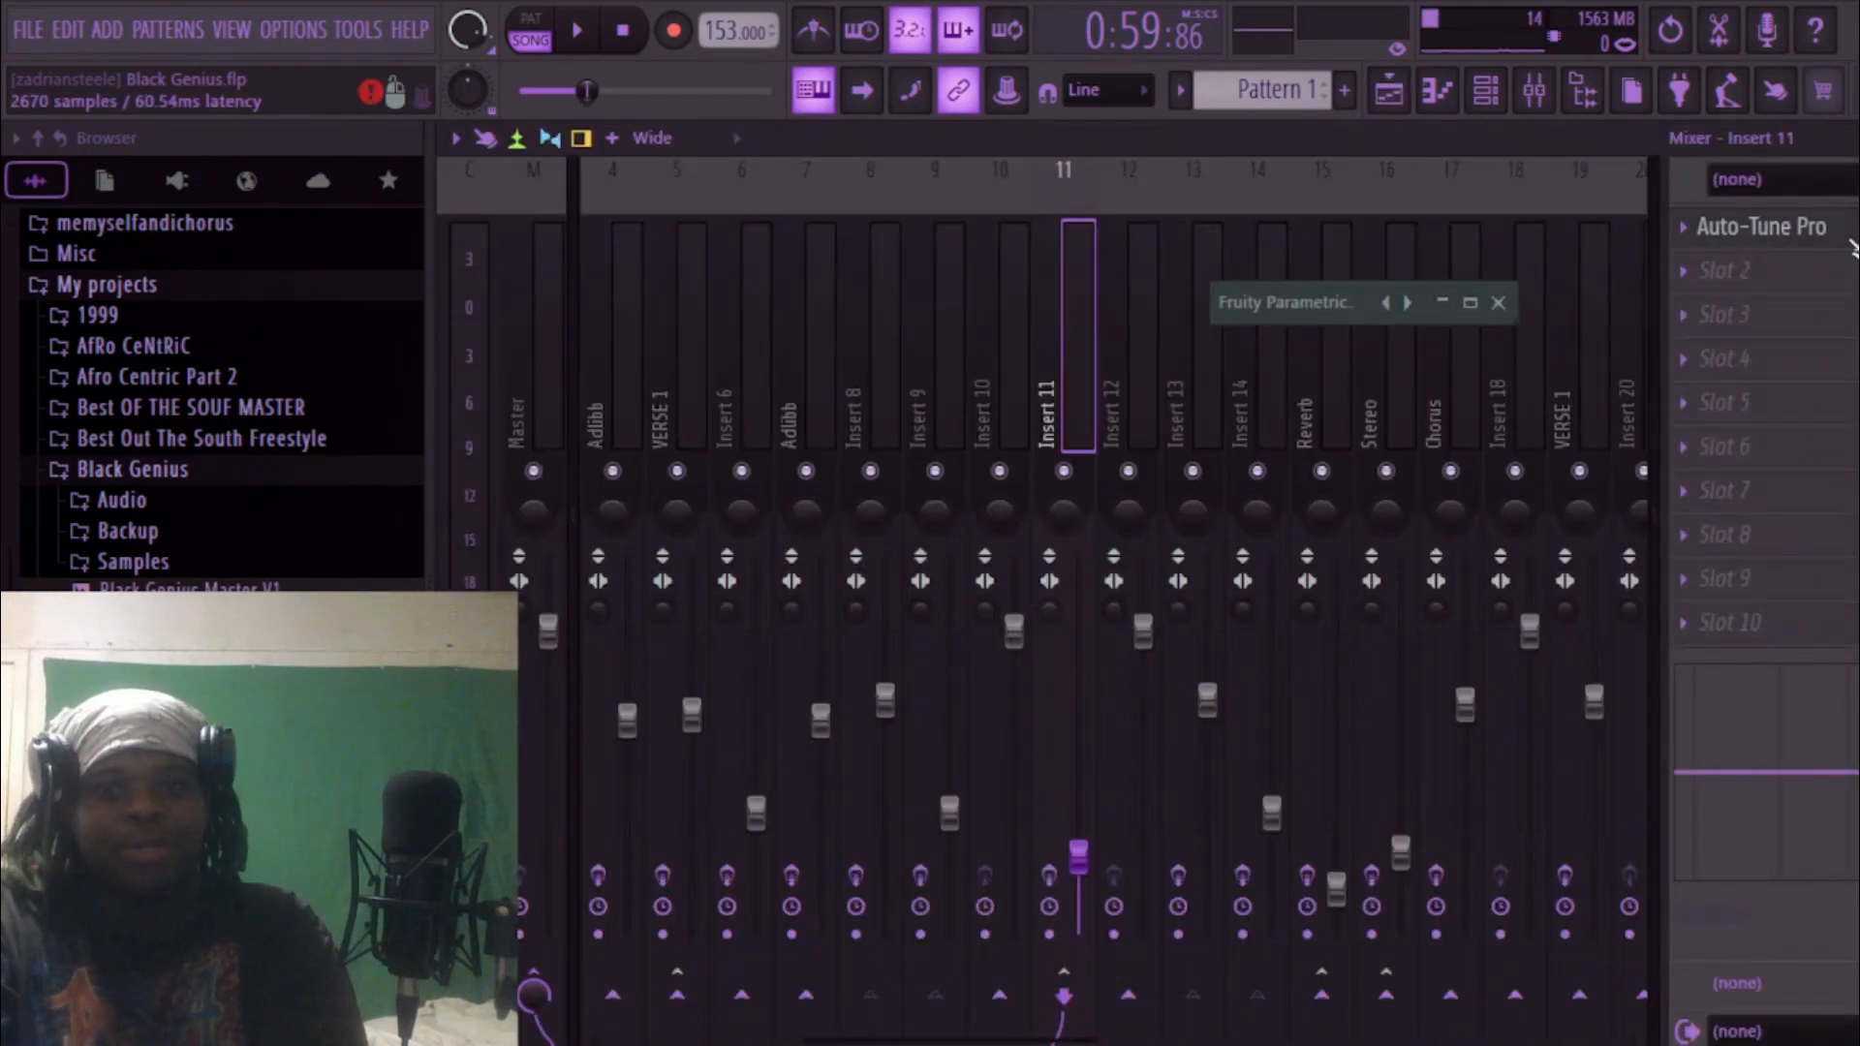
{"action": "left_click", "coordinate": [1851, 242]}
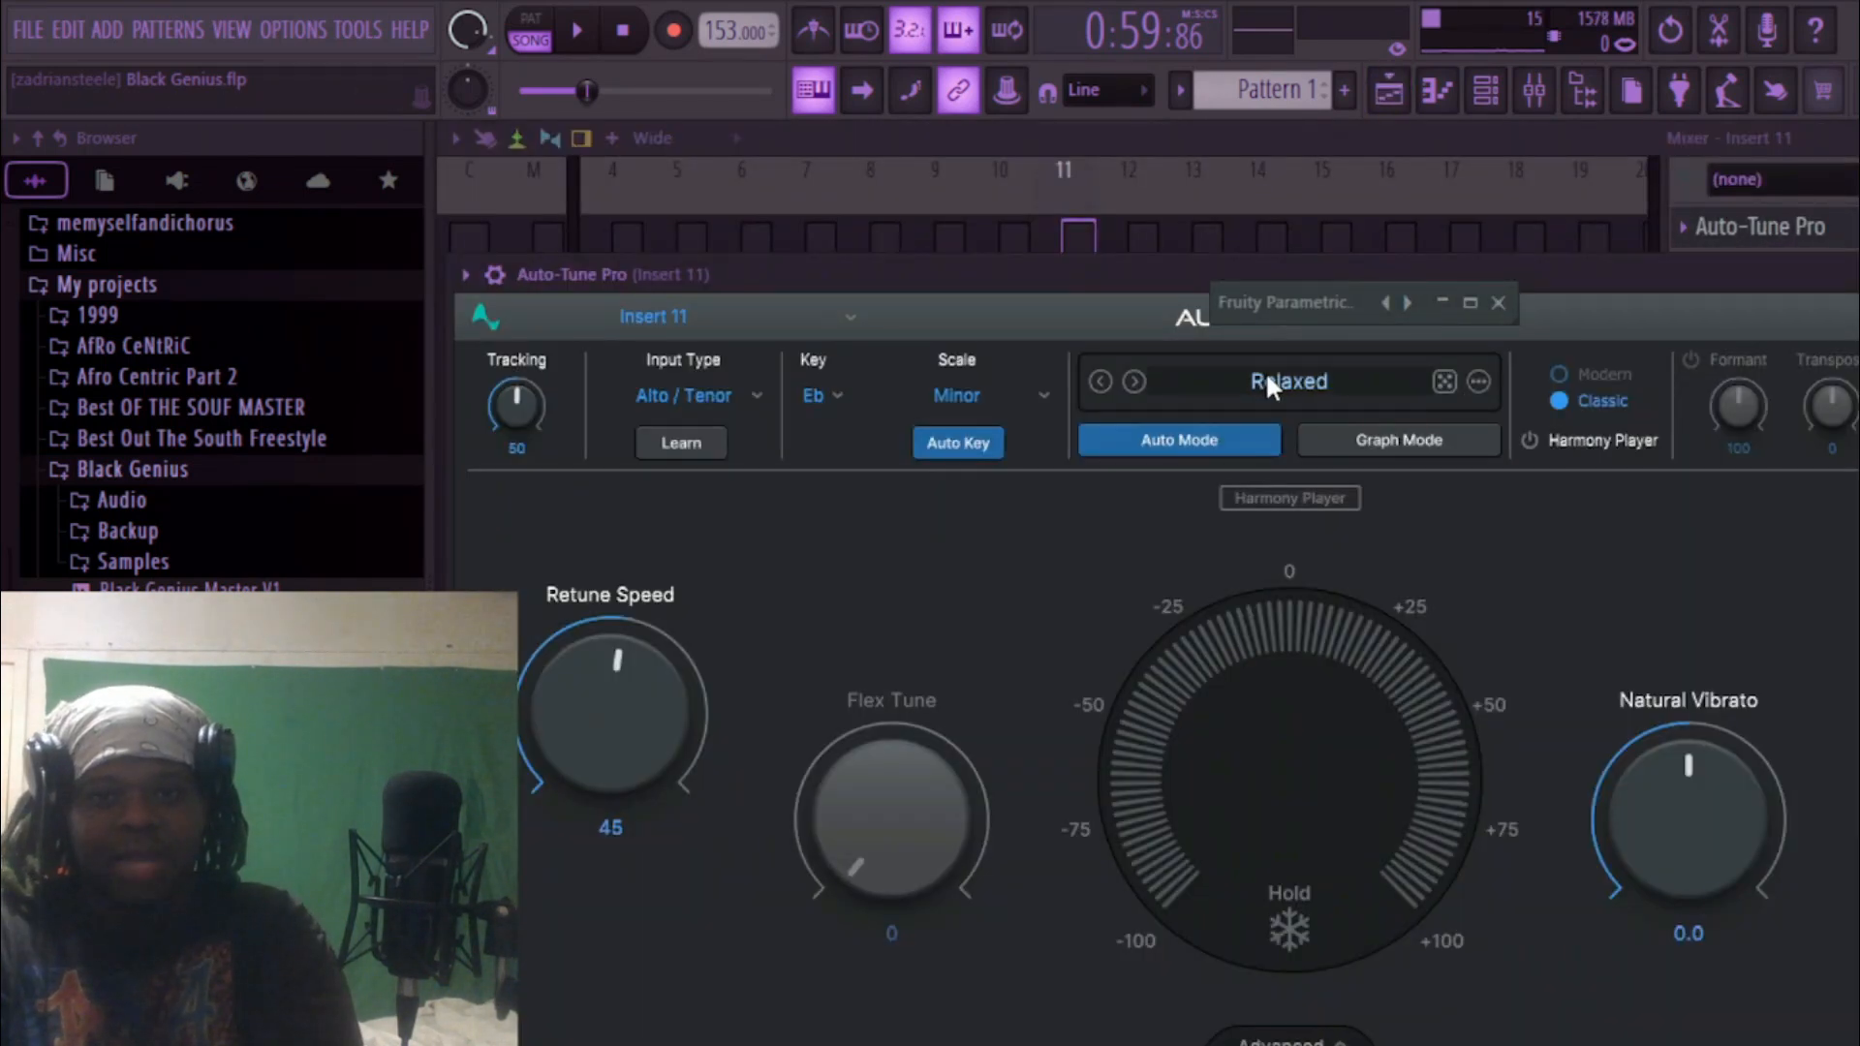
{"action": "left_click_drag", "start_coordinate": [1858, 264], "coordinate": [1693, 285]}
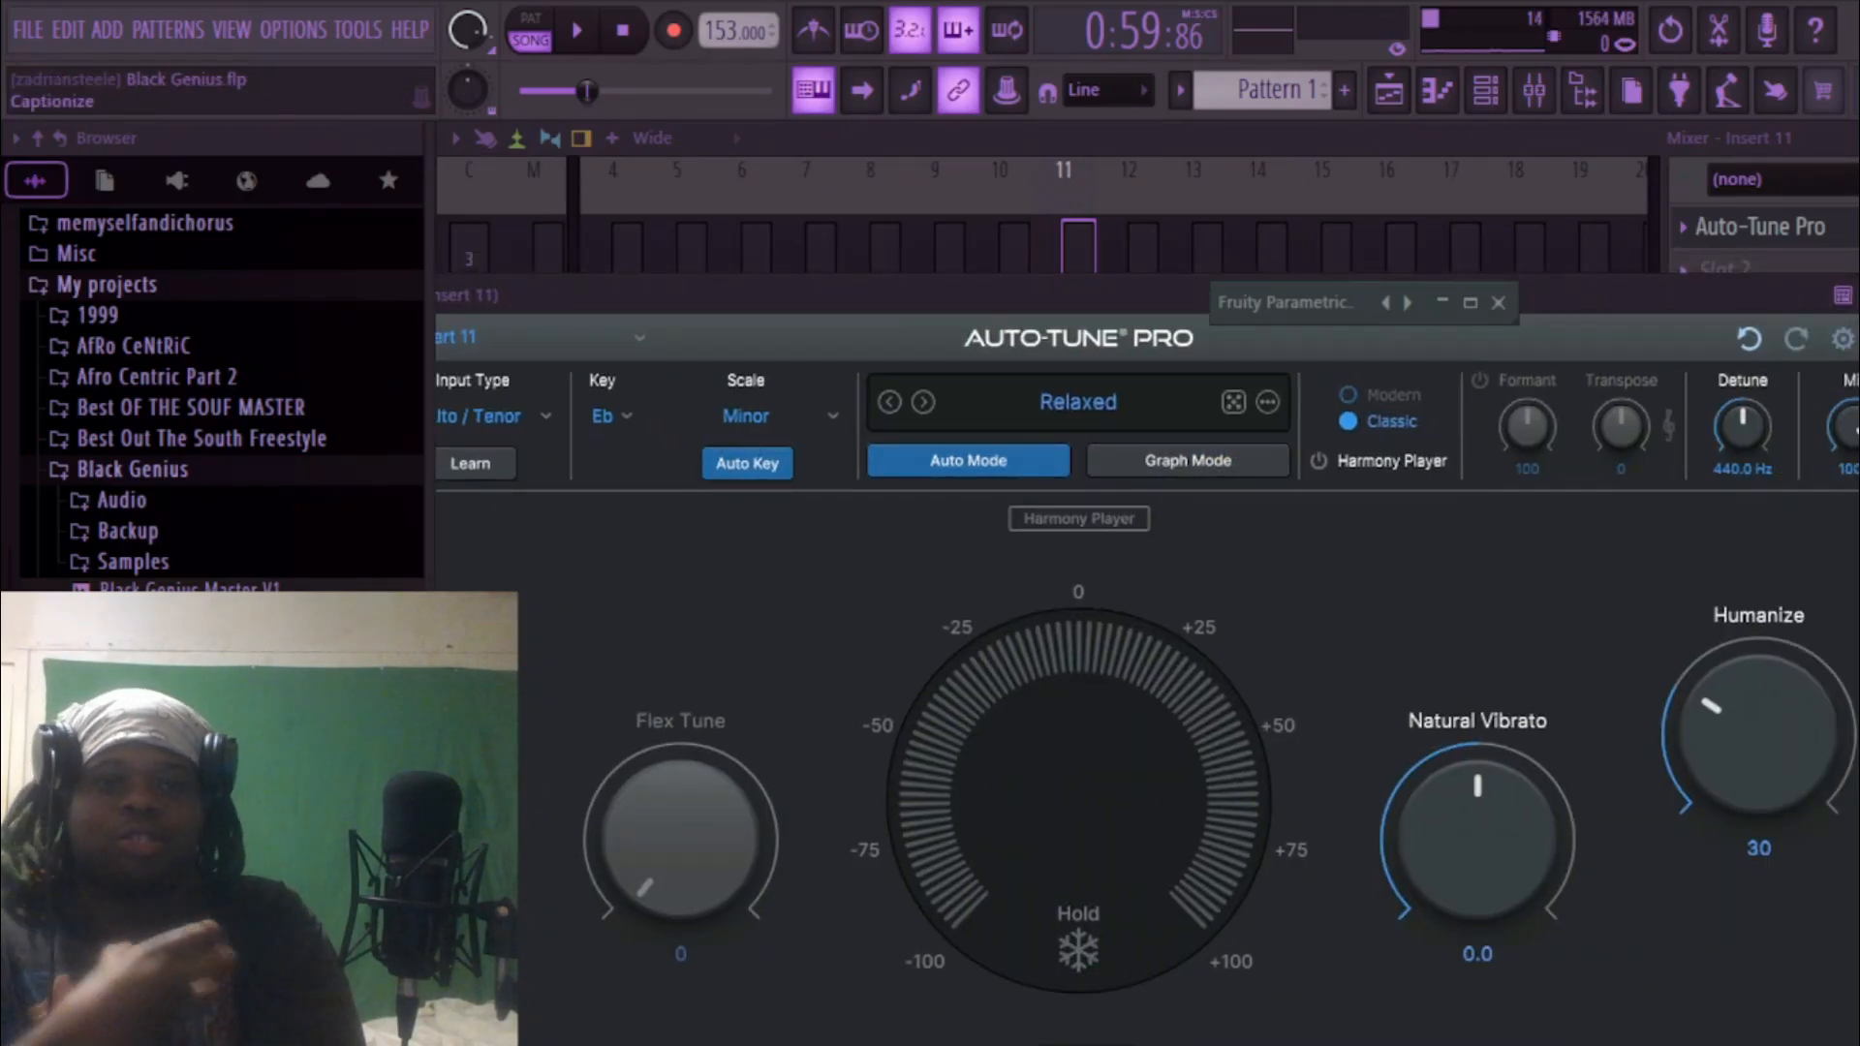
{"action": "left_click", "coordinate": [1858, 295]}
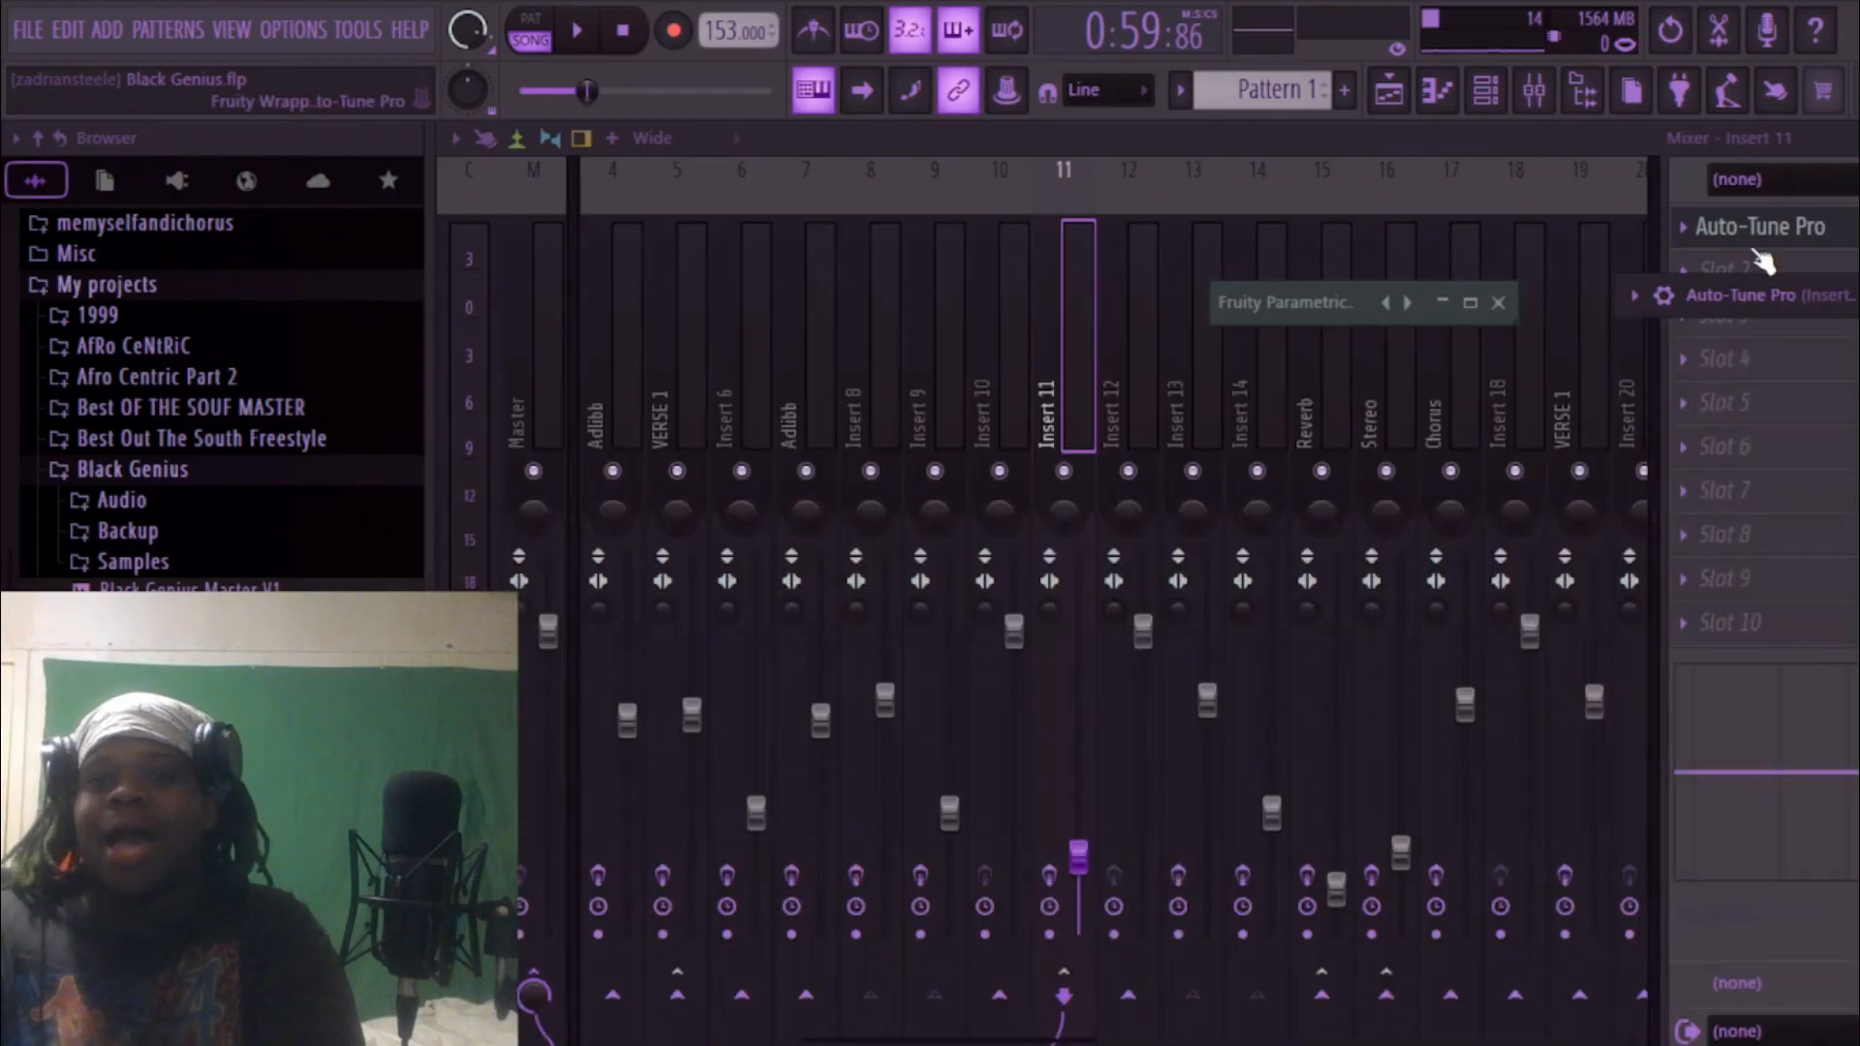
Glance at the playlist arrangement and compare the effect chains on mixer tracks Insert 8 and Insert 9.
{"action": "left_click", "coordinate": [1391, 95]}
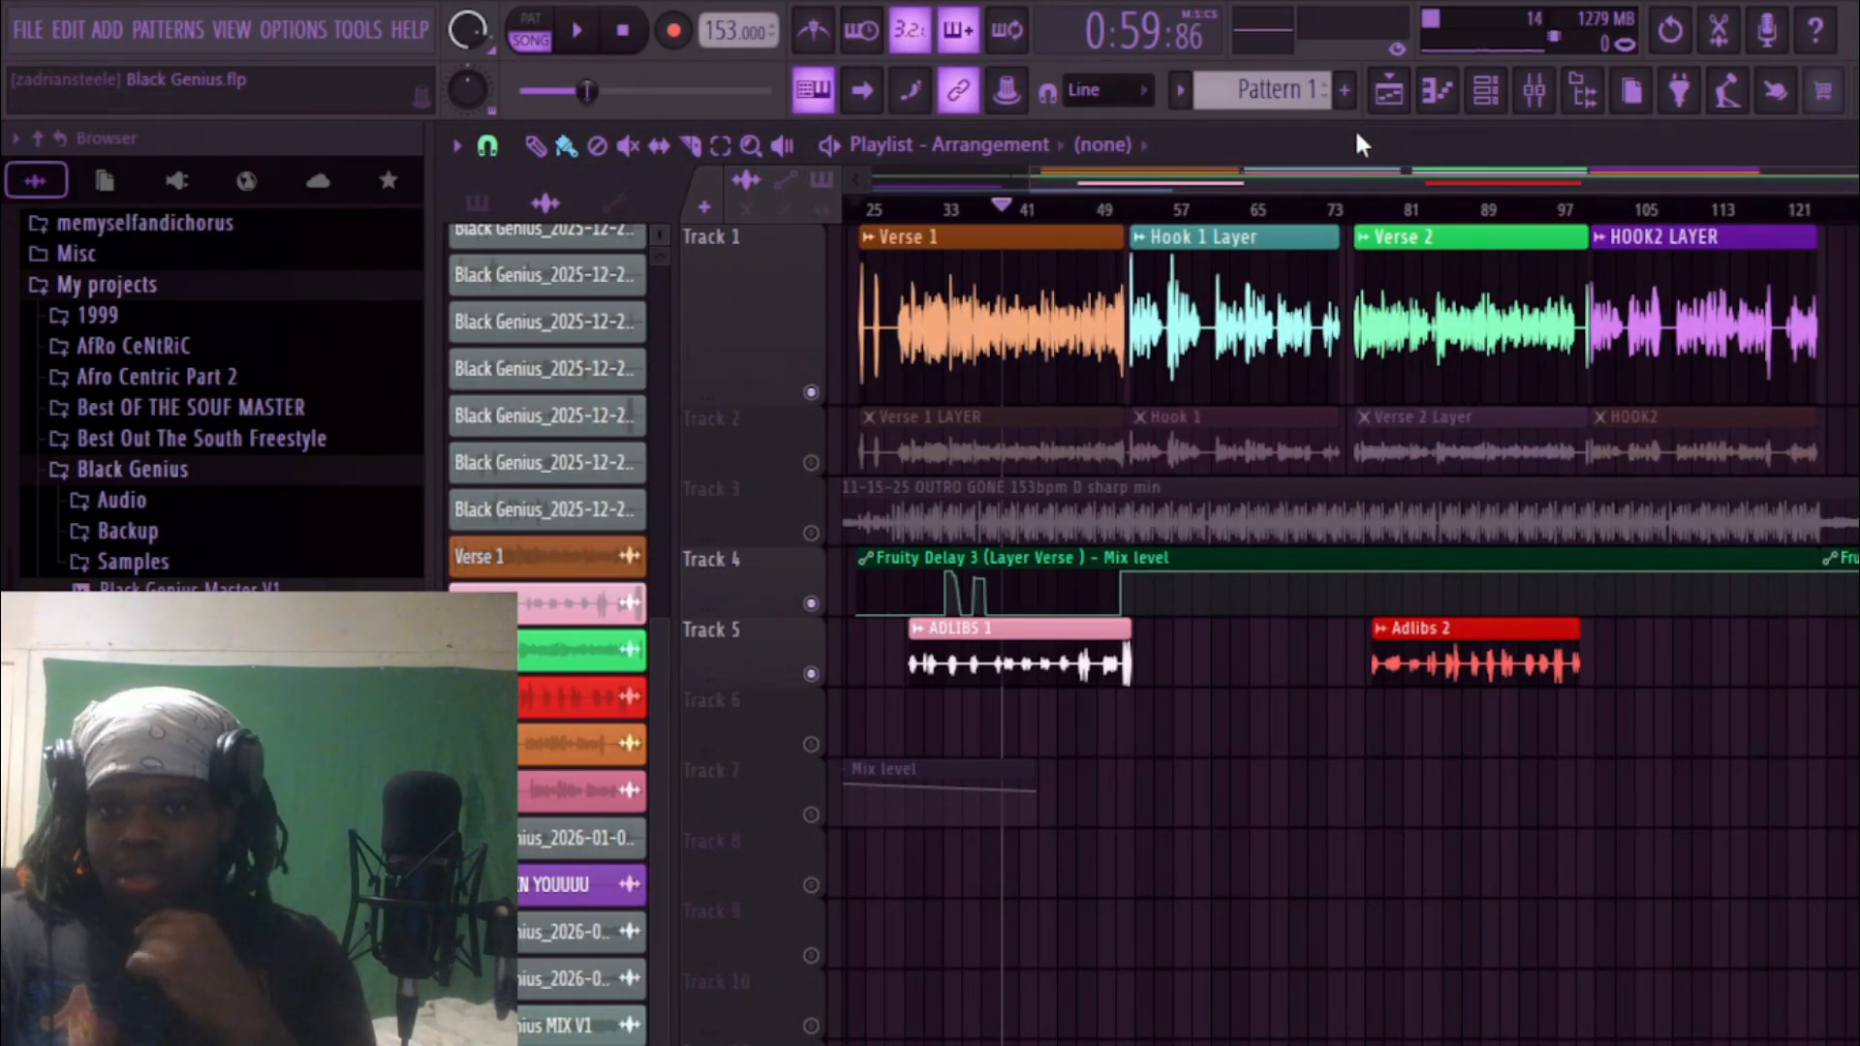
{"action": "left_click", "coordinate": [1389, 90]}
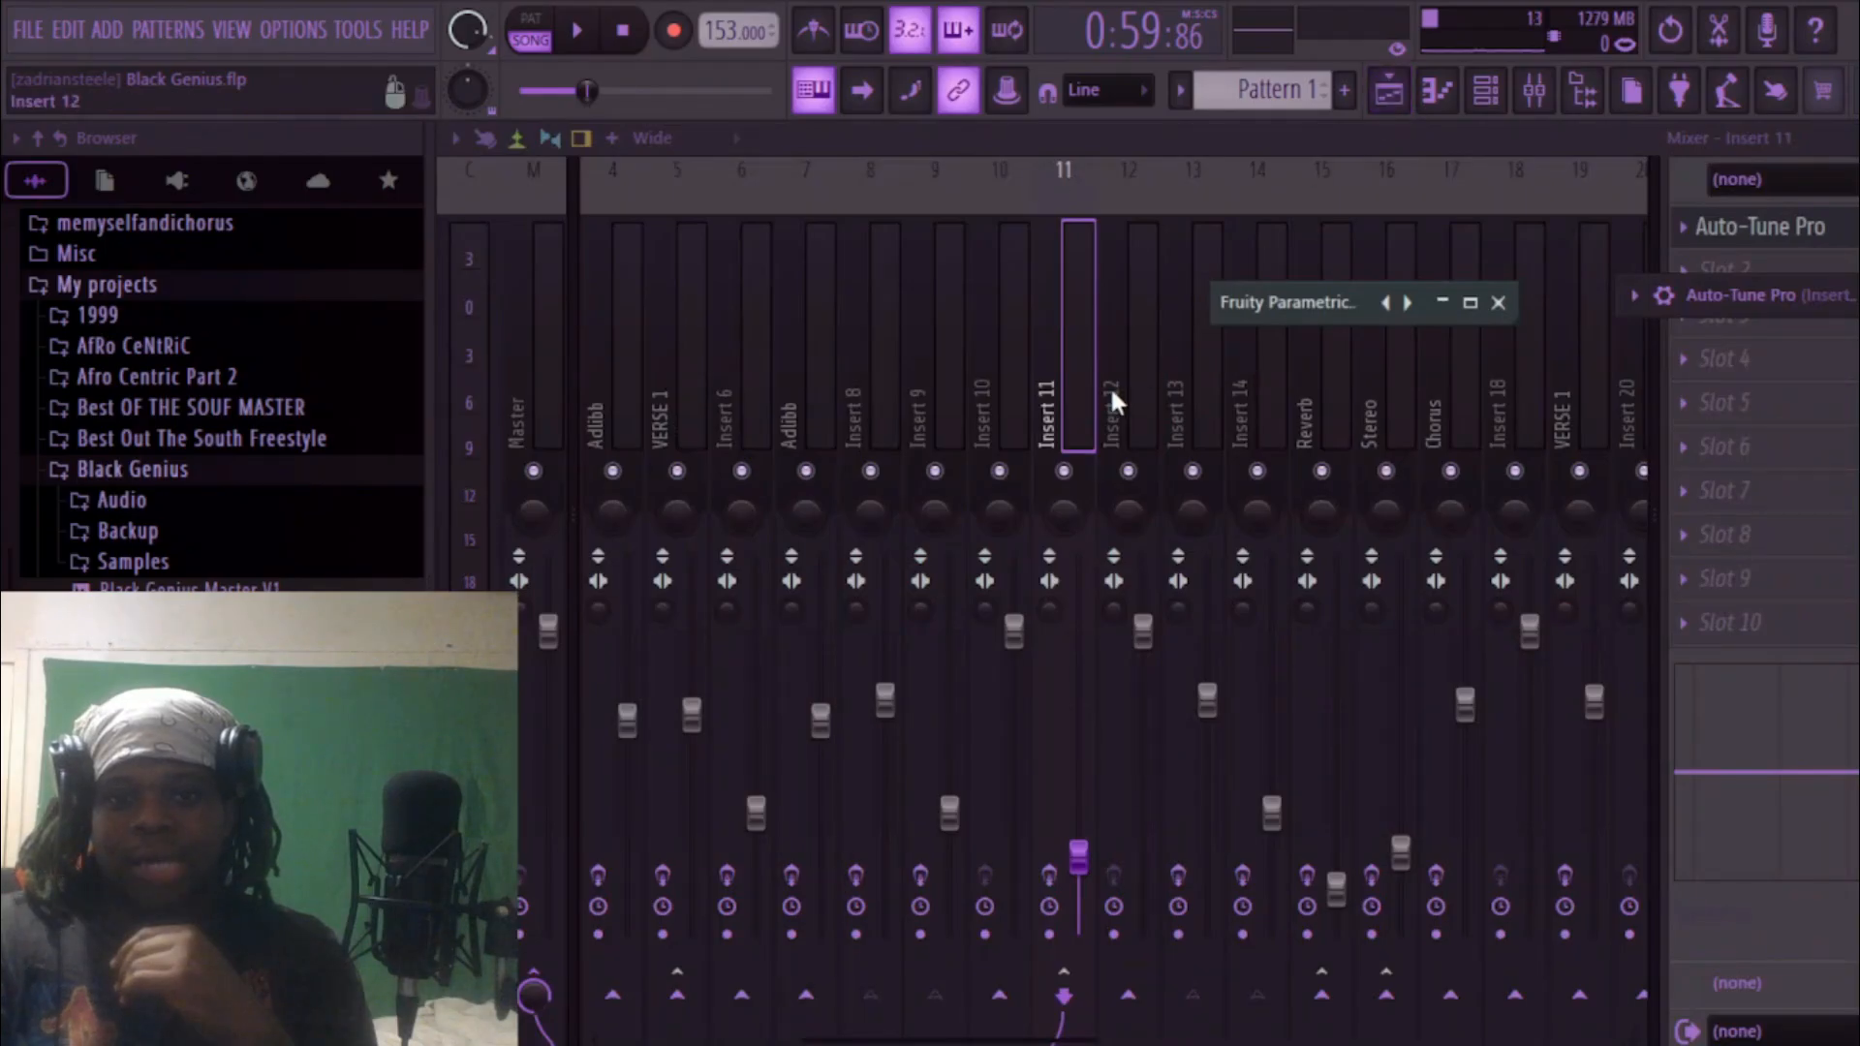
{"action": "left_click", "coordinate": [903, 383]}
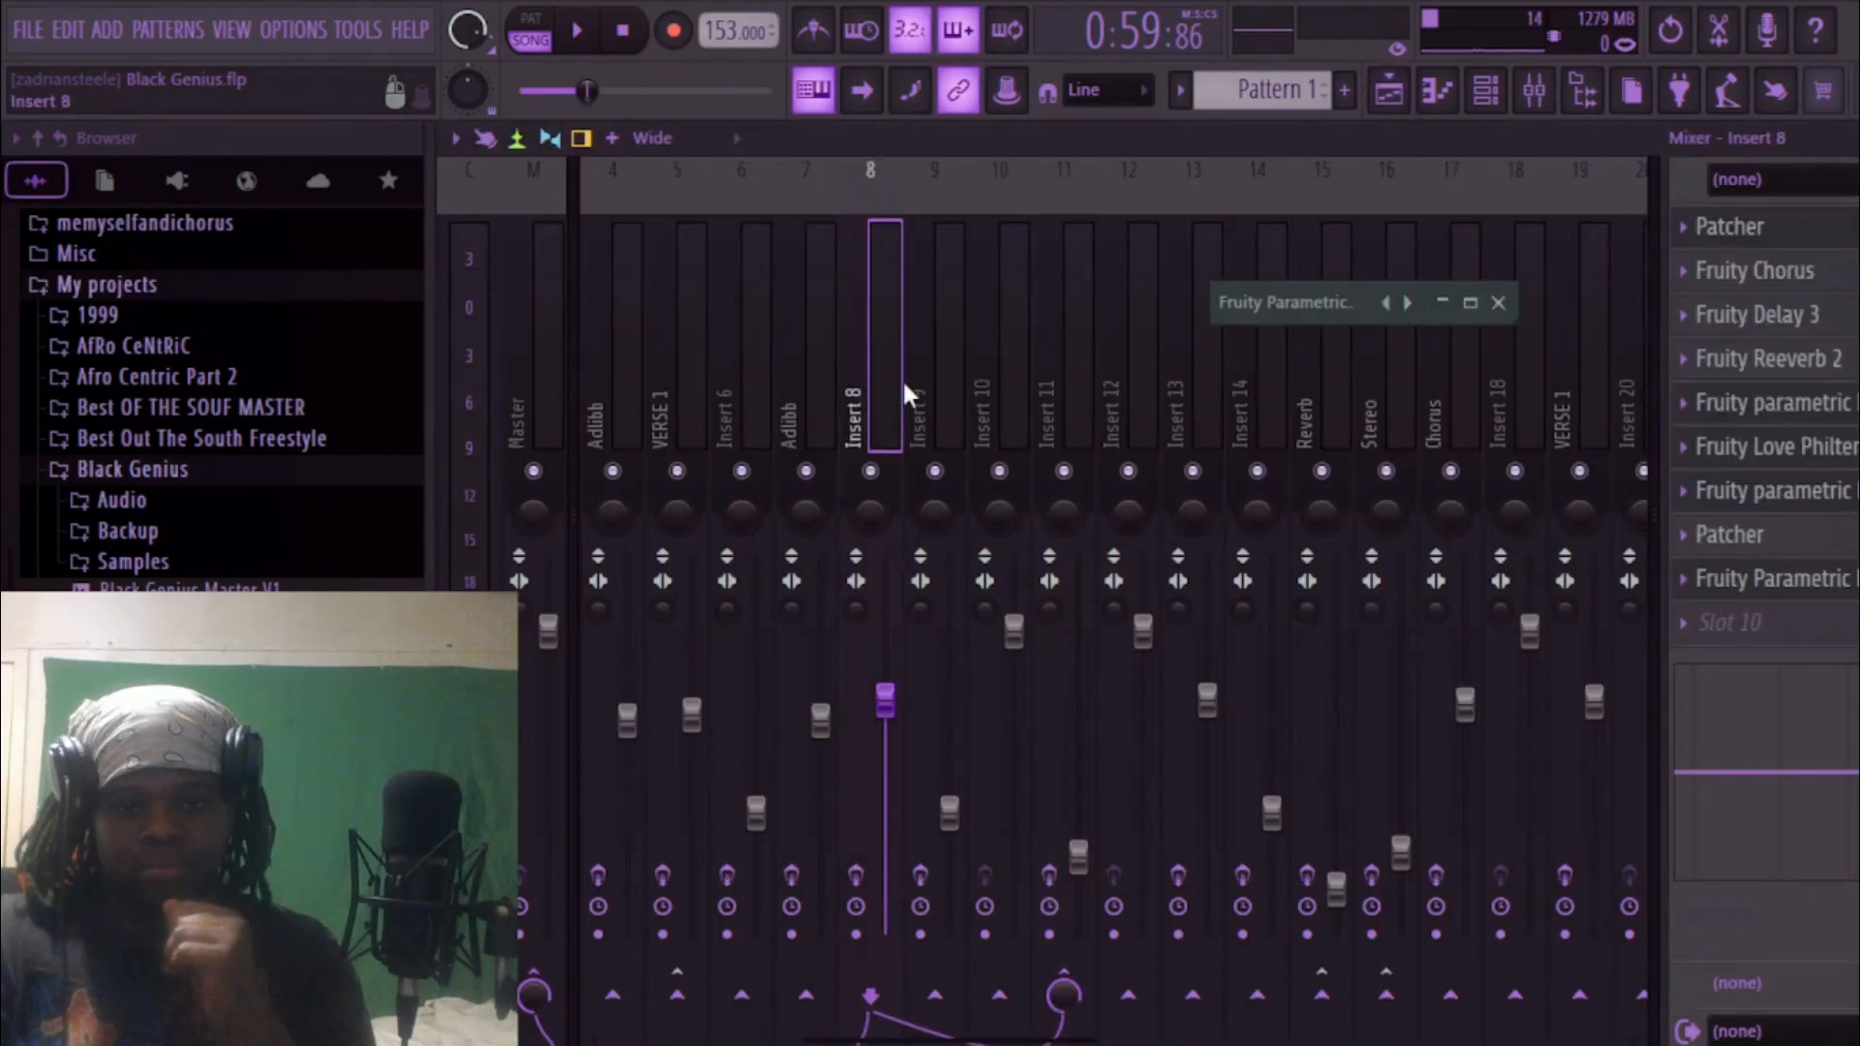
{"action": "left_click", "coordinate": [921, 382]}
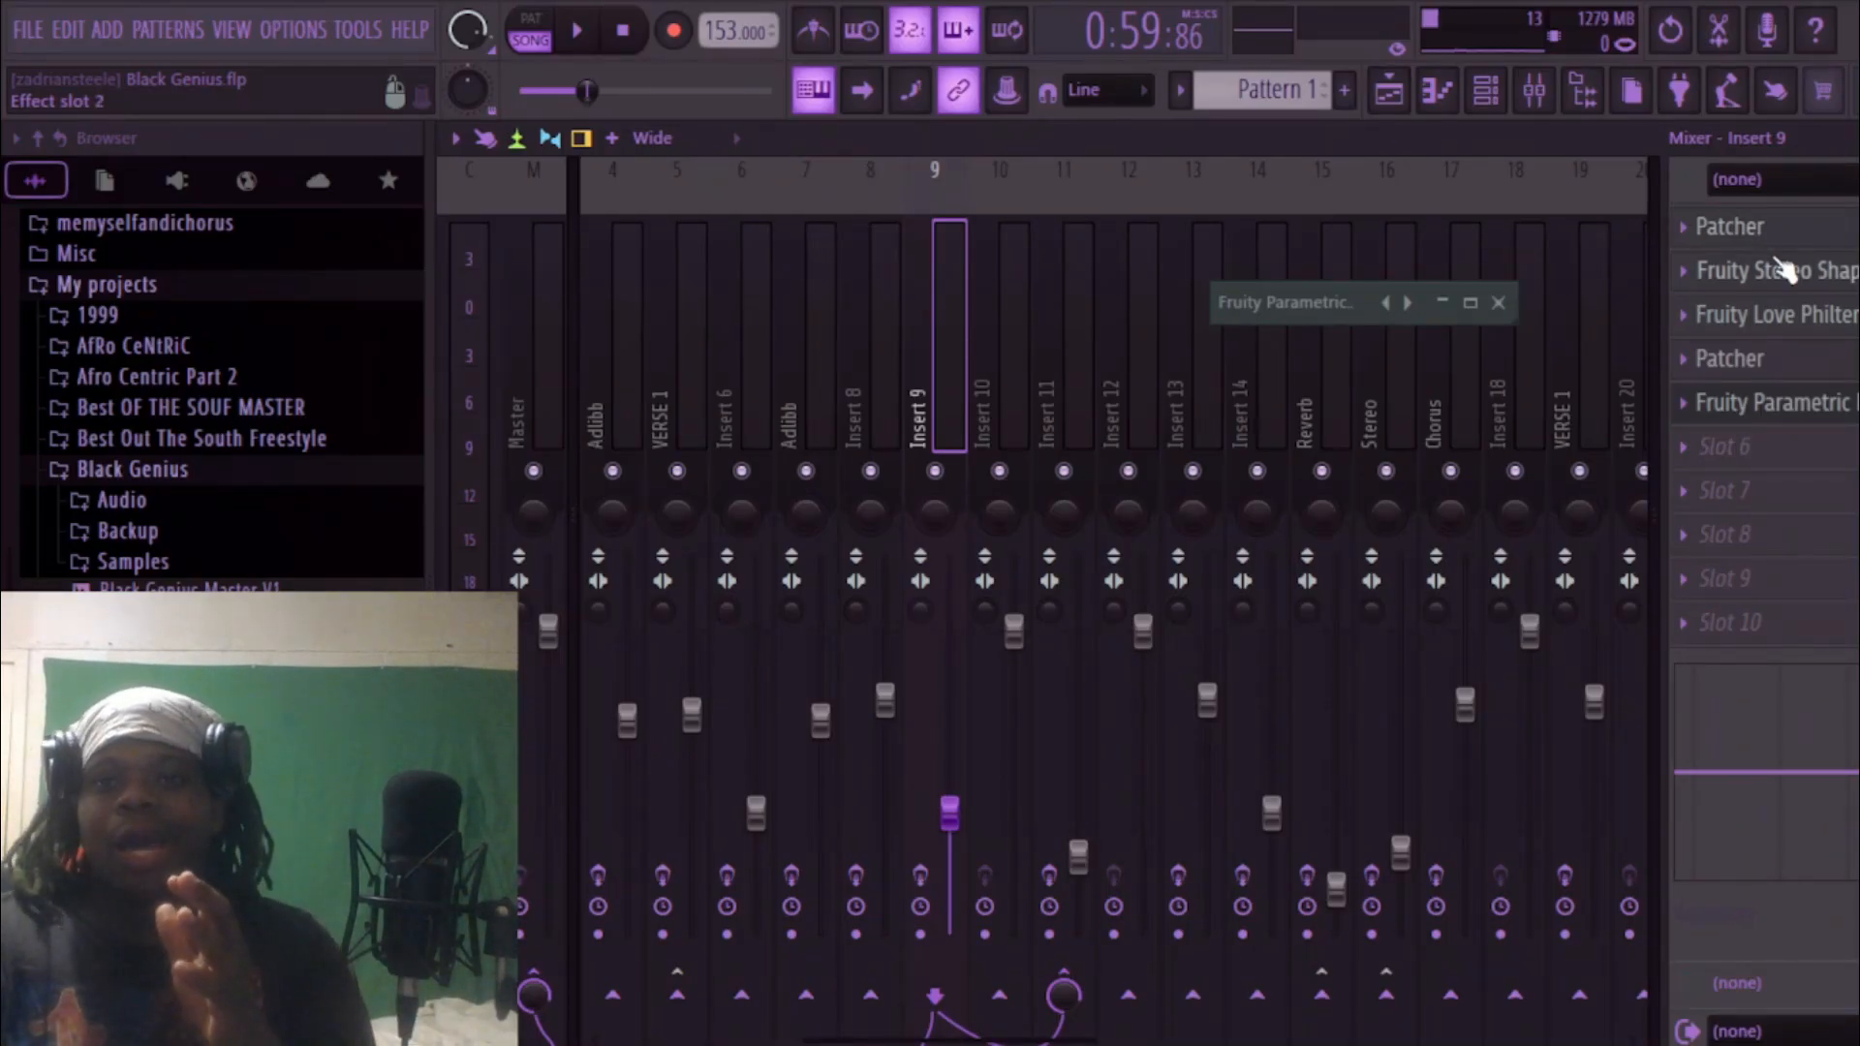
Unmute all muted playlist tracks, including Tracks 2, 3, 6 and 7, and show the full song arrangement.
{"action": "left_click", "coordinate": [1402, 95]}
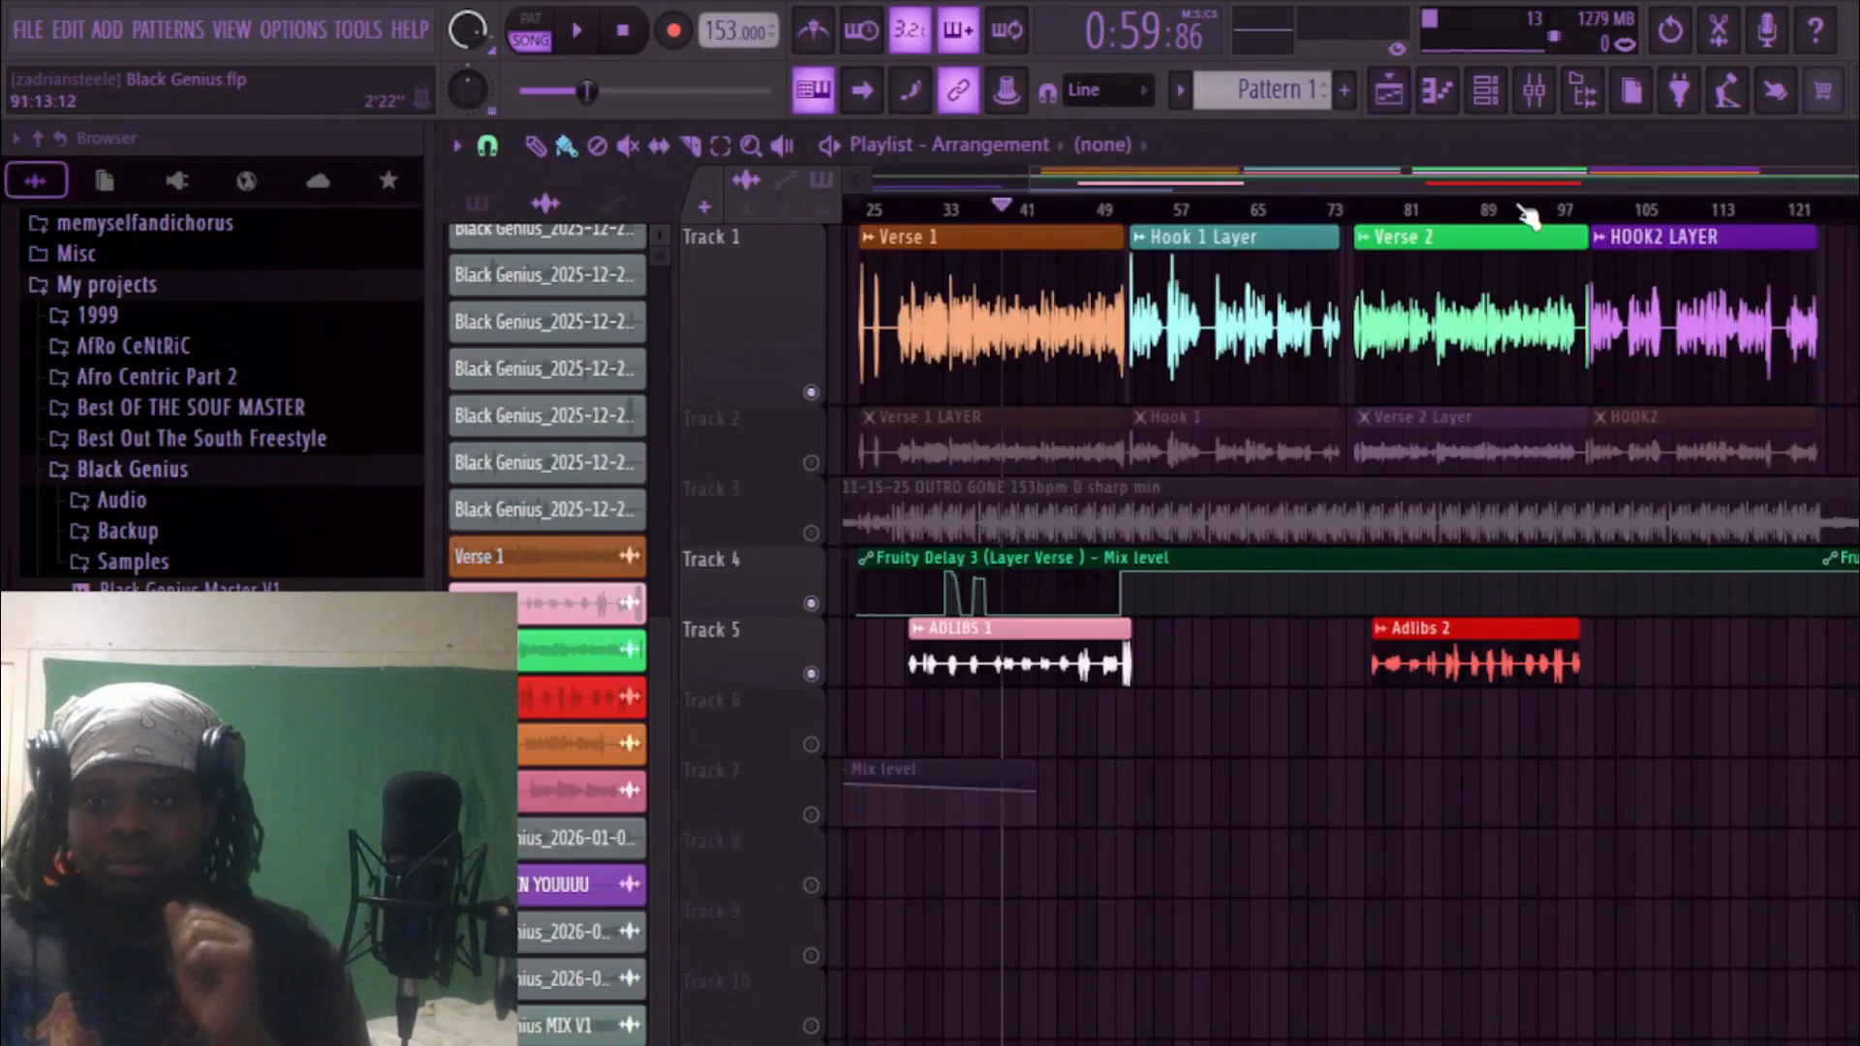
{"action": "mouse_move", "coordinate": [1857, 182]}
{"action": "left_mouse_down"}
{"action": "mouse_move", "coordinate": [1740, 190]}
{"action": "mouse_move", "coordinate": [1858, 186]}
{"action": "left_mouse_up"}
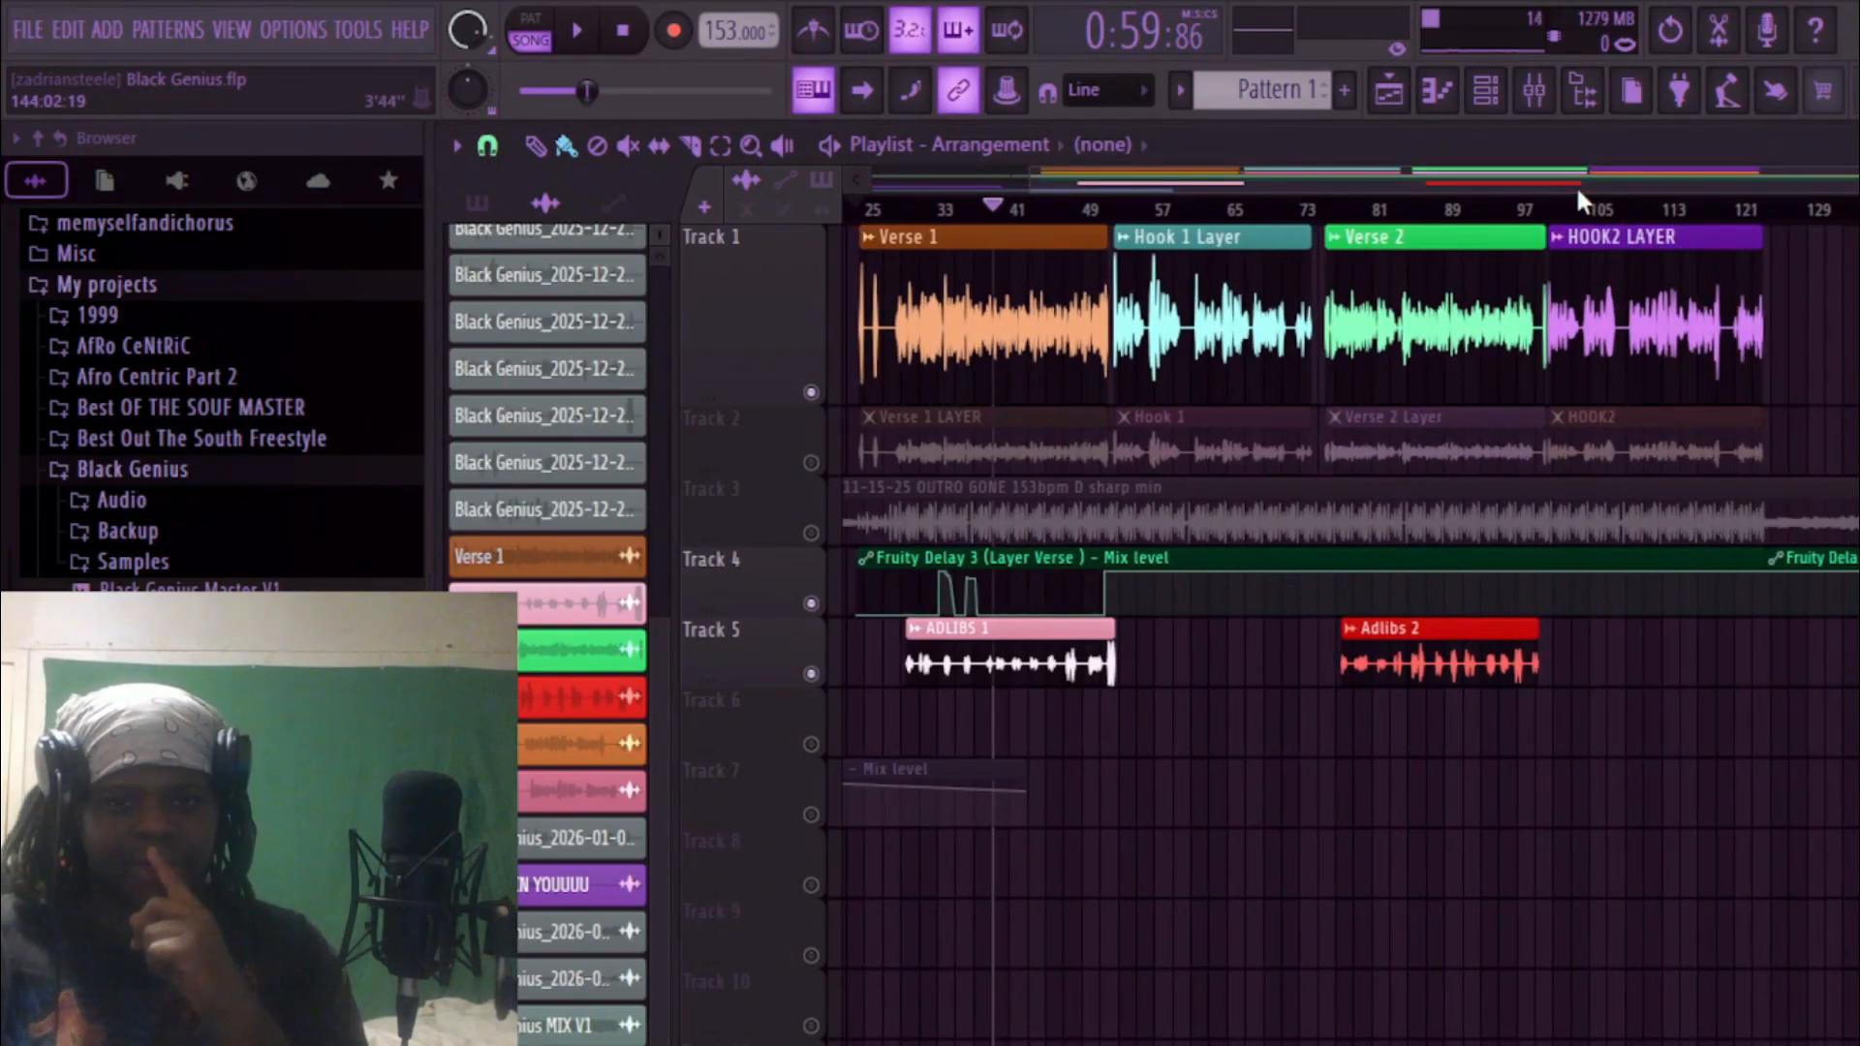
{"action": "left_click_drag", "start_coordinate": [1192, 178], "coordinate": [965, 183]}
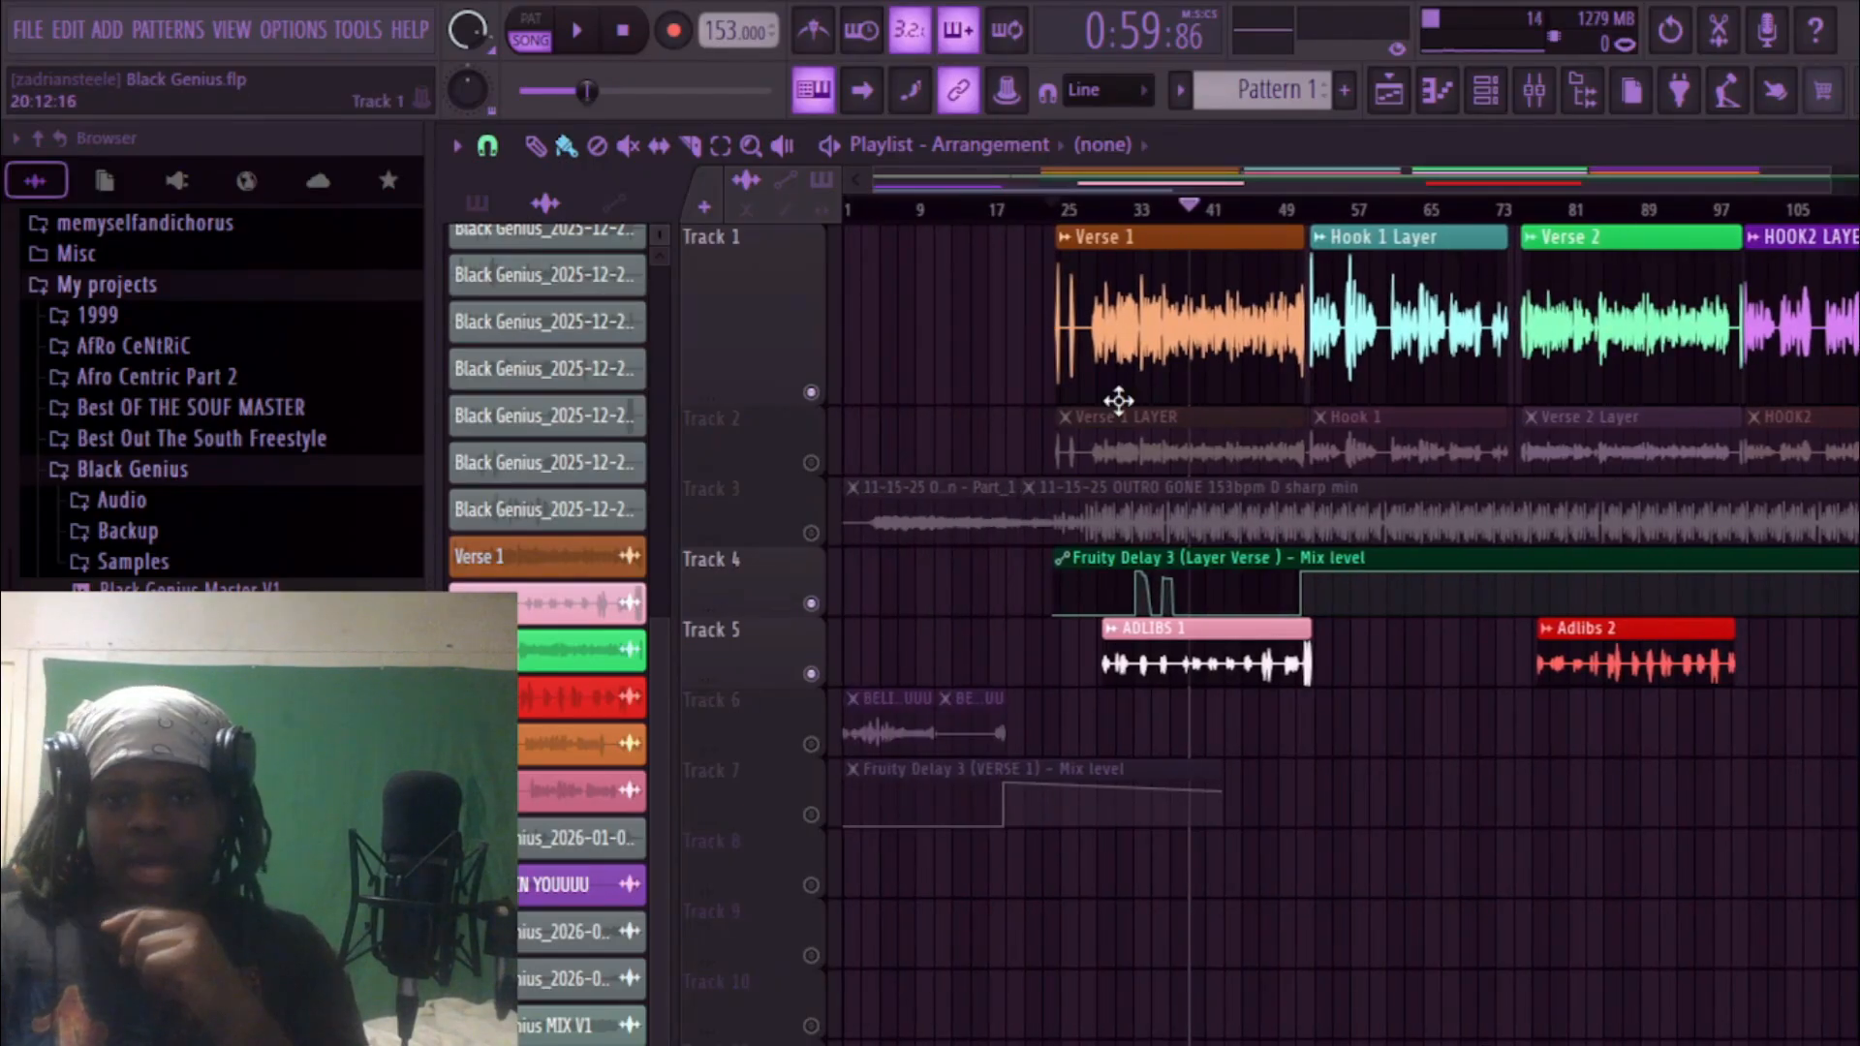
{"action": "right_click", "coordinate": [813, 534]}
{"action": "right_click", "coordinate": [813, 534]}
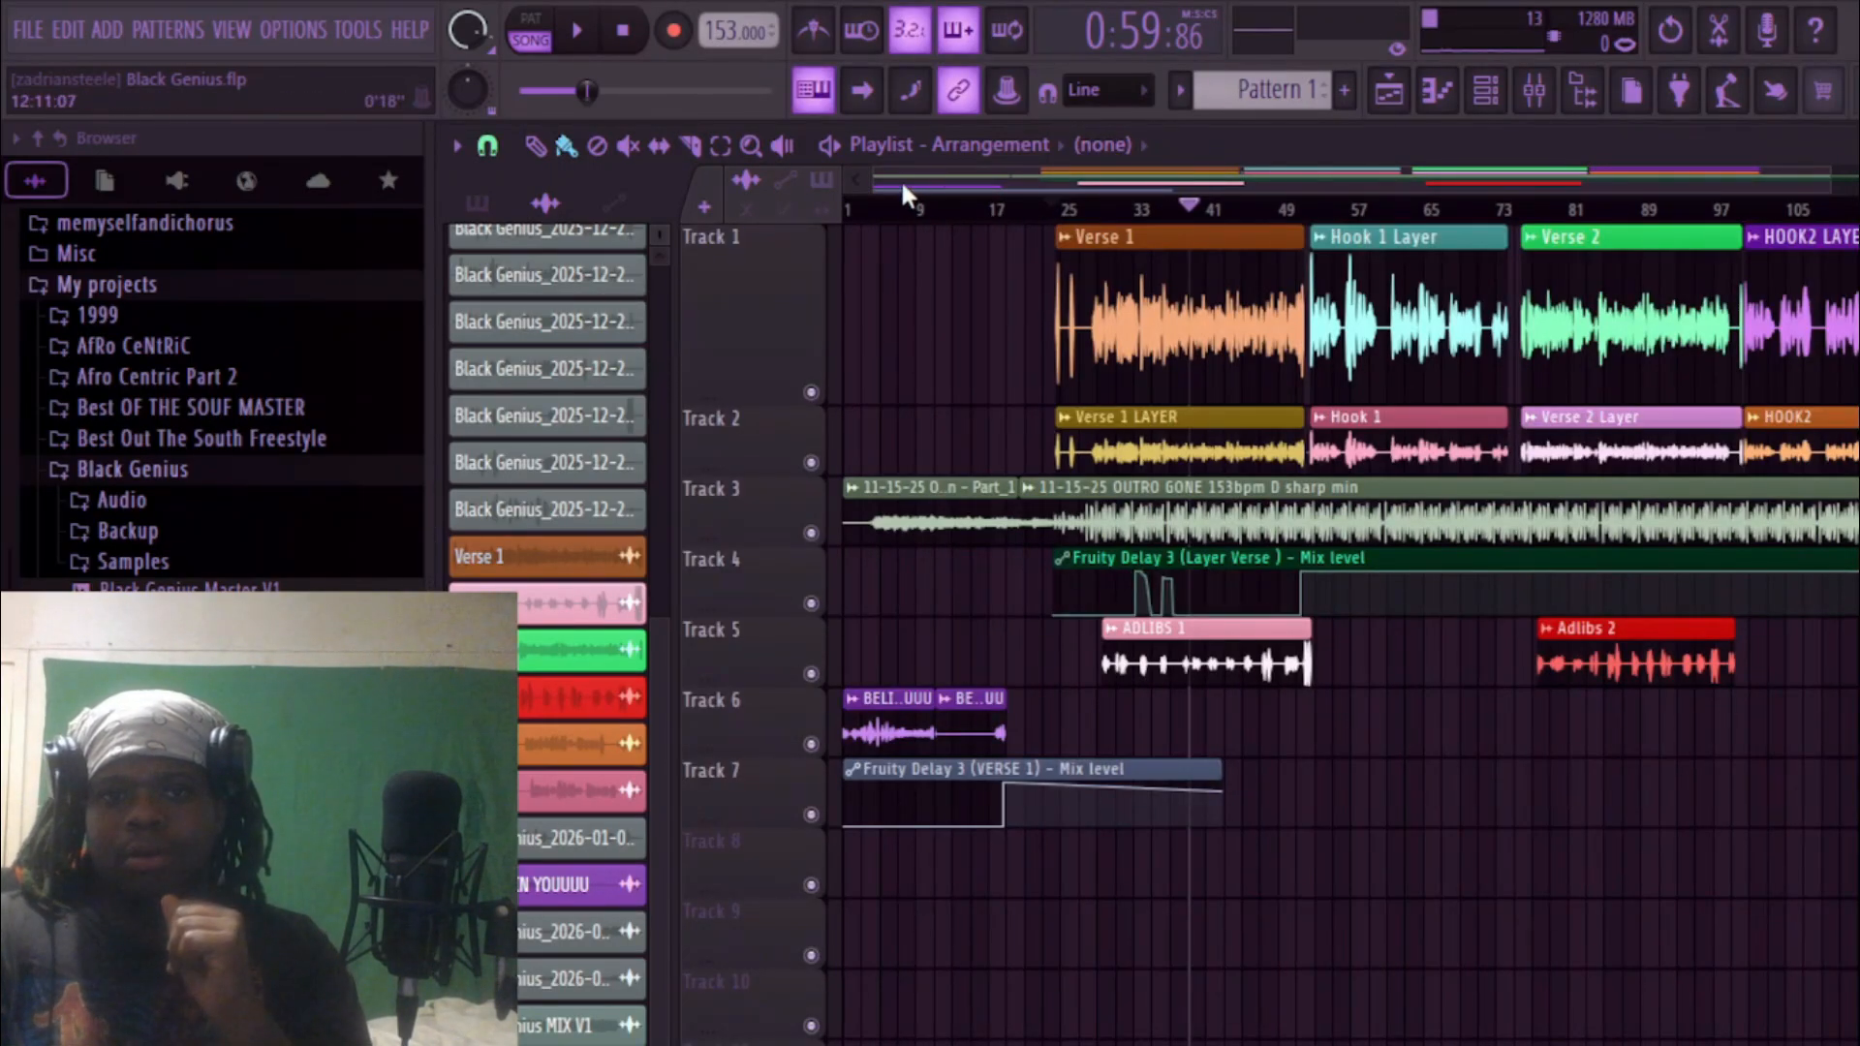
{"action": "left_click_drag", "start_coordinate": [1840, 182], "coordinate": [1857, 182]}
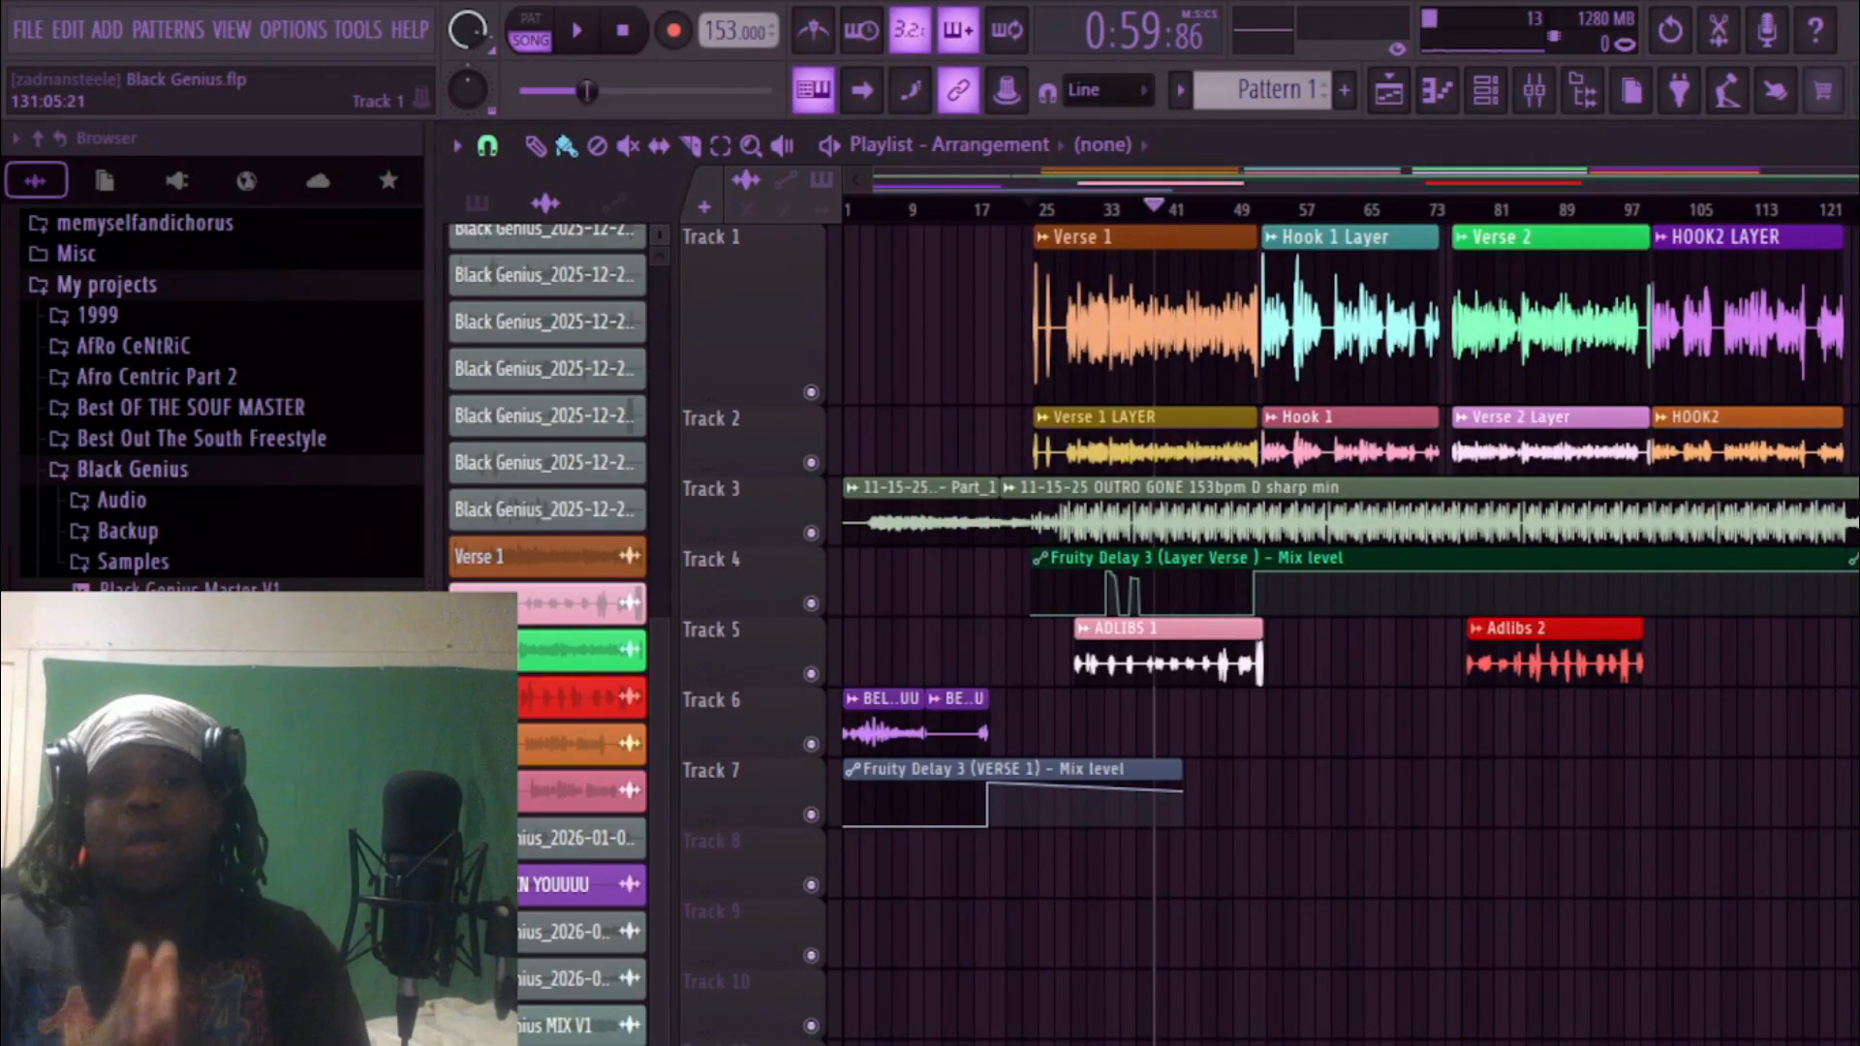